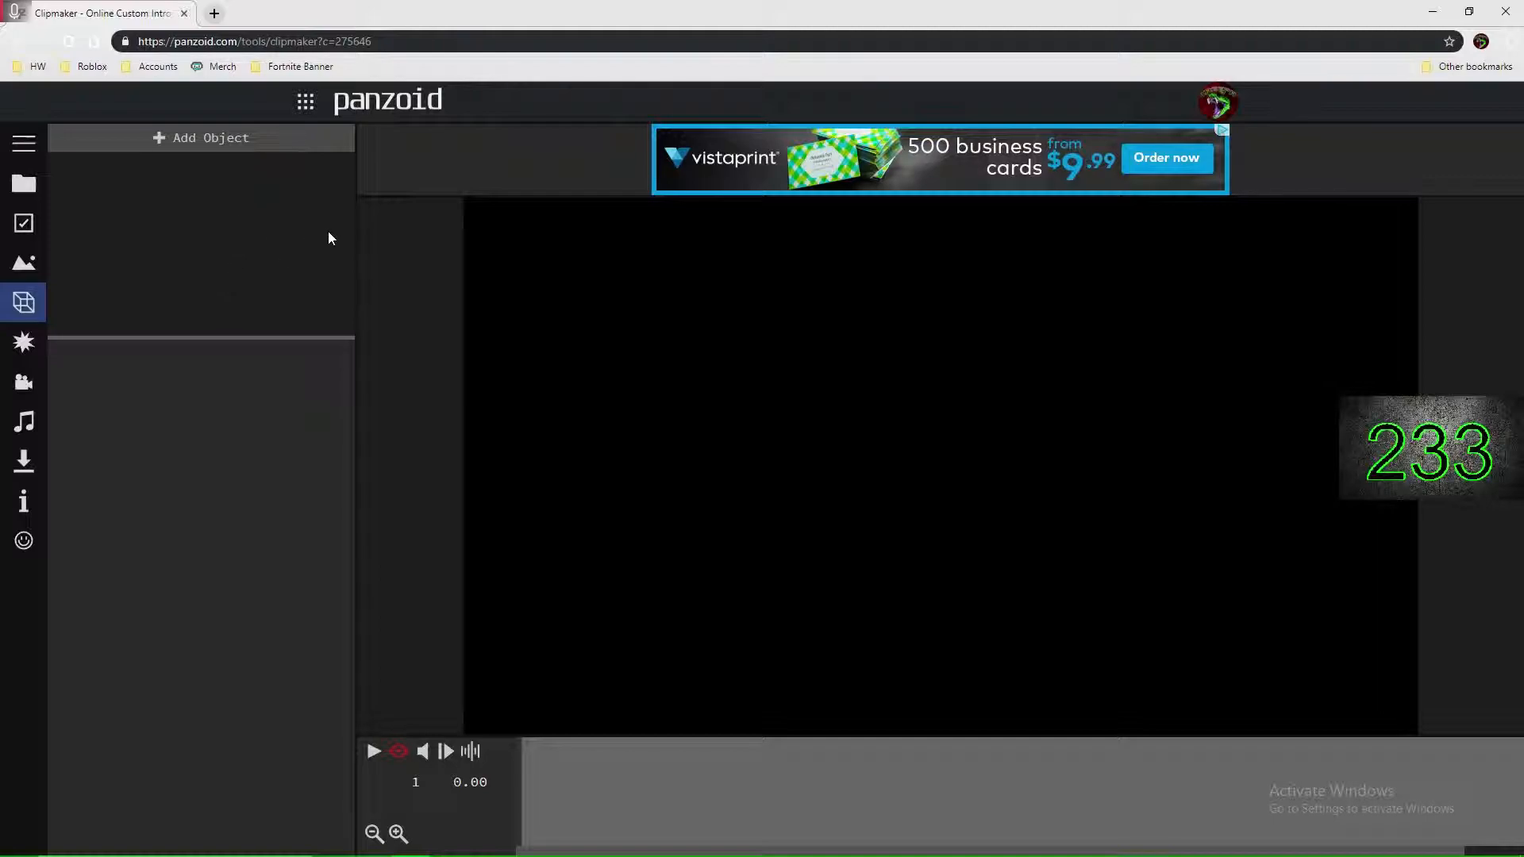
pyautogui.click(1435, 11)
pyautogui.moveTo(469, 182); pyautogui.dragTo(404, 154)
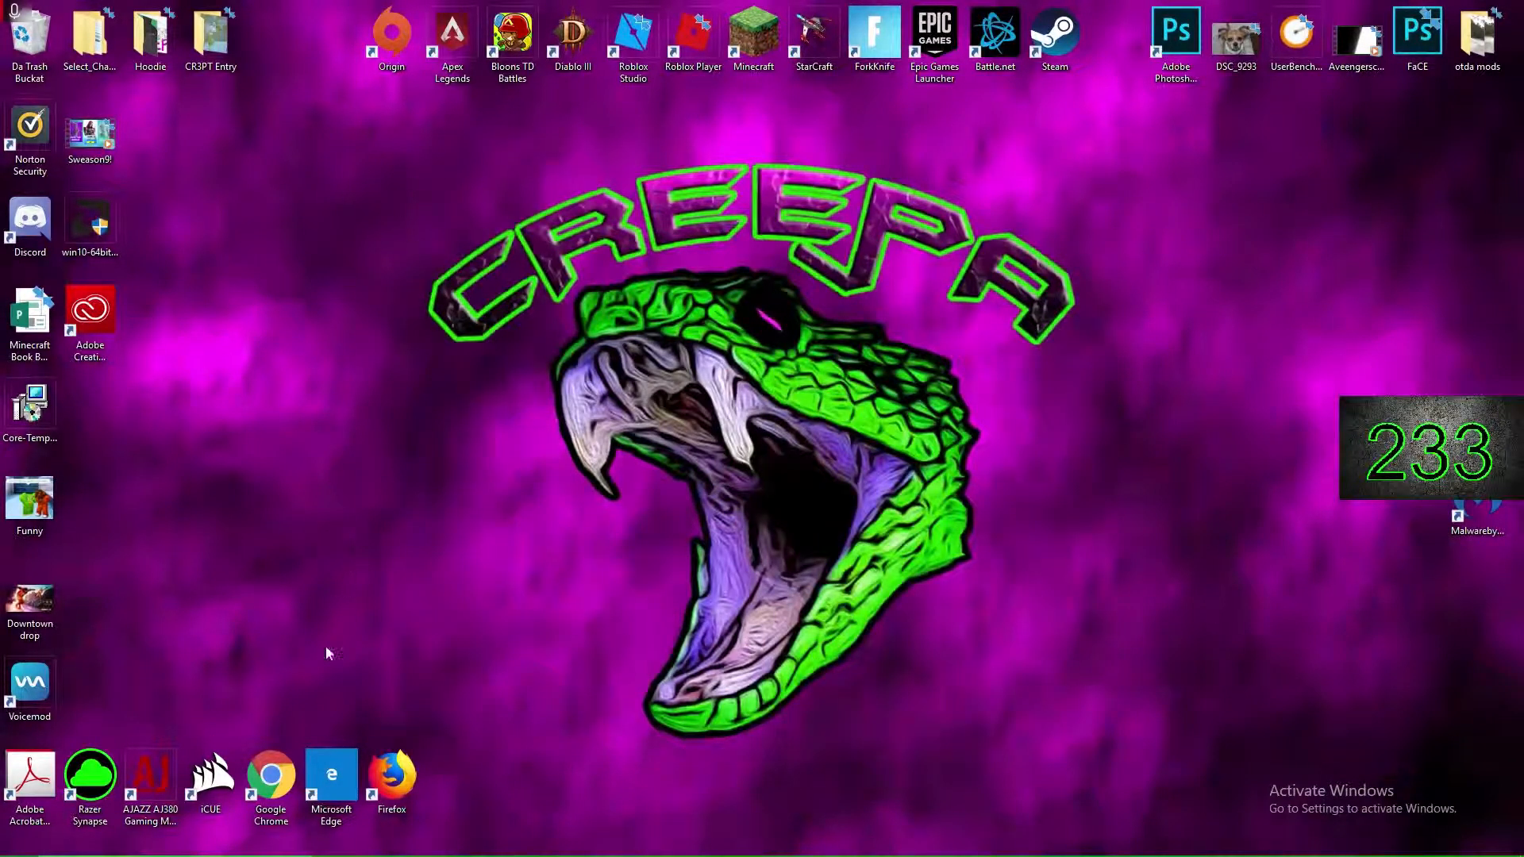
pyautogui.click(412, 843)
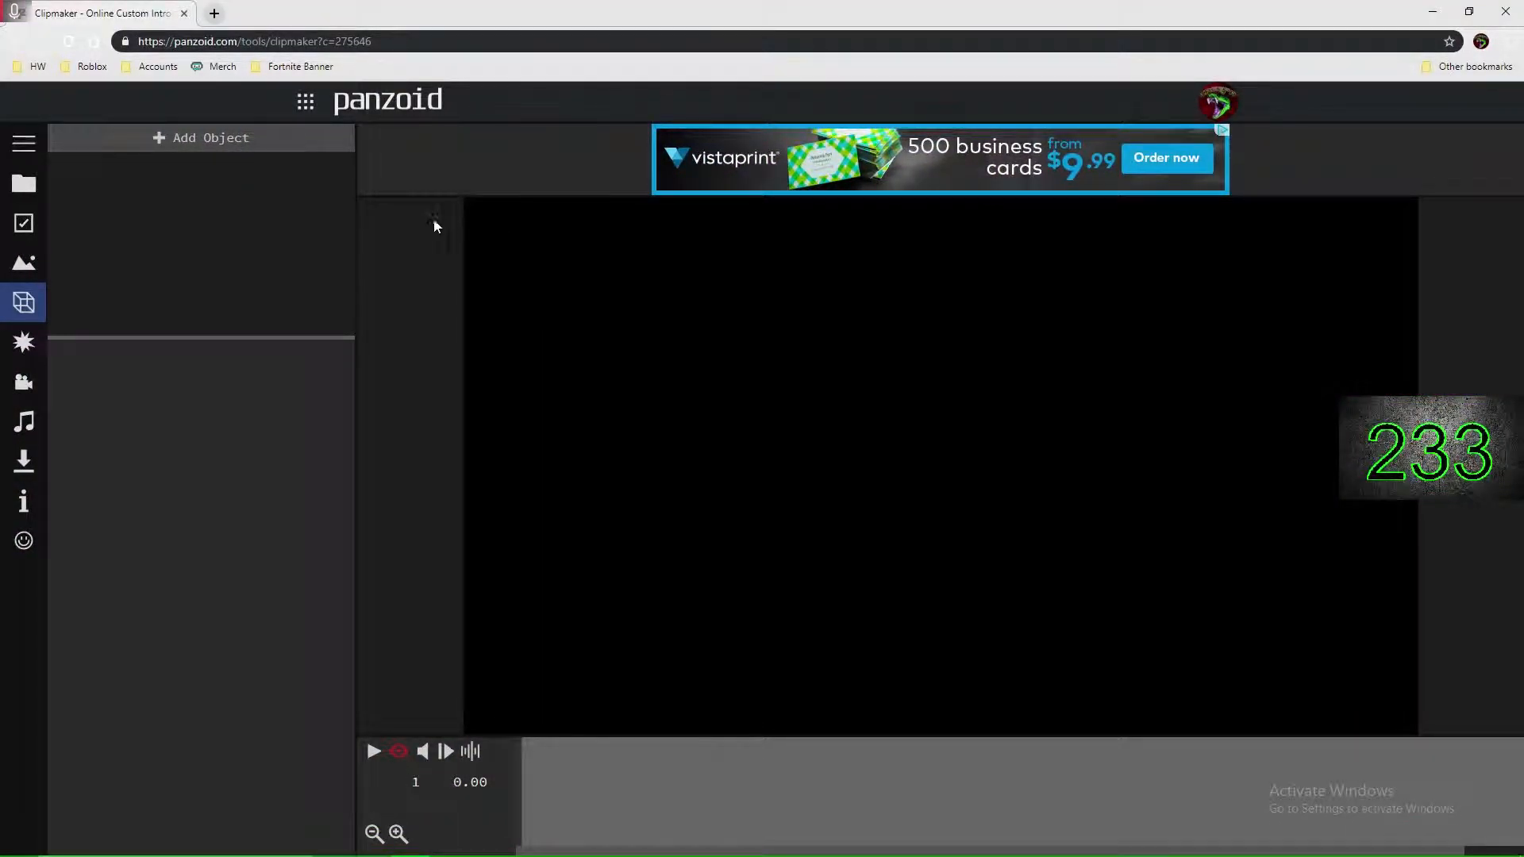
# Step: Add a Particles object to the empty scene
pyautogui.click(256, 136)
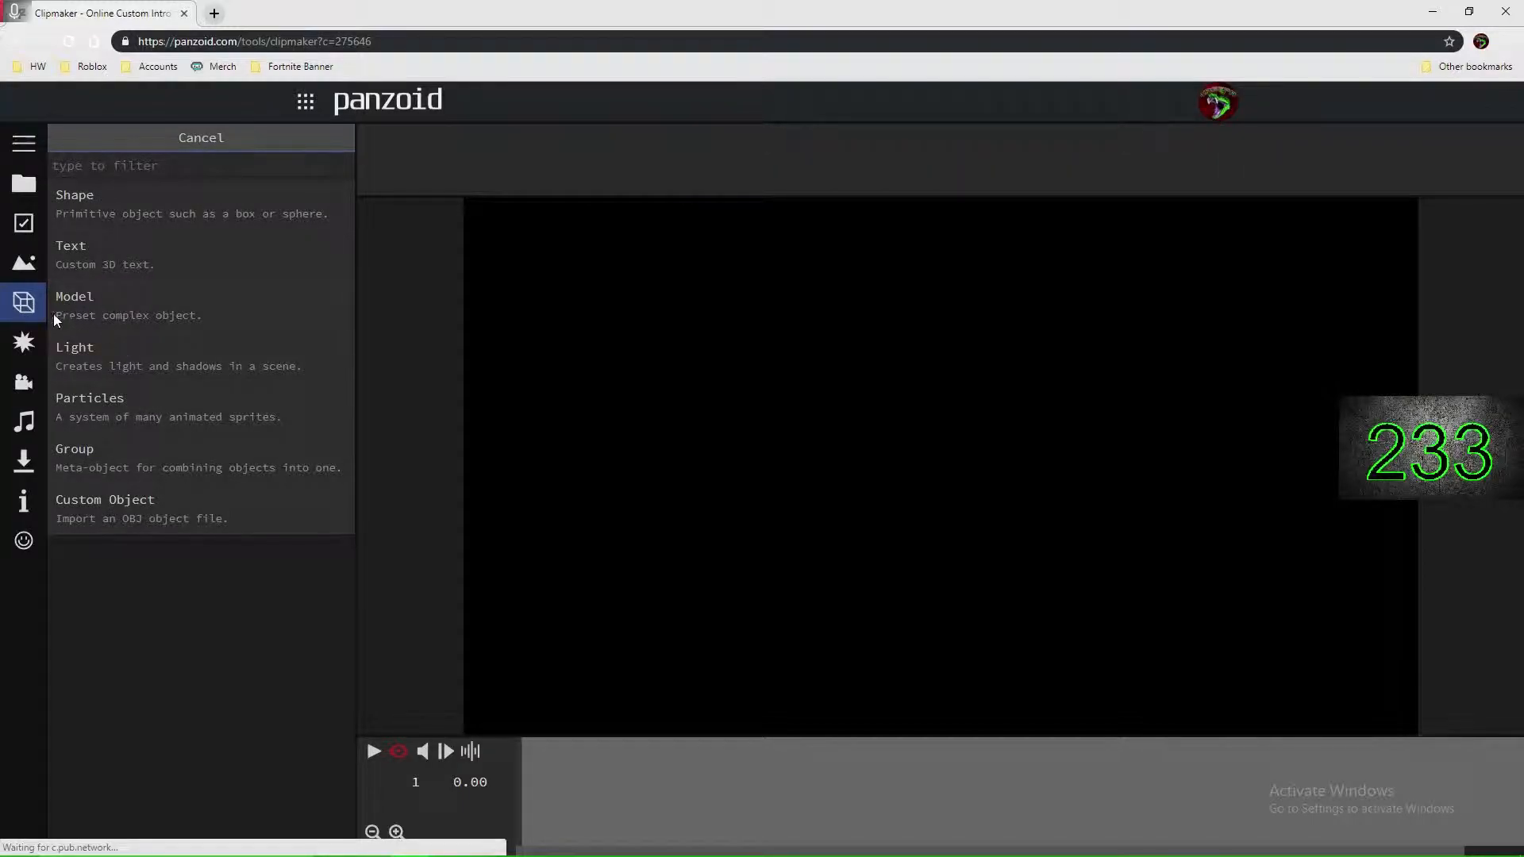
pyautogui.click(149, 416)
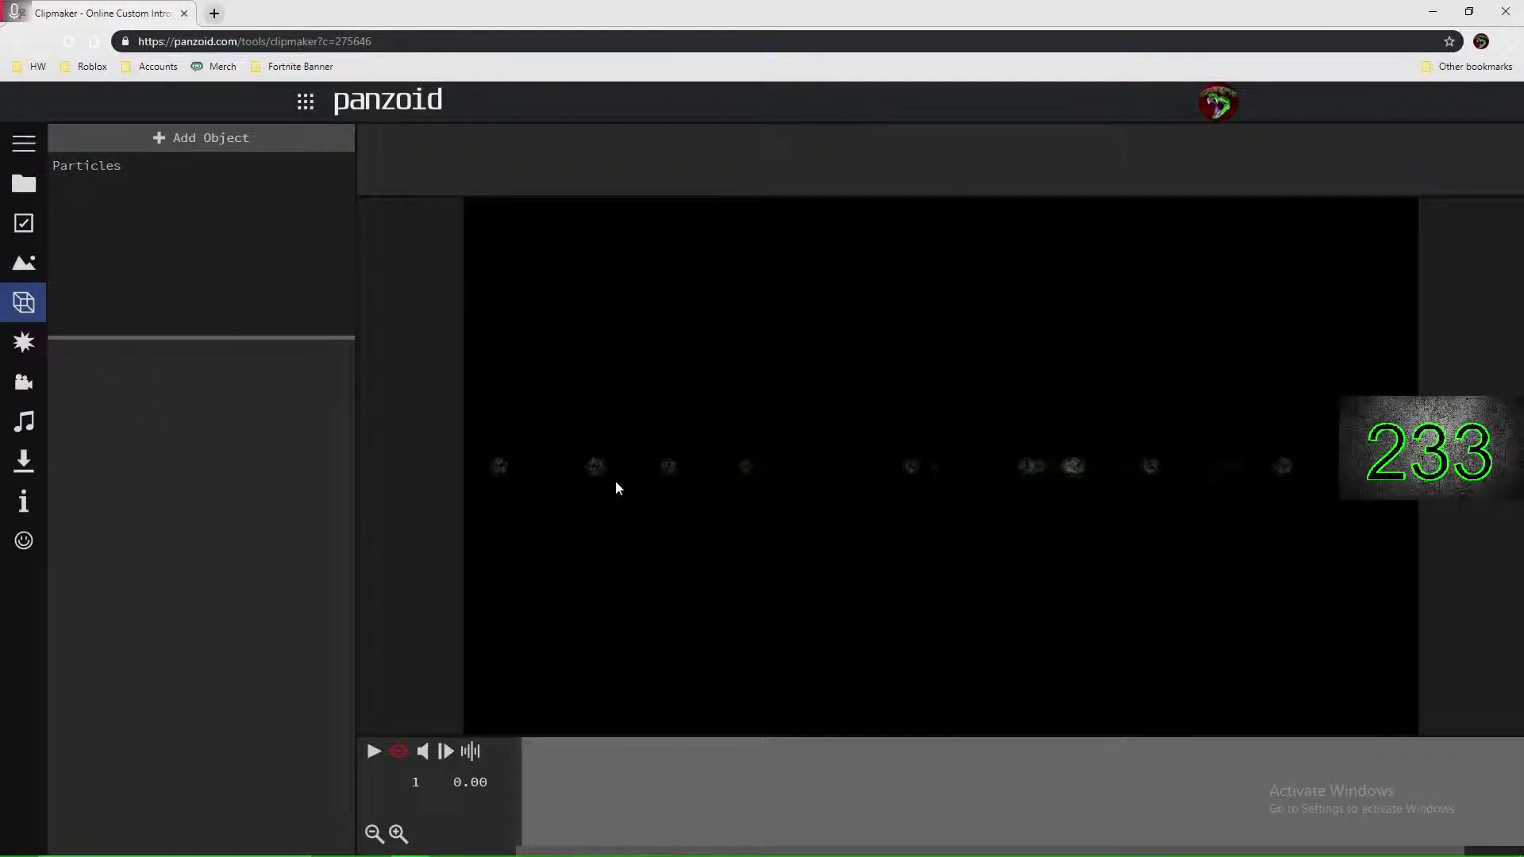
pyautogui.doubleClick(399, 752)
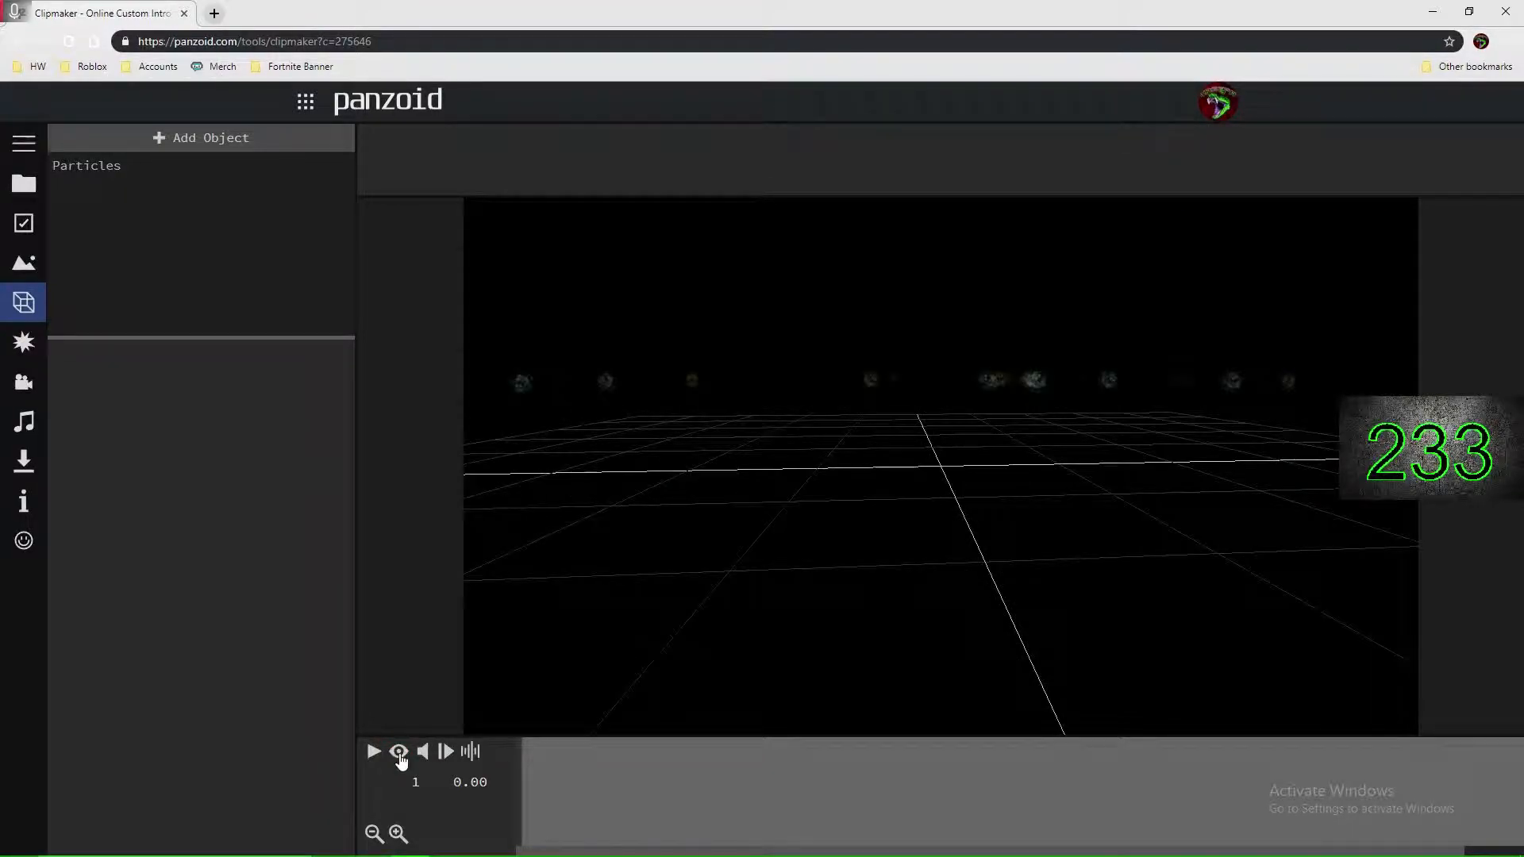
# Step: Delete the extra stops from the Particles object's Color gradient, keeping only the purple one
pyautogui.click(86, 168)
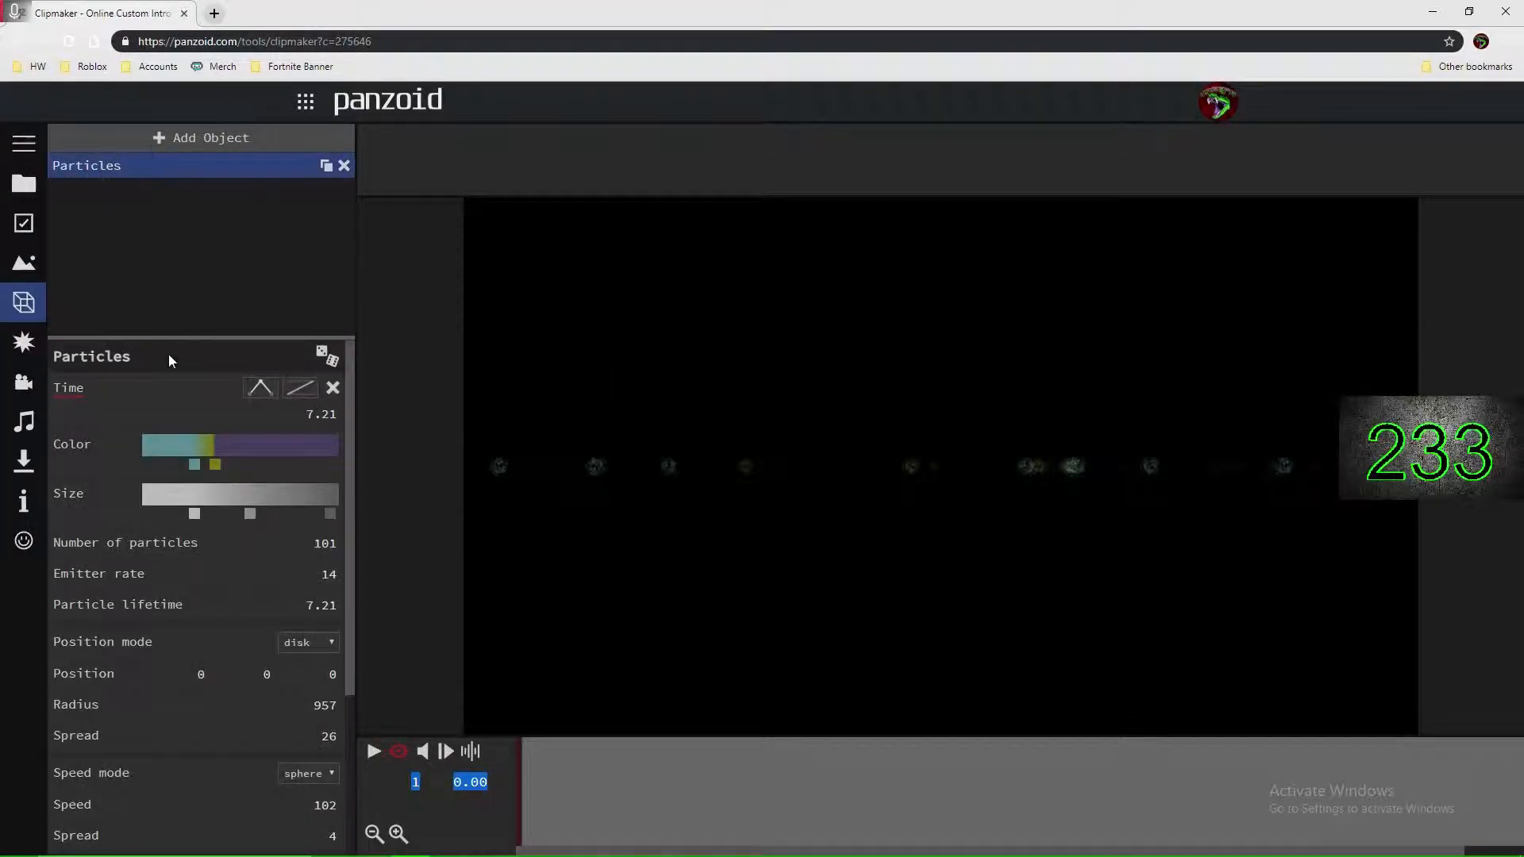
pyautogui.moveTo(217, 464)
pyautogui.mouseDown()
pyautogui.moveTo(228, 487)
pyautogui.moveTo(205, 475)
pyautogui.mouseUp()
pyautogui.click(230, 513)
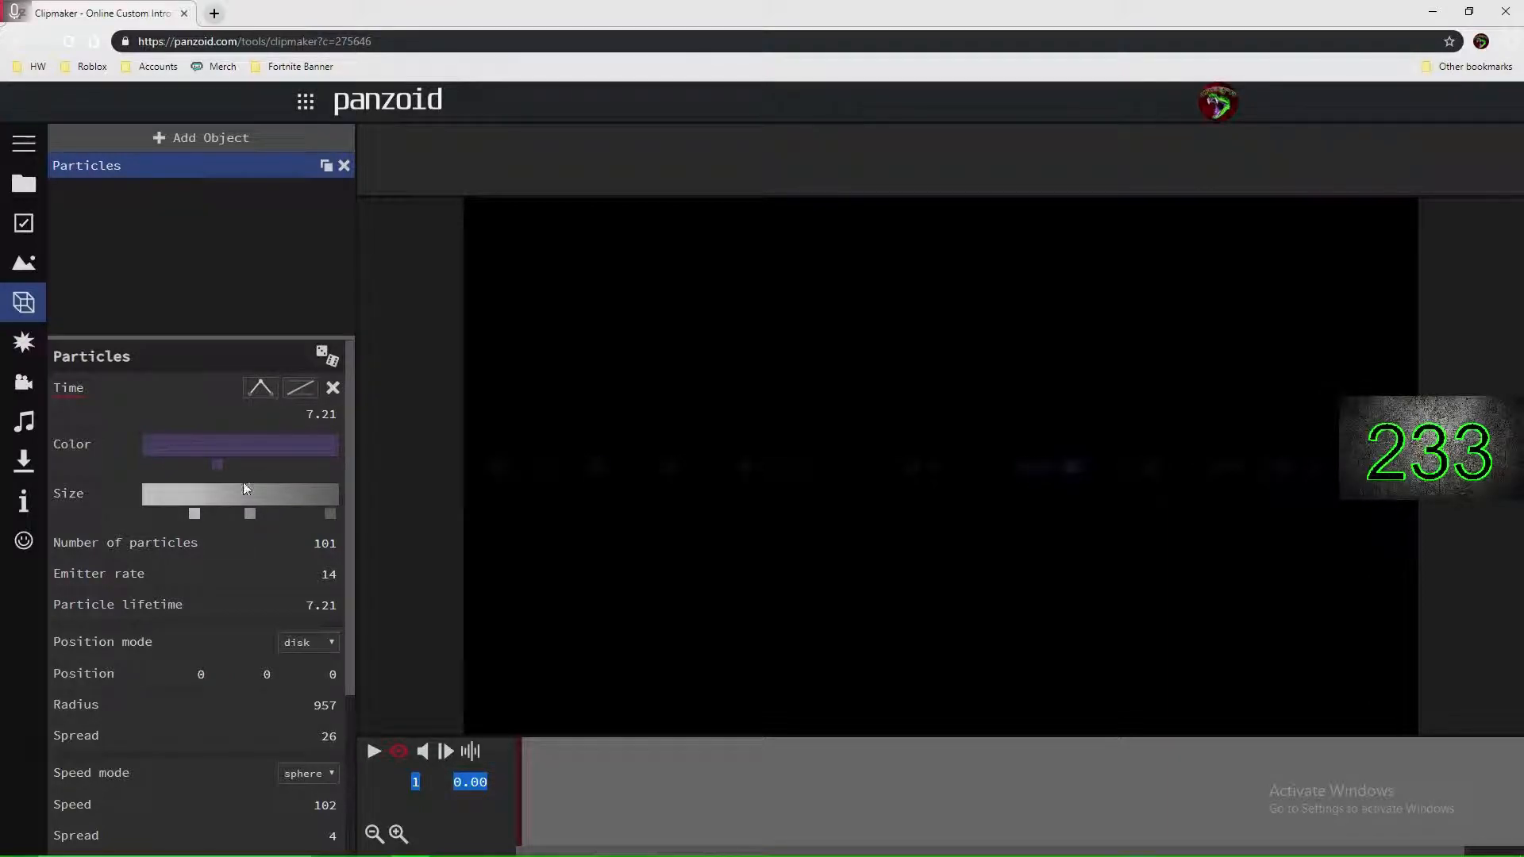
# Step: Change the remaining Color stop of the particles to the magenta-purple #a828ba
pyautogui.click(217, 464)
pyautogui.click(232, 490)
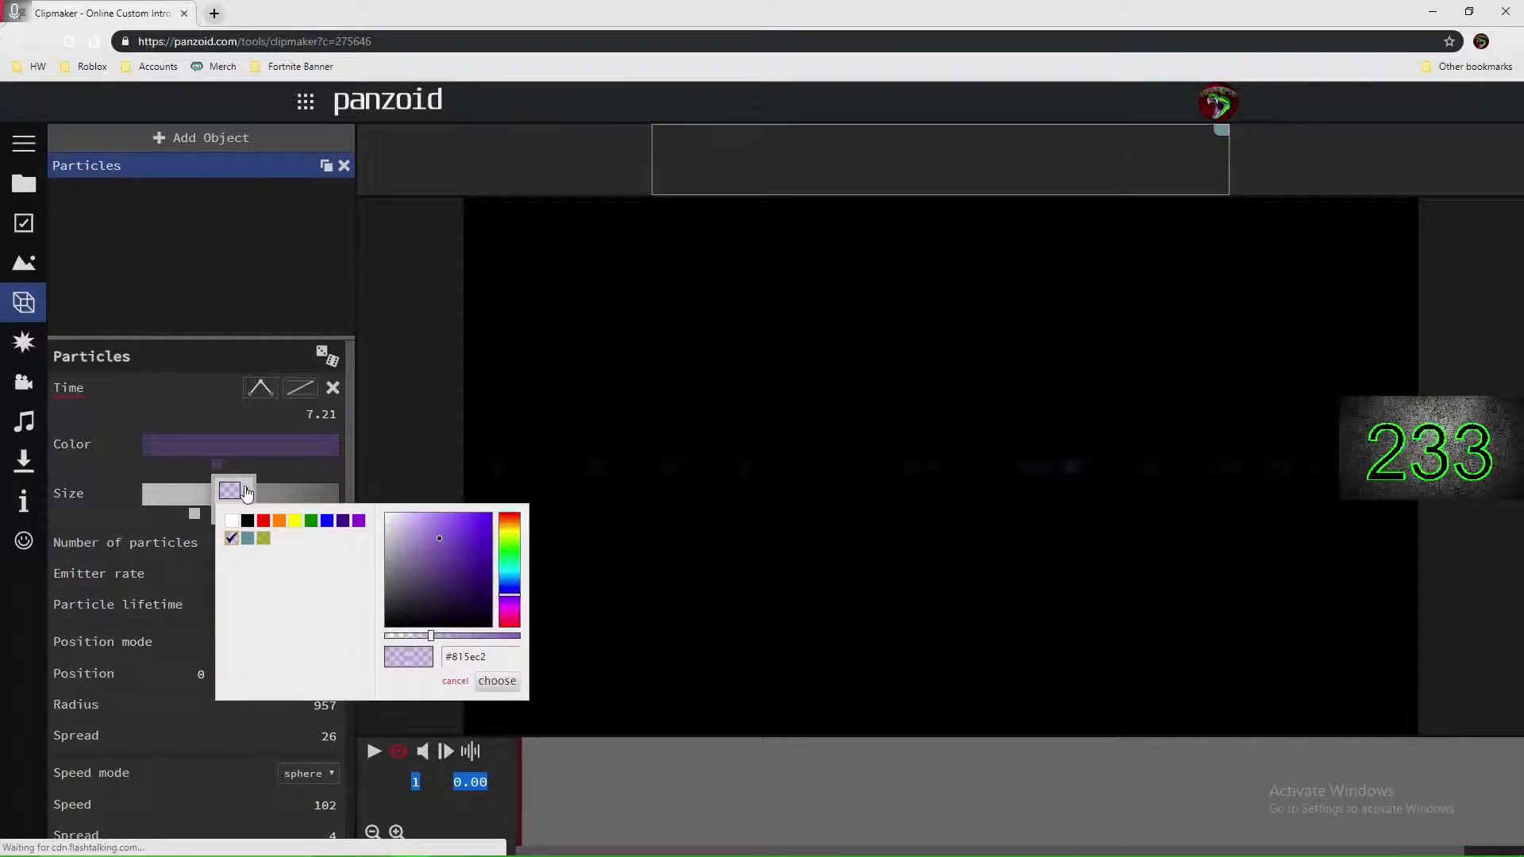
pyautogui.click(513, 606)
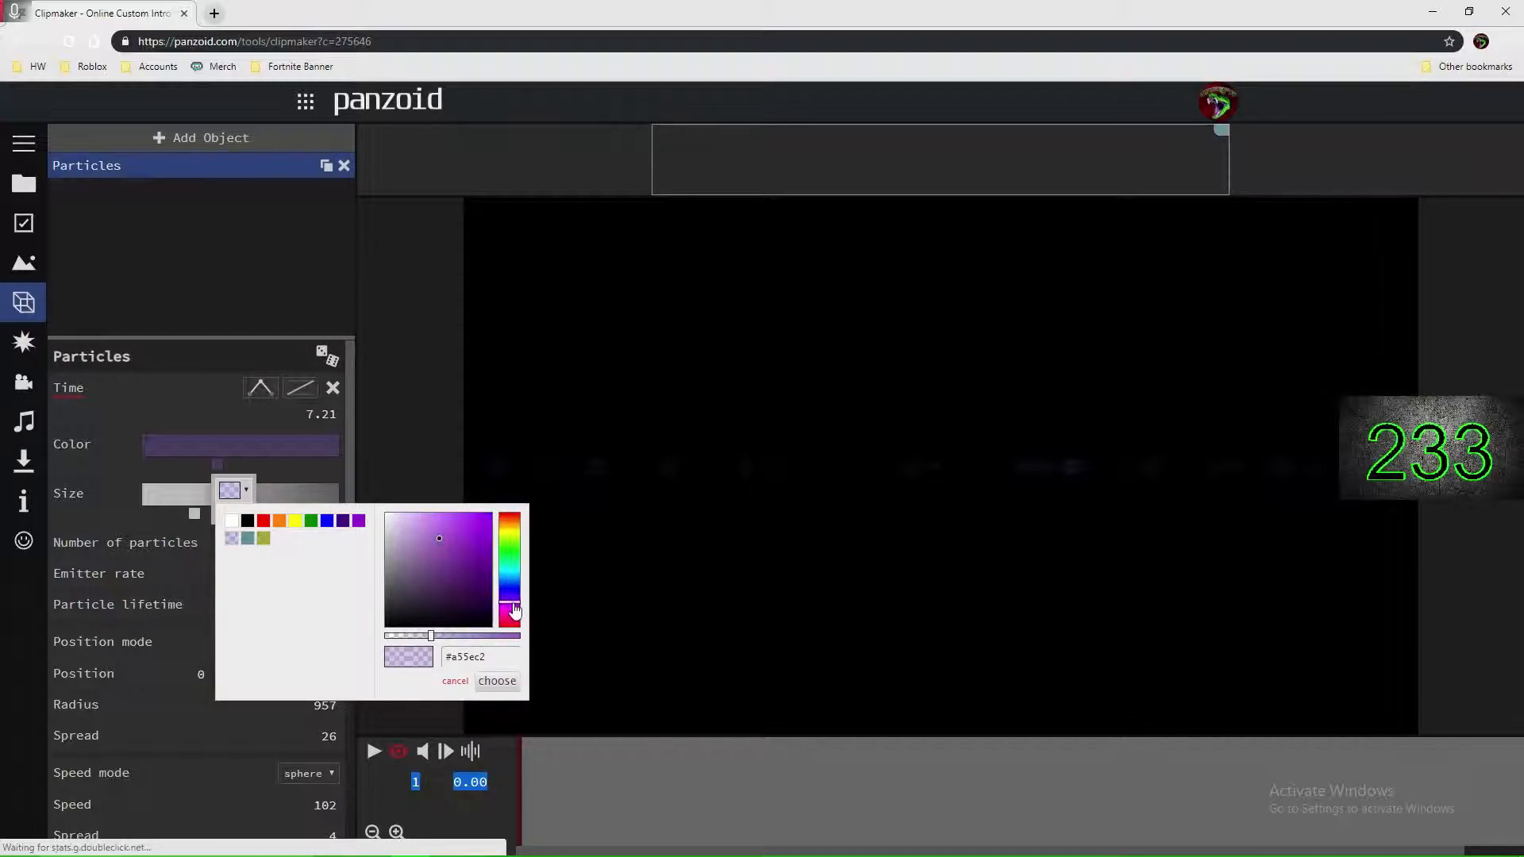
pyautogui.click(456, 534)
pyautogui.click(468, 543)
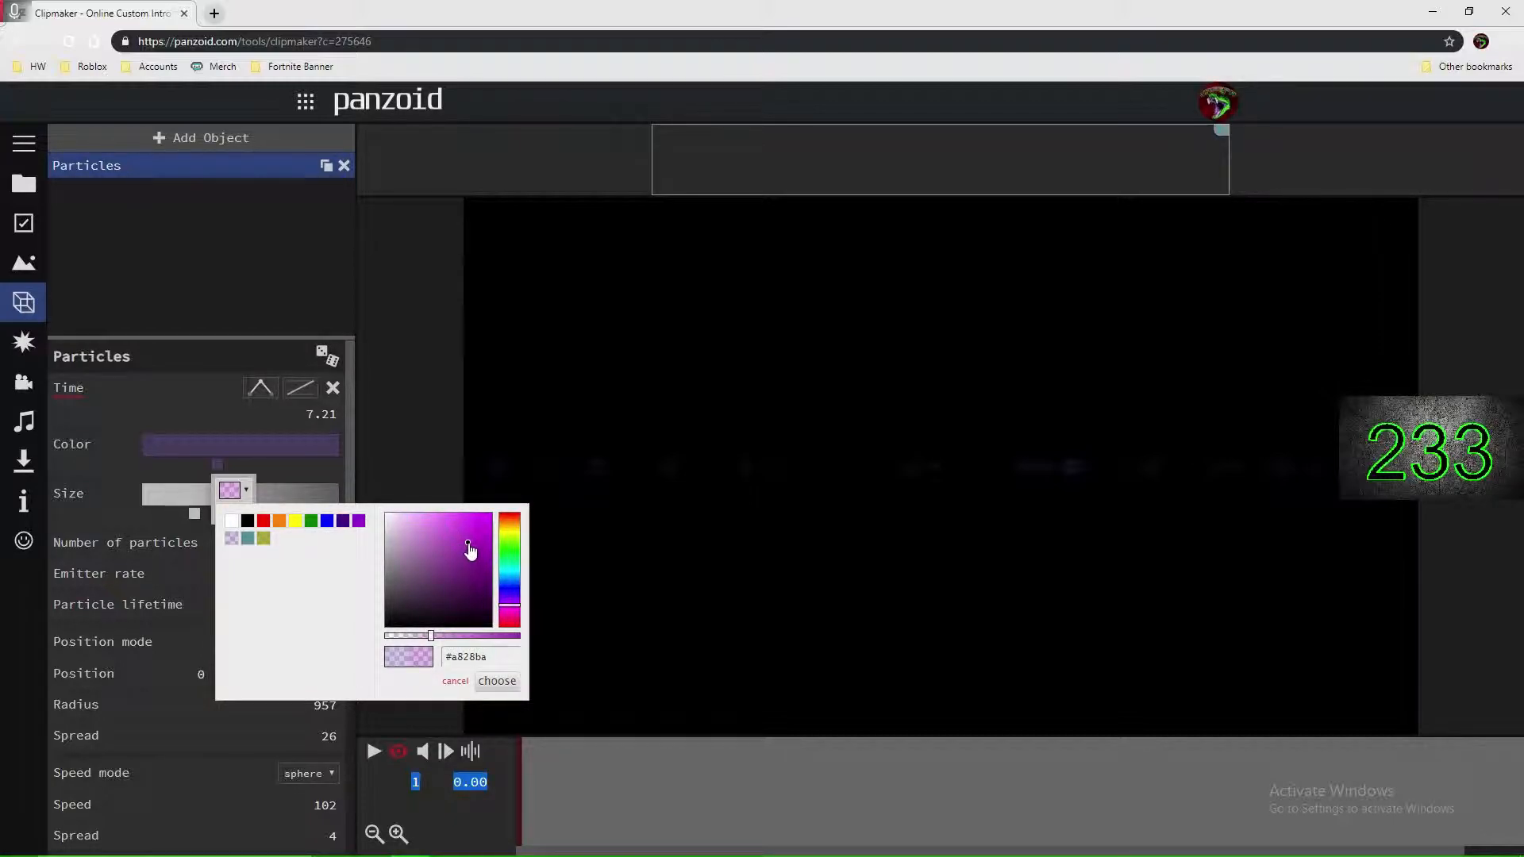
pyautogui.click(497, 681)
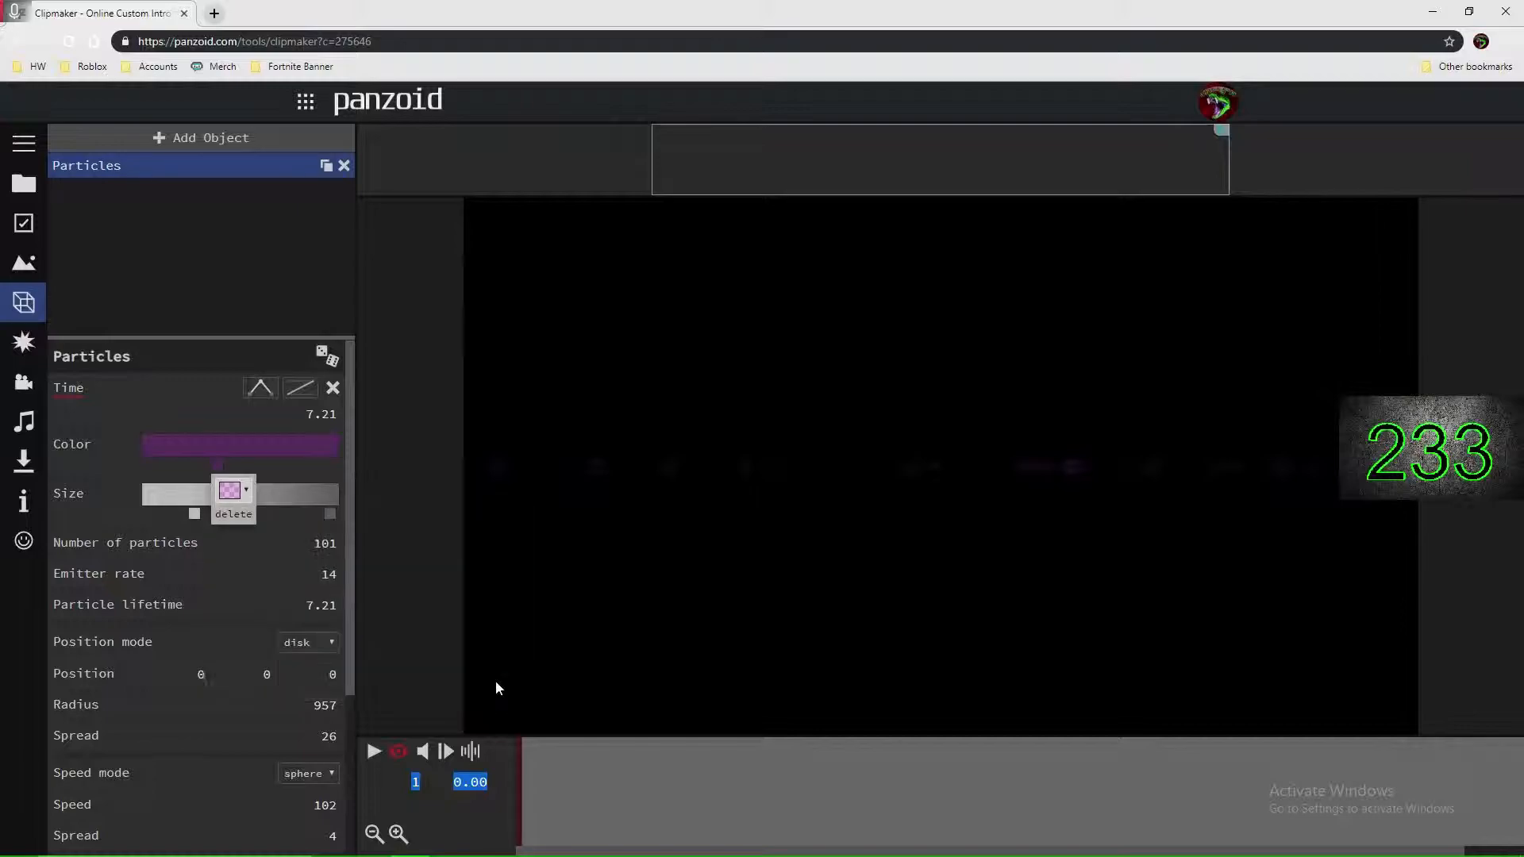
pyautogui.click(121, 493)
# Step: Delete the two darker grey stops from the particles' Size gradient
pyautogui.click(252, 514)
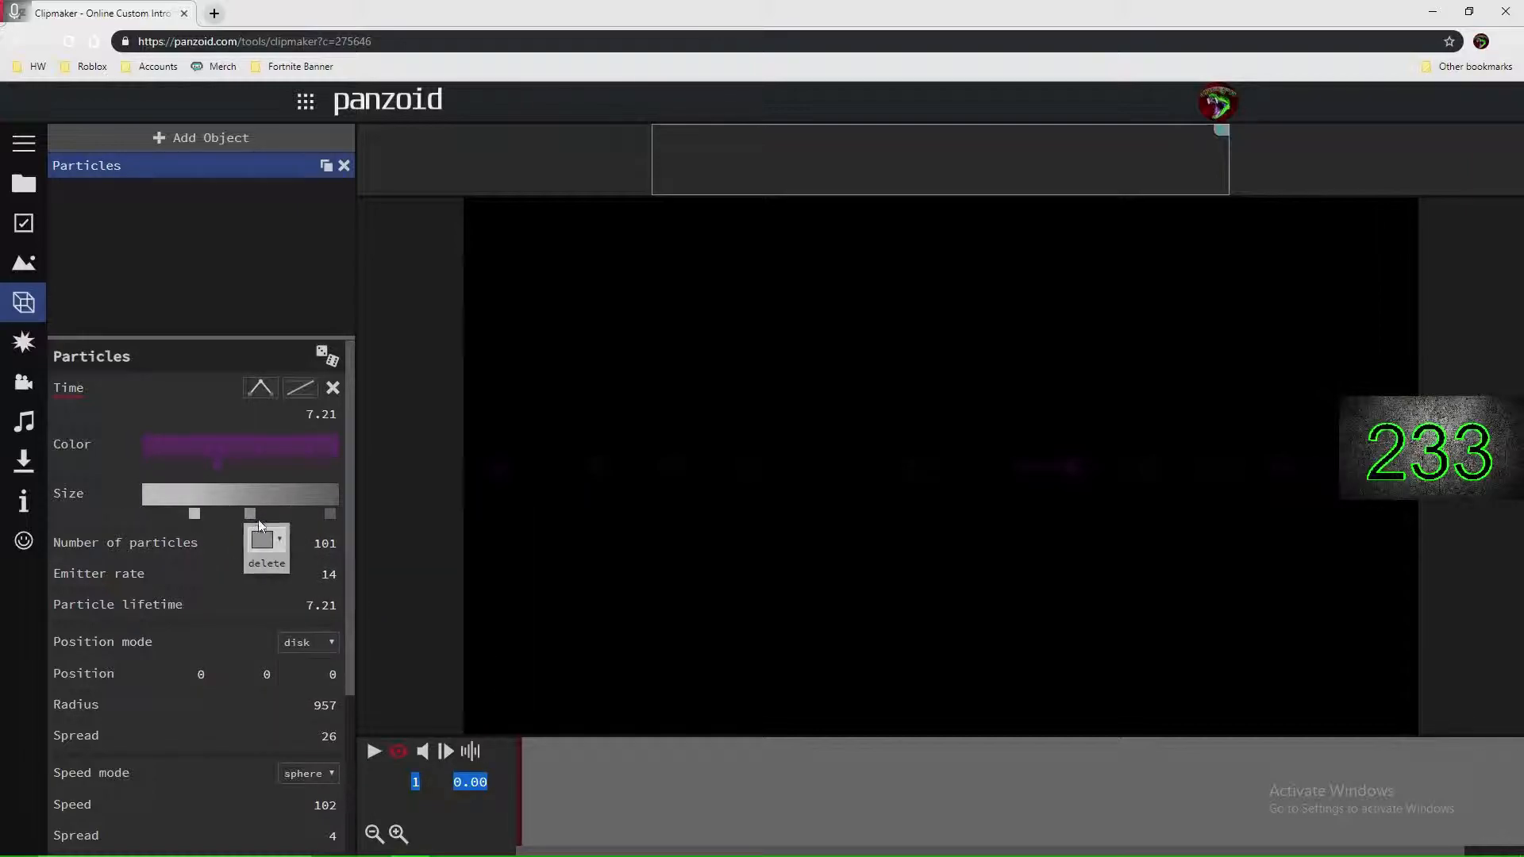
pyautogui.click(279, 568)
pyautogui.click(330, 514)
pyautogui.click(316, 561)
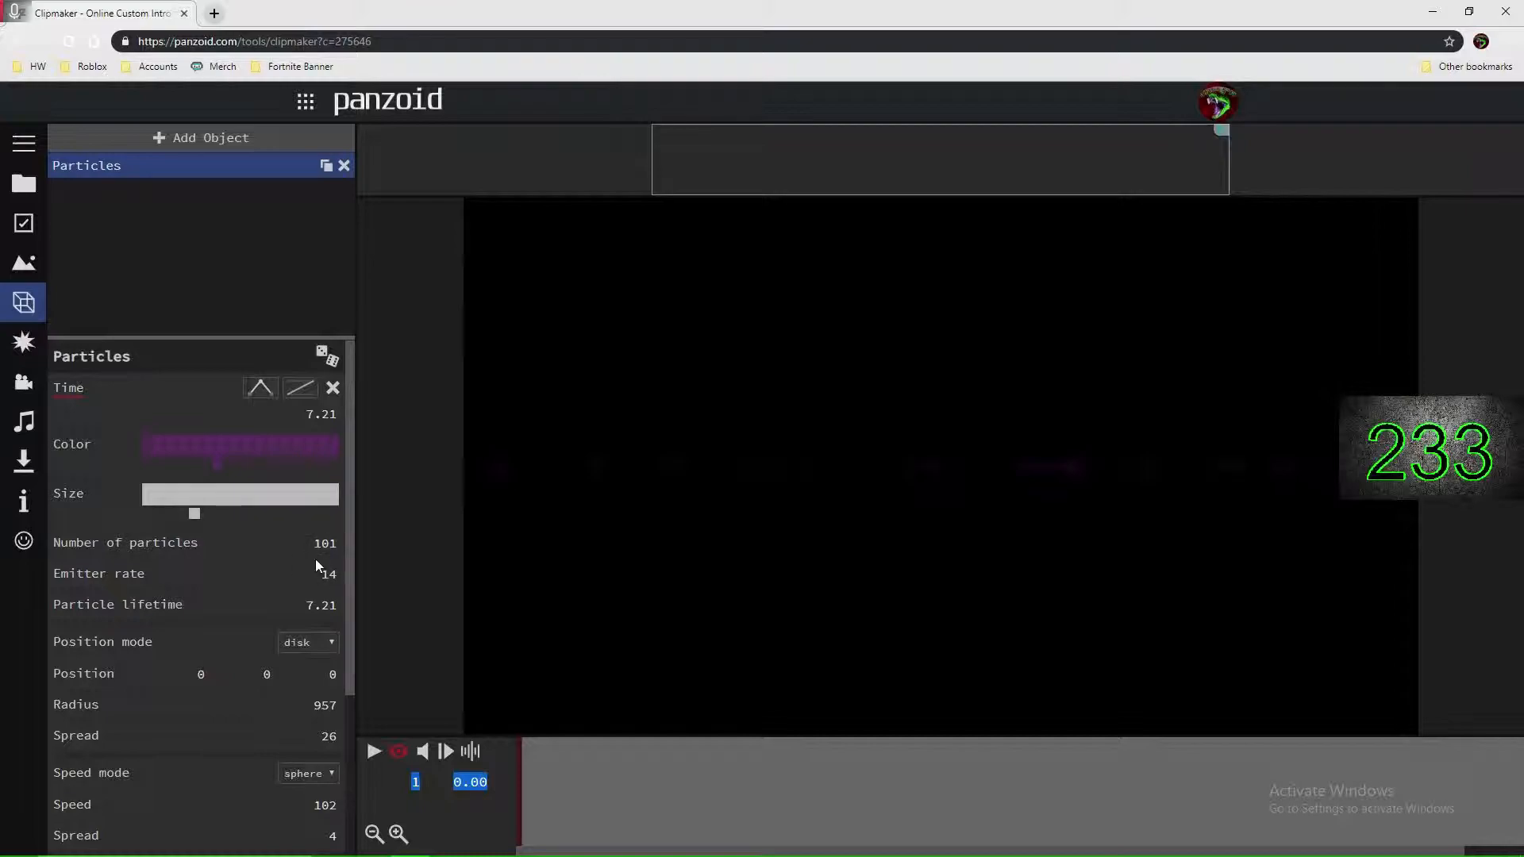
# Step: Move the remaining Size stop toward the middle of the gradient and set it to white #ffffff
pyautogui.click(255, 518)
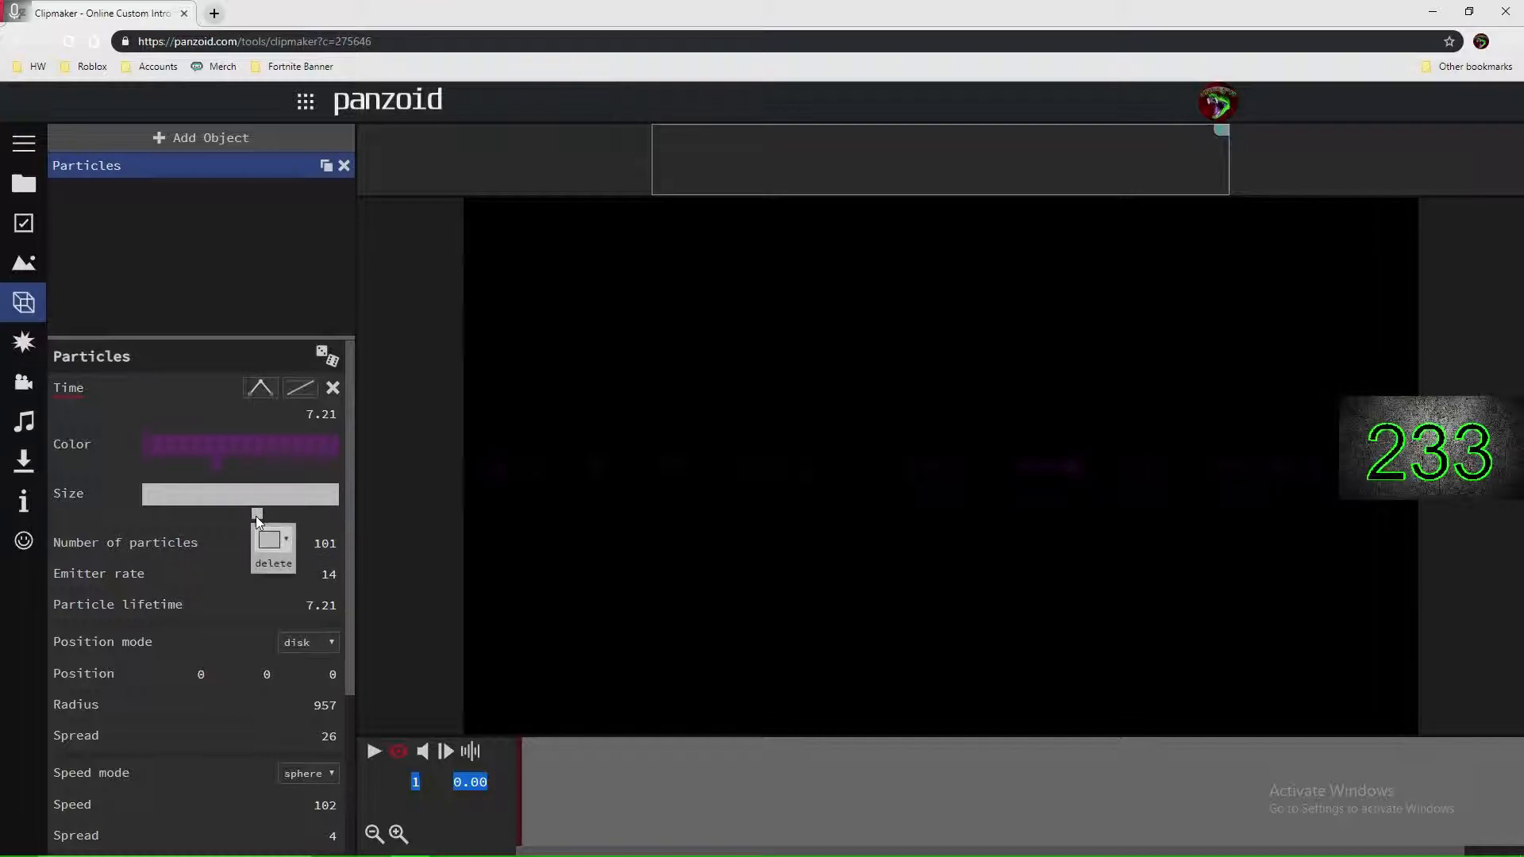
pyautogui.click(257, 514)
pyautogui.click(269, 540)
pyautogui.click(272, 572)
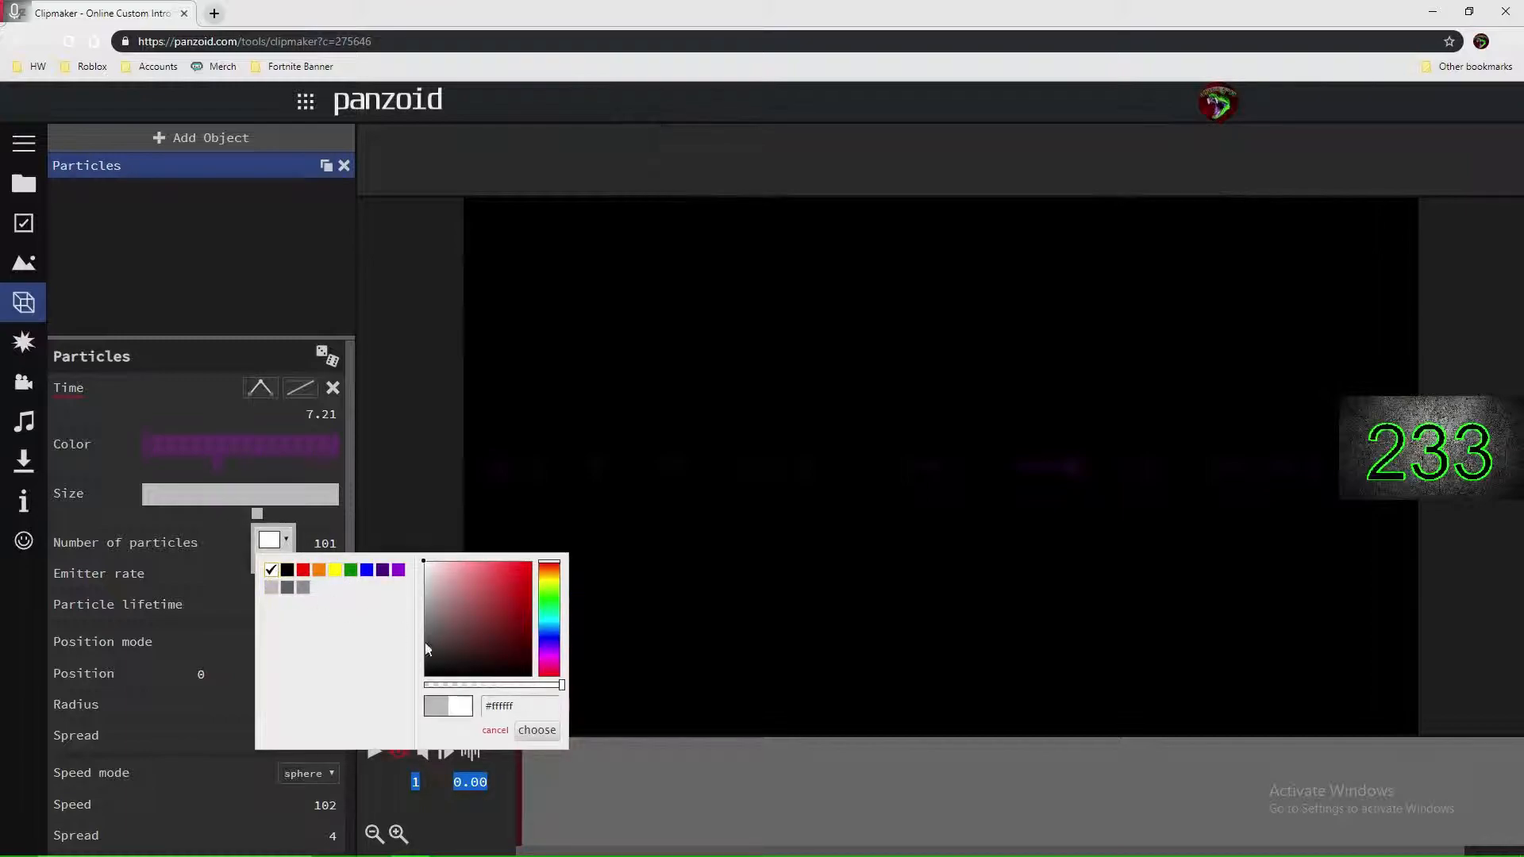
pyautogui.click(538, 730)
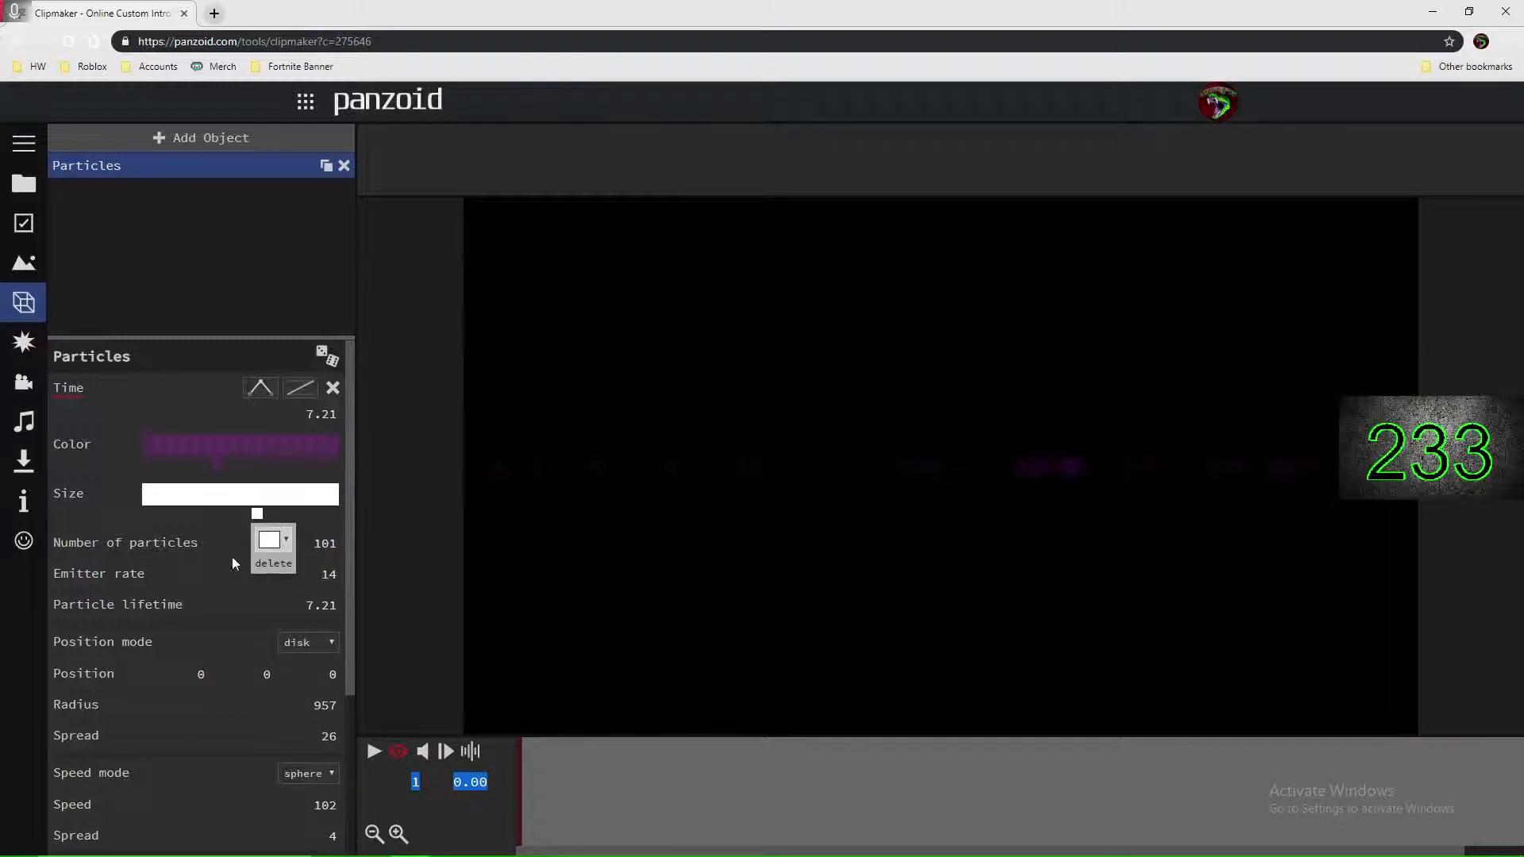
# Step: Set the number of particles to 3000
pyautogui.click(324, 543)
pyautogui.write('3')
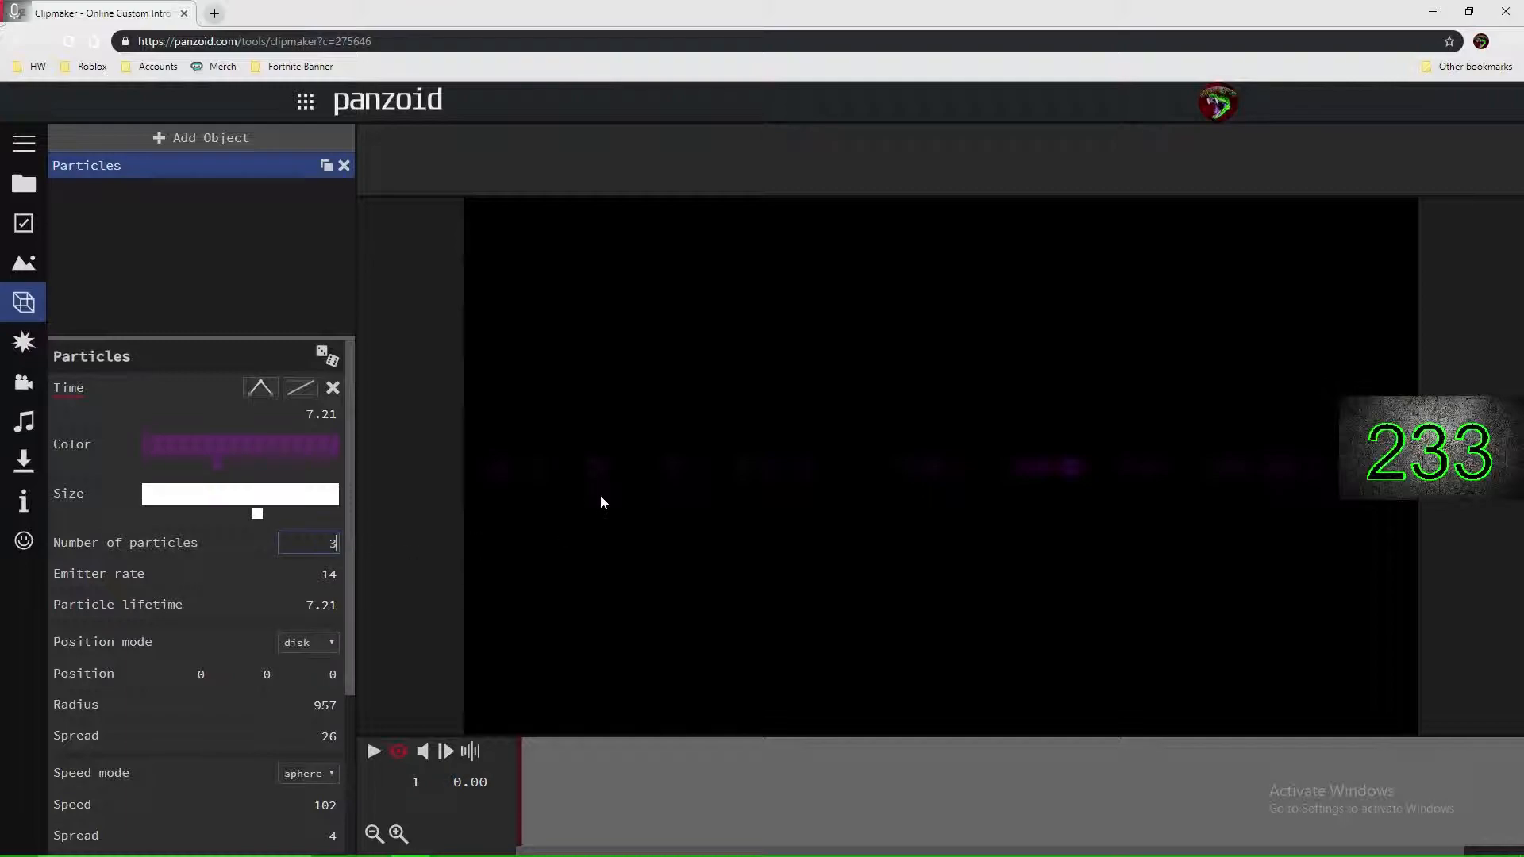
pyautogui.write('000')
pyautogui.press('Return')
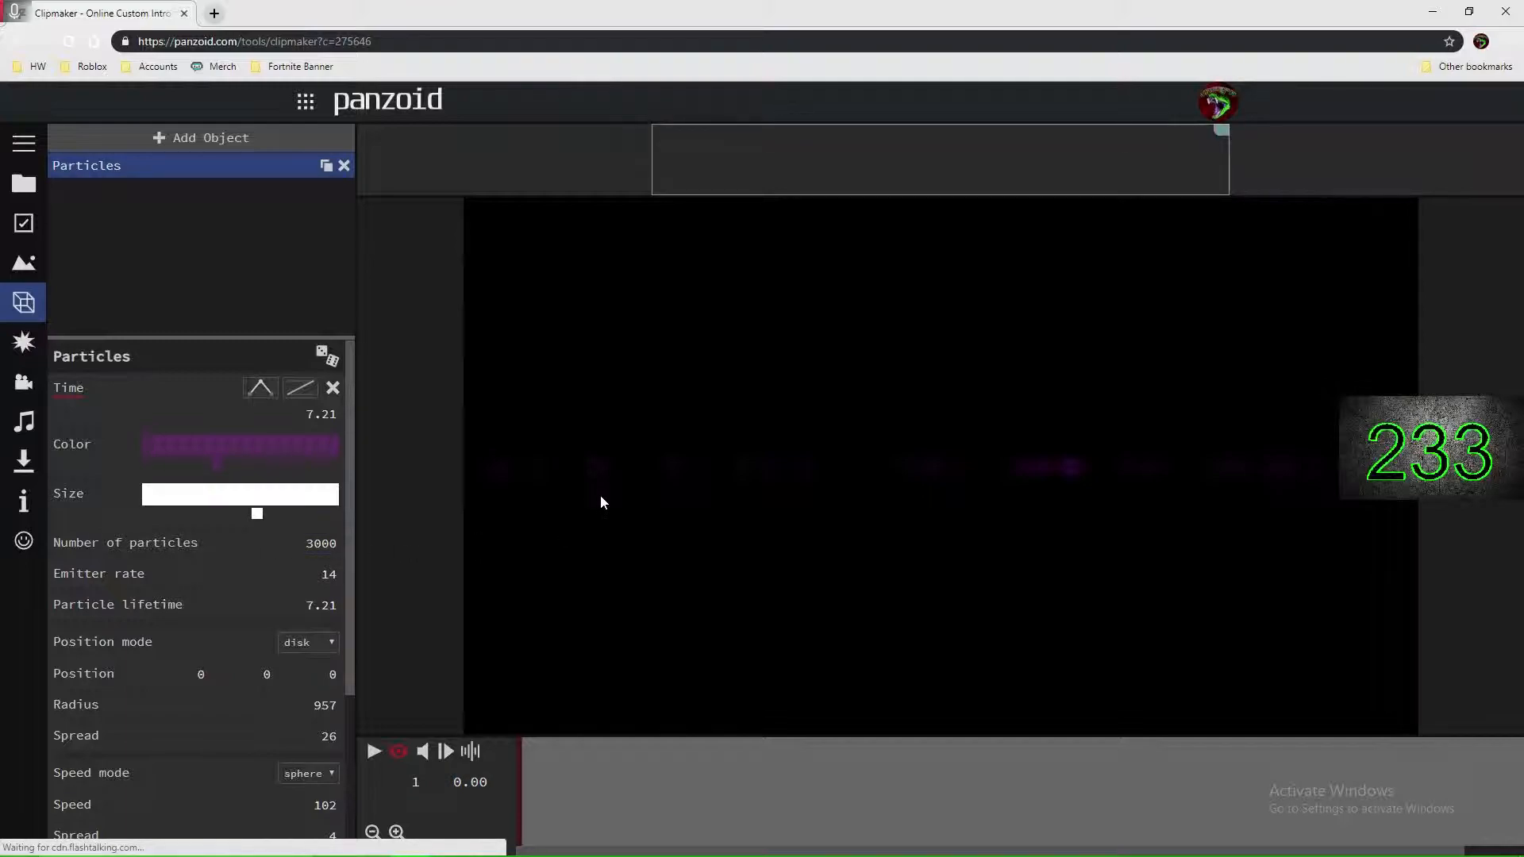
# Step: Set the particles' emitter rate to 30 and raise it further to about 323
pyautogui.click(289, 566)
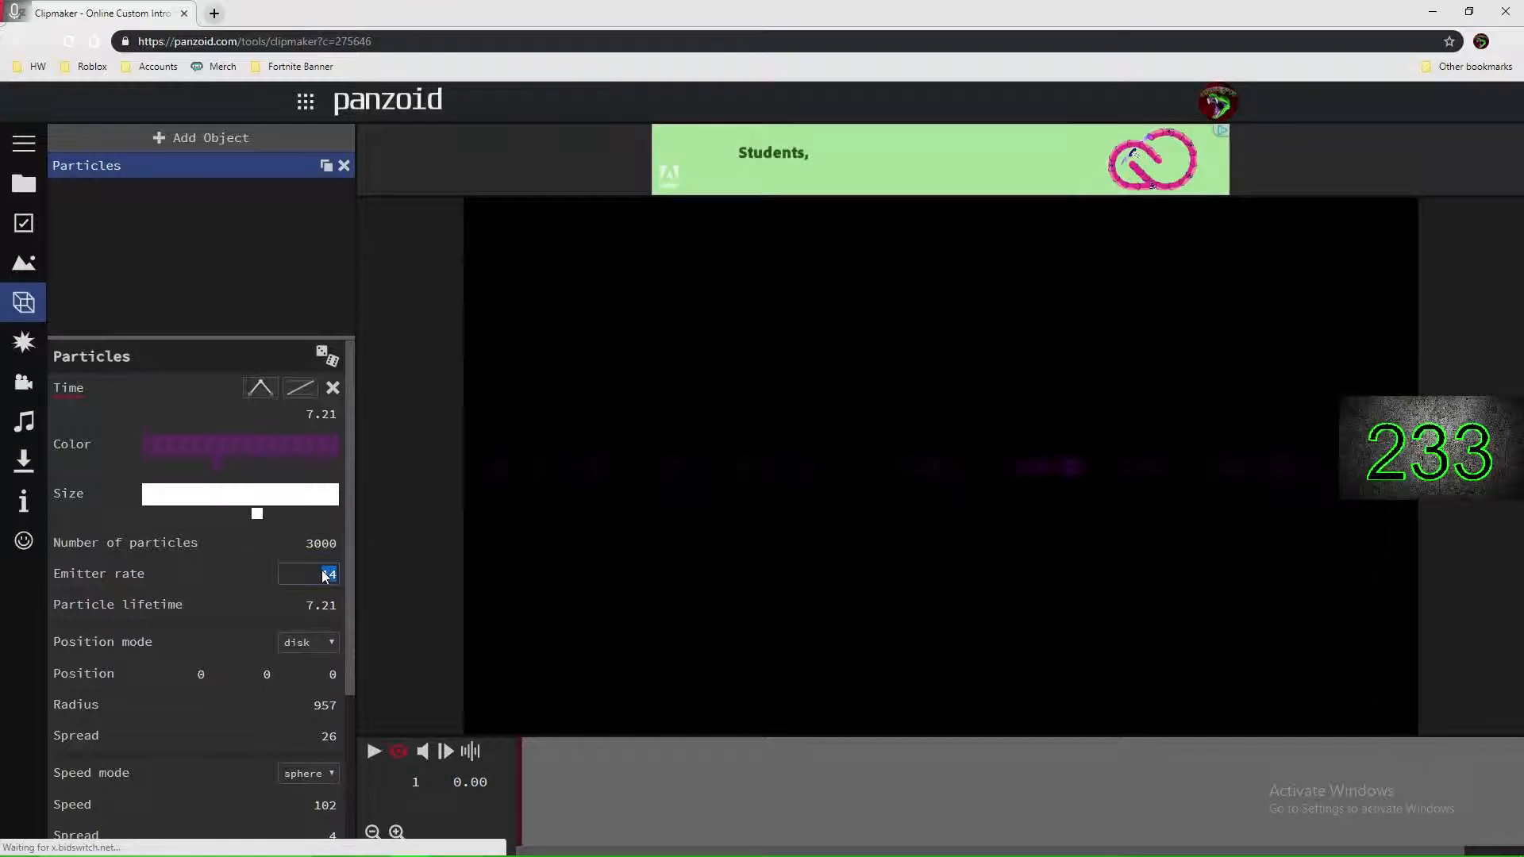
pyautogui.write('30')
pyautogui.press('Return')
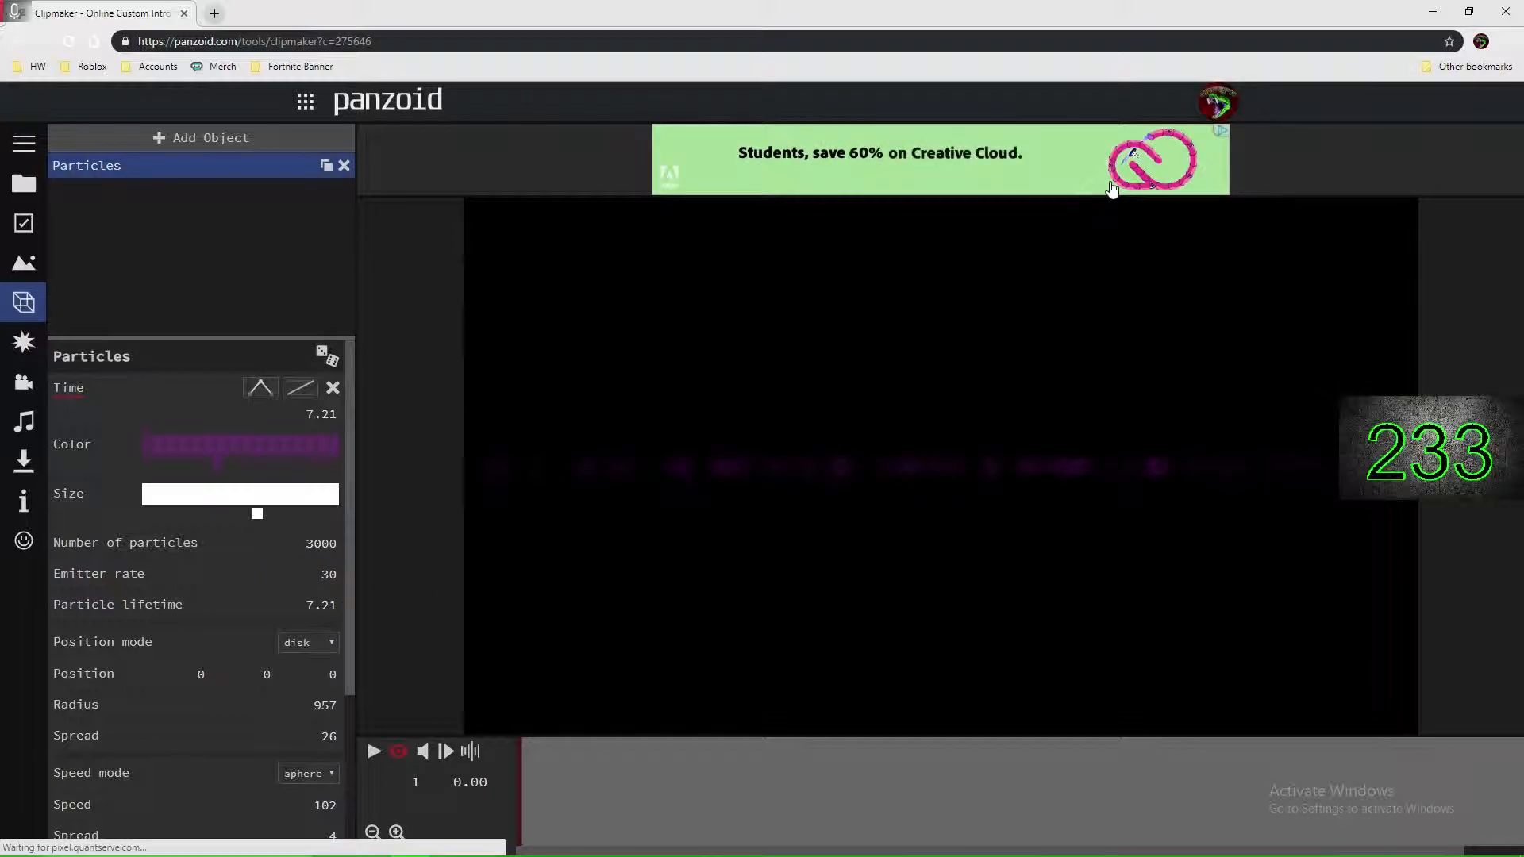
pyautogui.moveTo(324, 573); pyautogui.dragTo(937, 579)
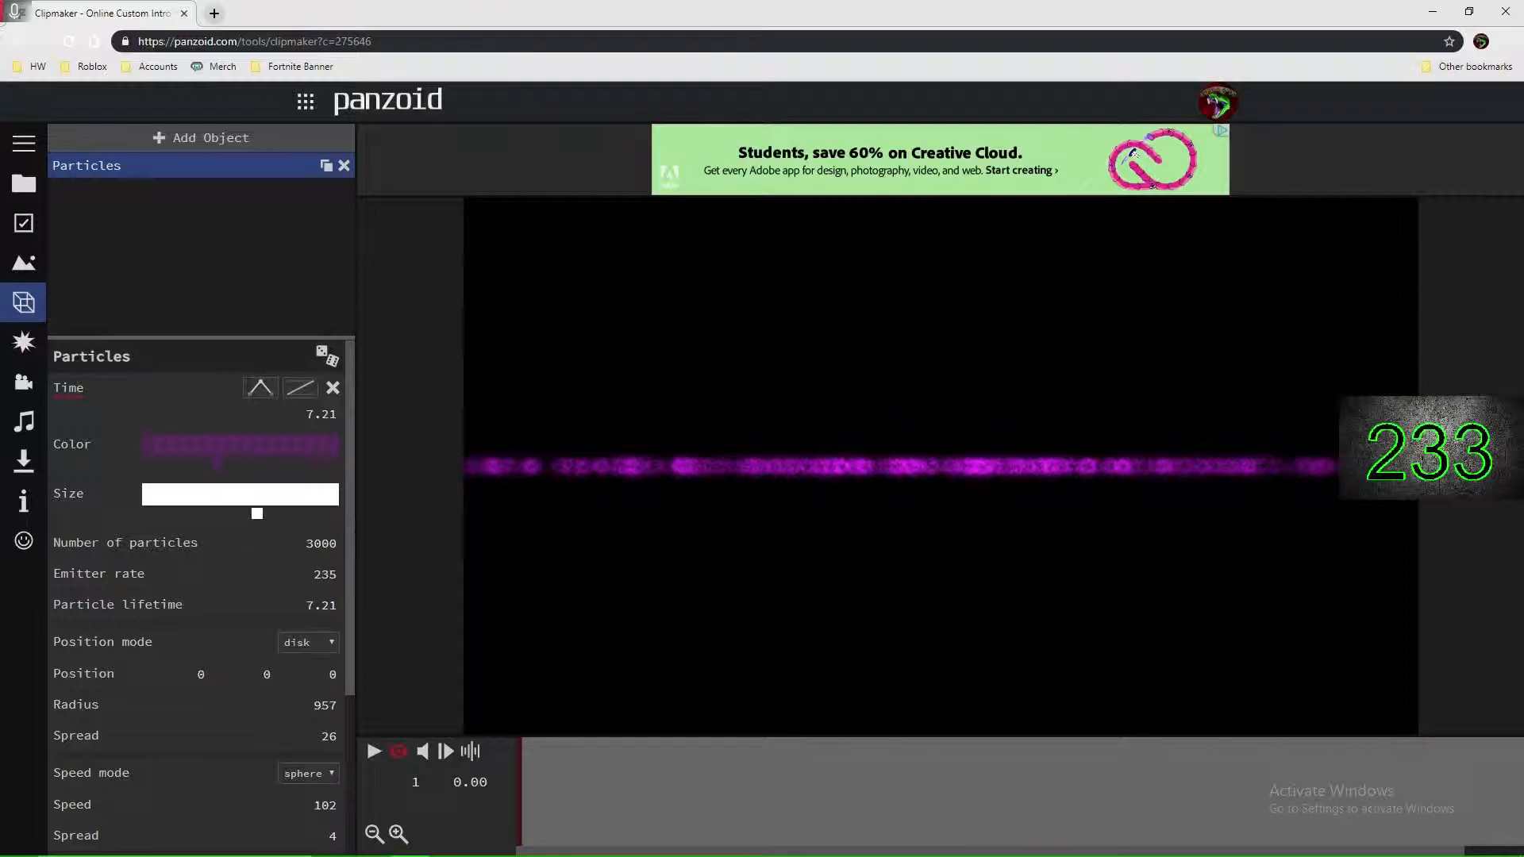
# Step: Set the particles' position mode to sphere
pyautogui.scroll(-3, 103, 501)
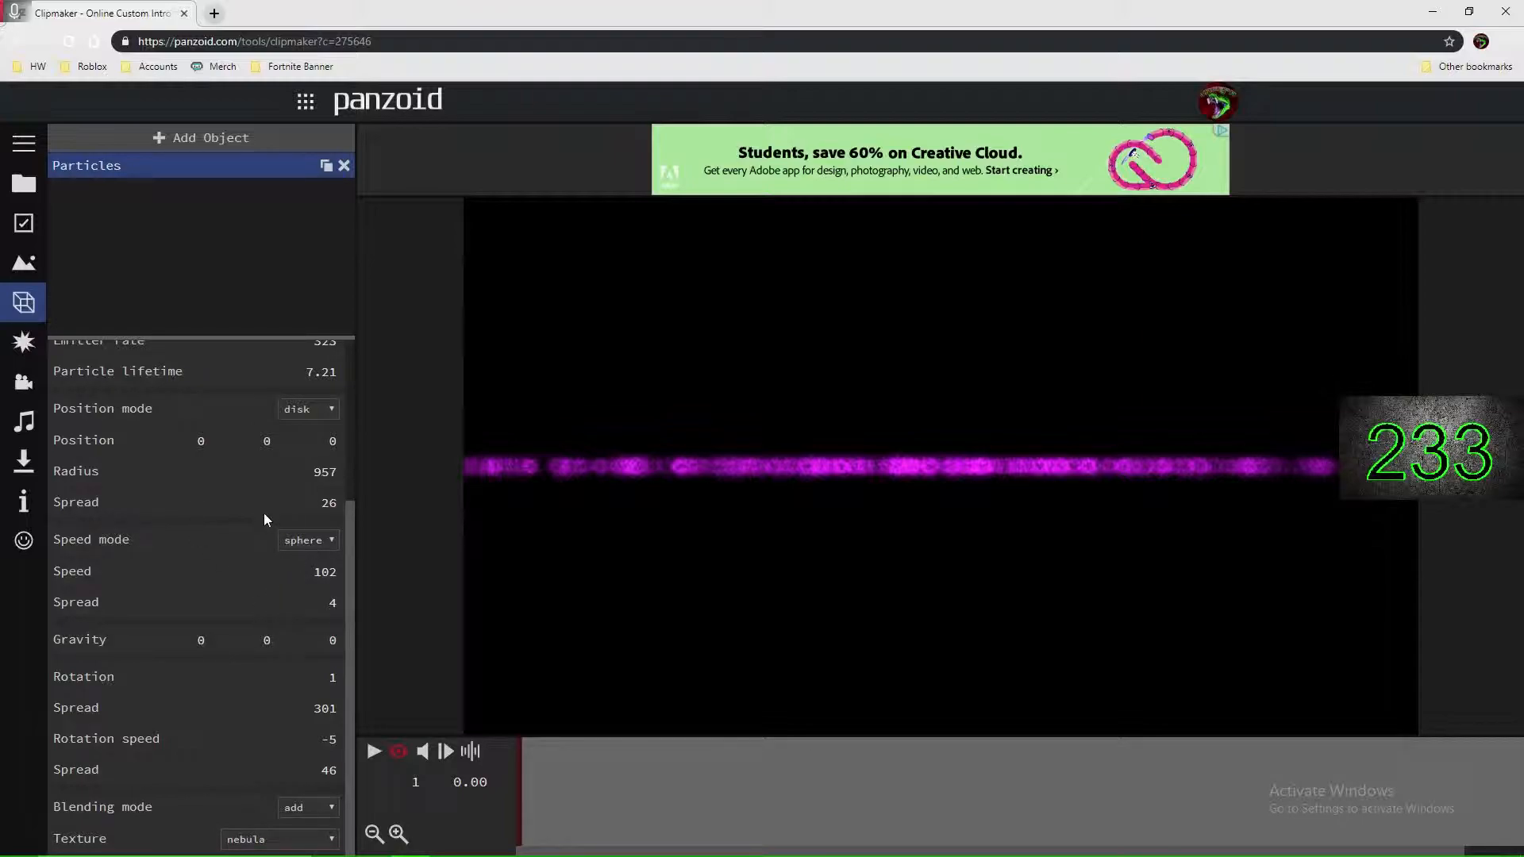
pyautogui.click(294, 411)
pyautogui.click(307, 431)
pyautogui.click(308, 440)
pyautogui.click(311, 476)
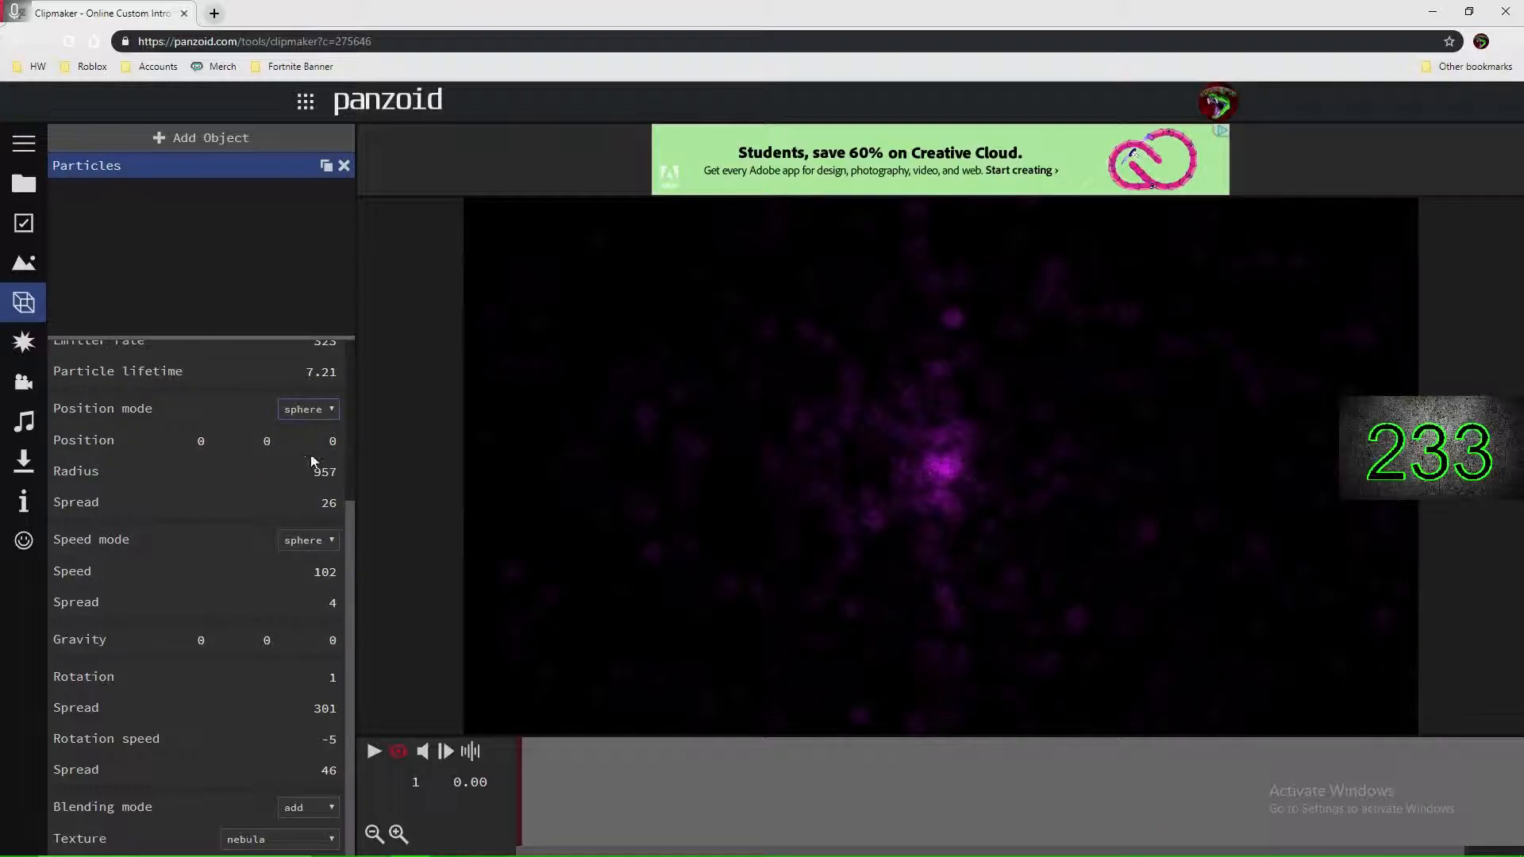
# Step: Try the box position mode for the particles and return to sphere
pyautogui.click(313, 416)
pyautogui.click(304, 431)
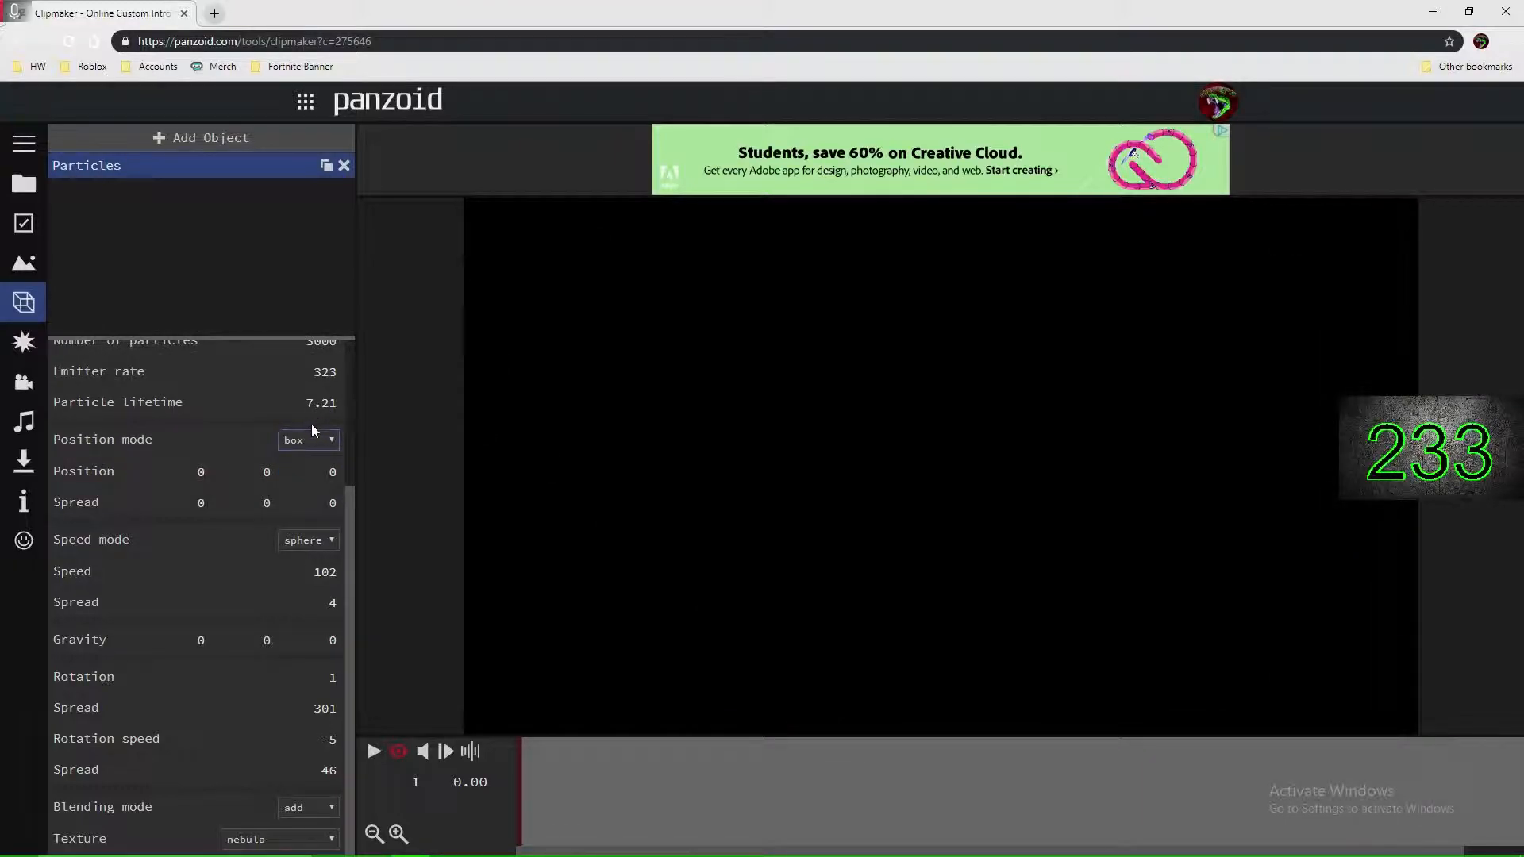
pyautogui.click(309, 435)
pyautogui.click(306, 469)
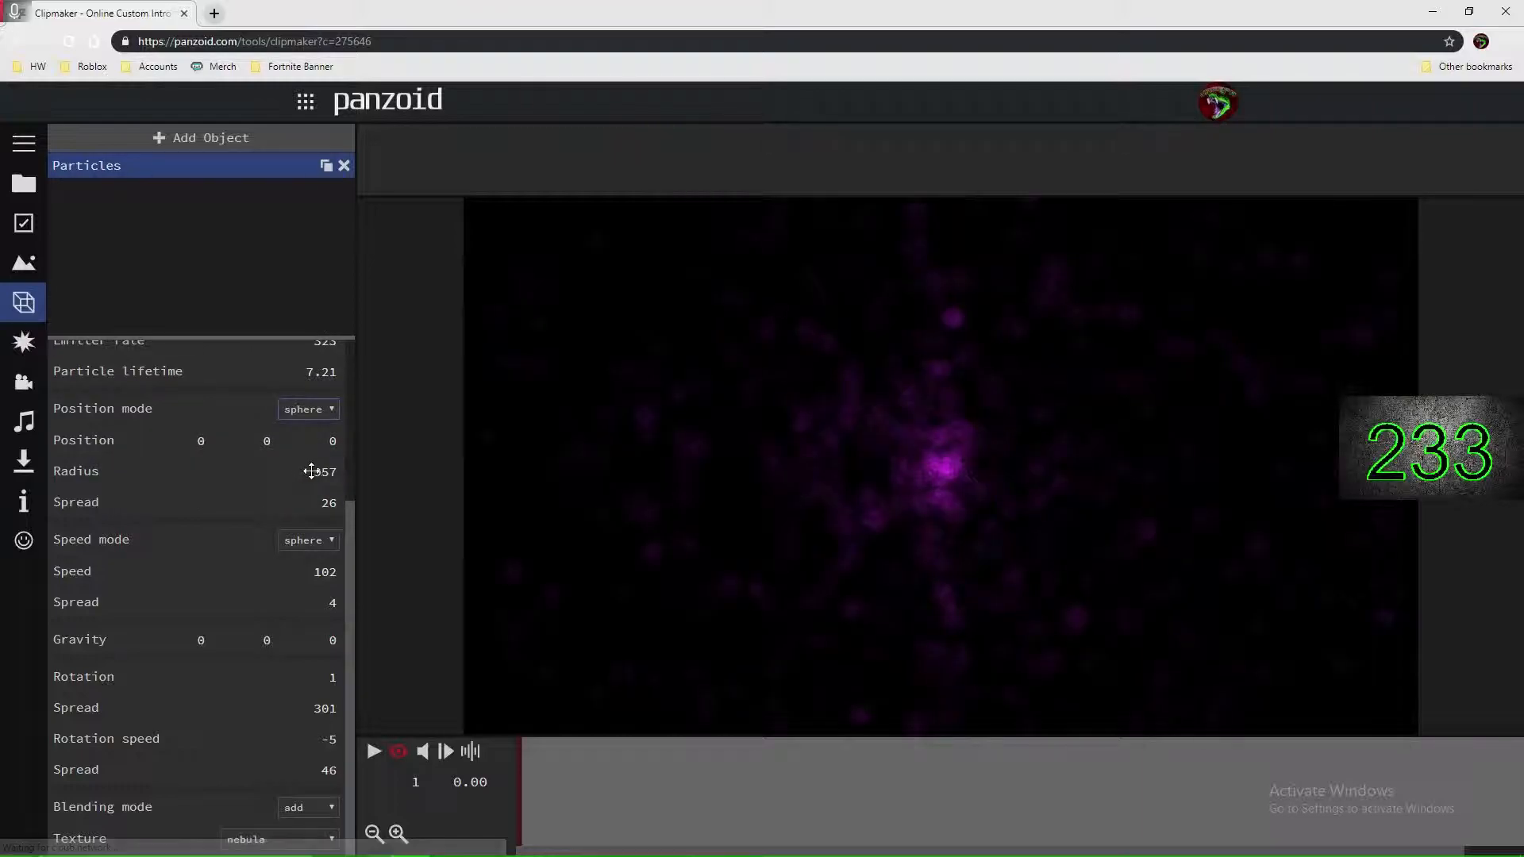
# Step: Increase the particles' position spread to about 131 and set the sphere radius to 400
pyautogui.moveTo(321, 501); pyautogui.dragTo(1130, 476)
pyautogui.moveTo(327, 471); pyautogui.dragTo(121, 613)
pyautogui.moveTo(330, 477); pyautogui.dragTo(3, 591)
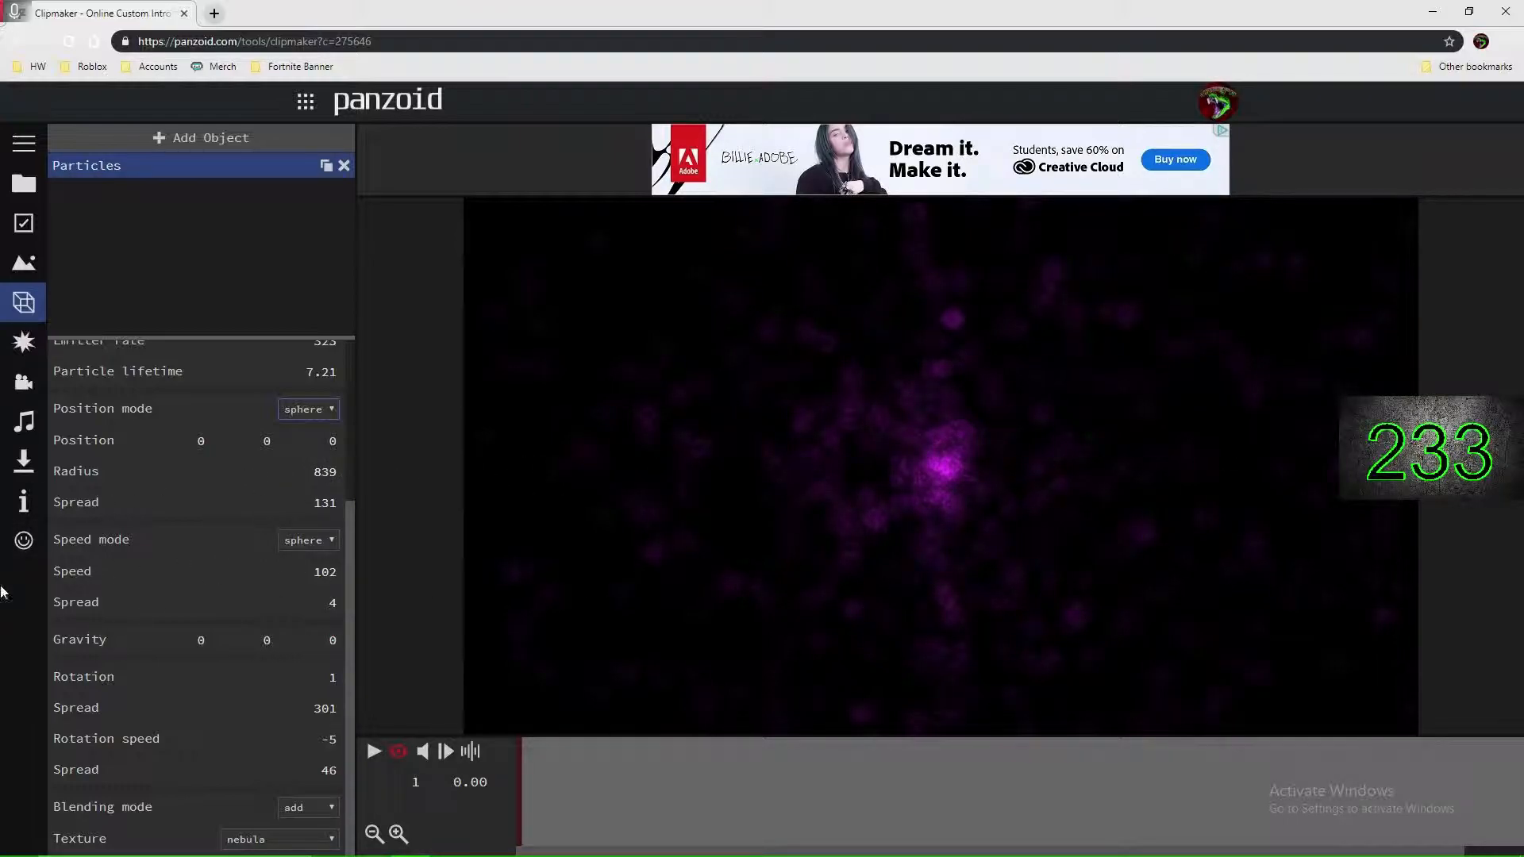
pyautogui.click(326, 473)
pyautogui.write('400')
pyautogui.press('Return')
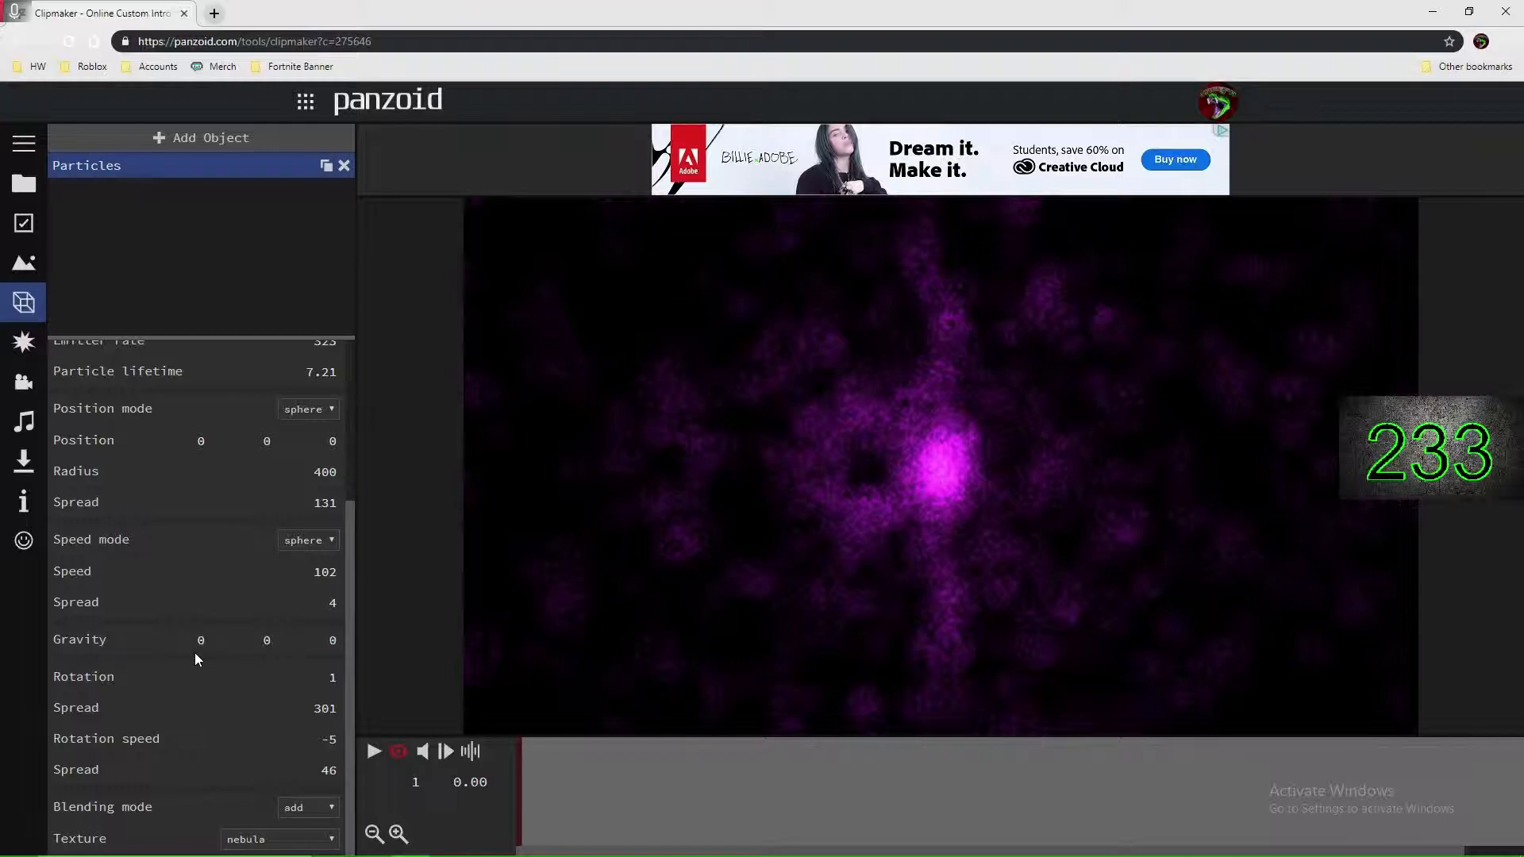
# Step: Raise the particles' rotation to about 237 and set their texture to smokey
pyautogui.moveTo(254, 670); pyautogui.dragTo(984, 663)
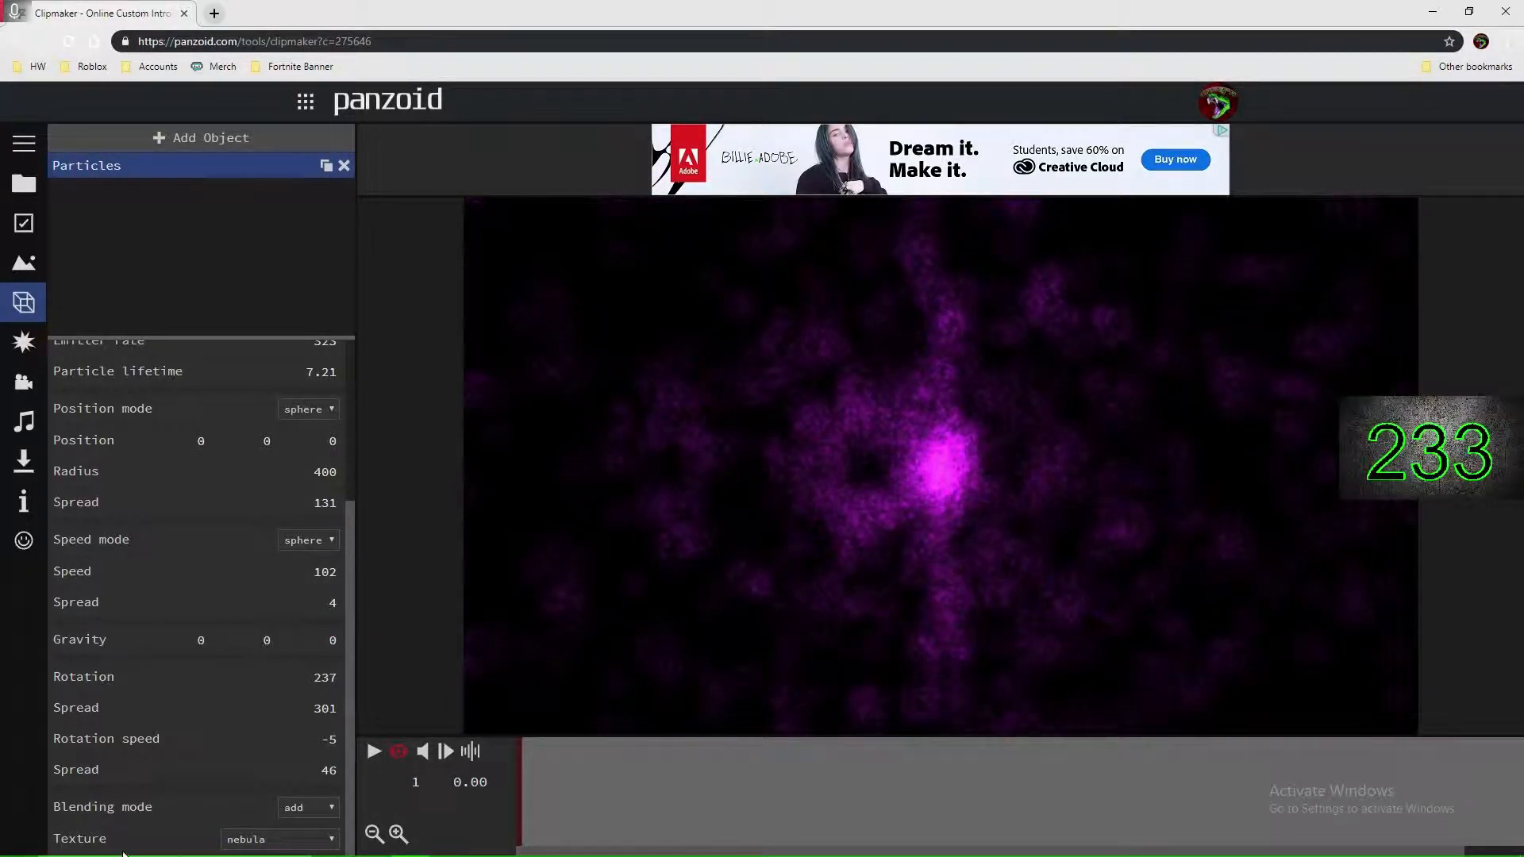
pyautogui.click(245, 839)
pyautogui.scroll(-3, 245, 741)
pyautogui.click(262, 605)
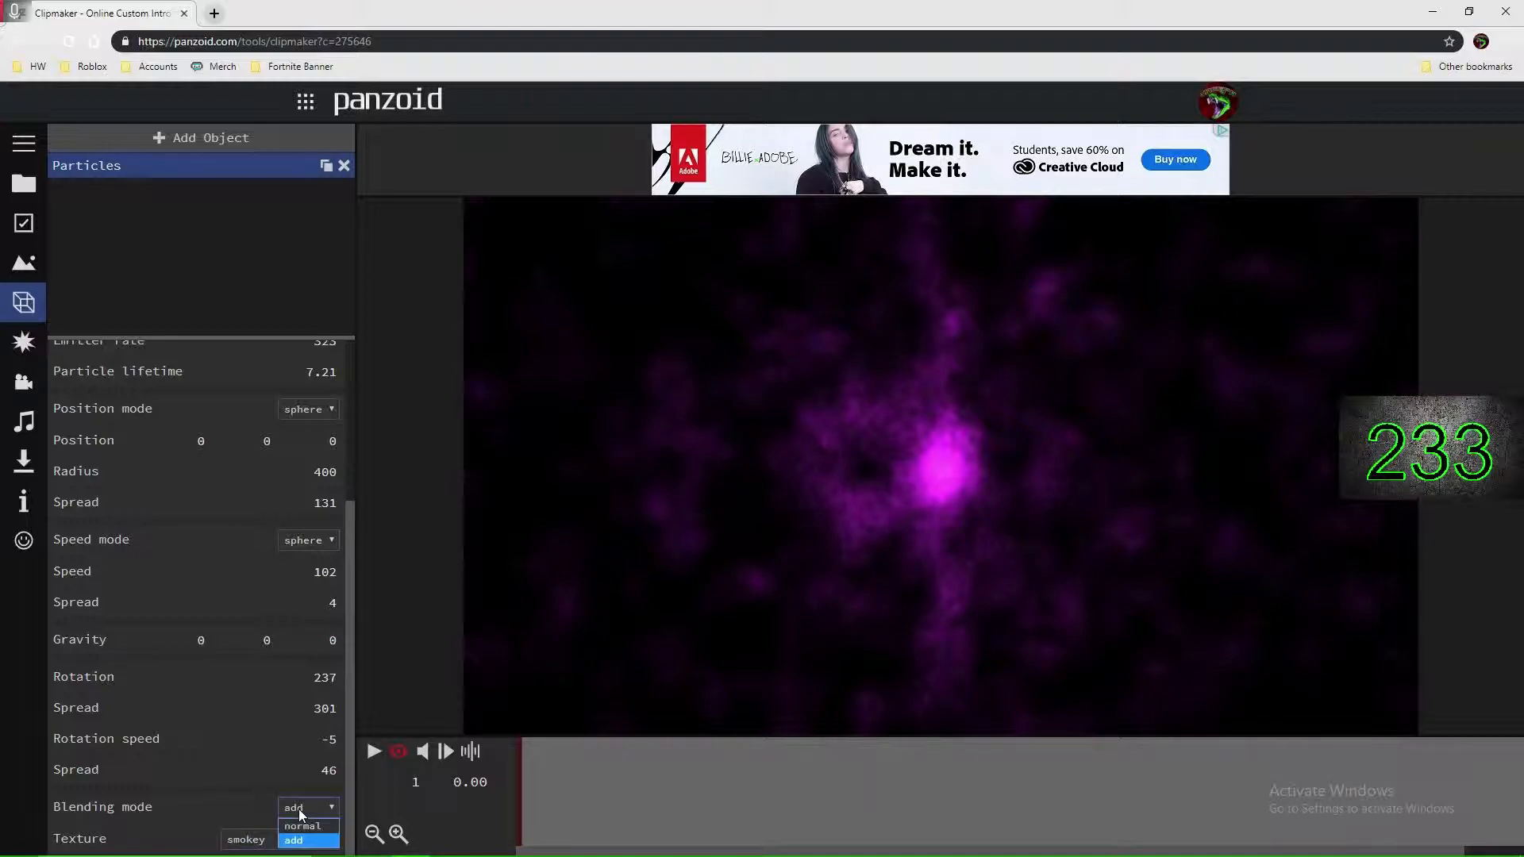
# Step: Try the normal blending mode for the particles and return to add
pyautogui.click(306, 825)
pyautogui.click(316, 803)
pyautogui.click(308, 839)
# Step: Adjust the particles' rotation to 258 with spread 297, the rotation speed spread to 47, and the third gravity value to -50
pyautogui.moveTo(332, 773); pyautogui.dragTo(360, 691)
pyautogui.moveTo(331, 640); pyautogui.dragTo(2, 728)
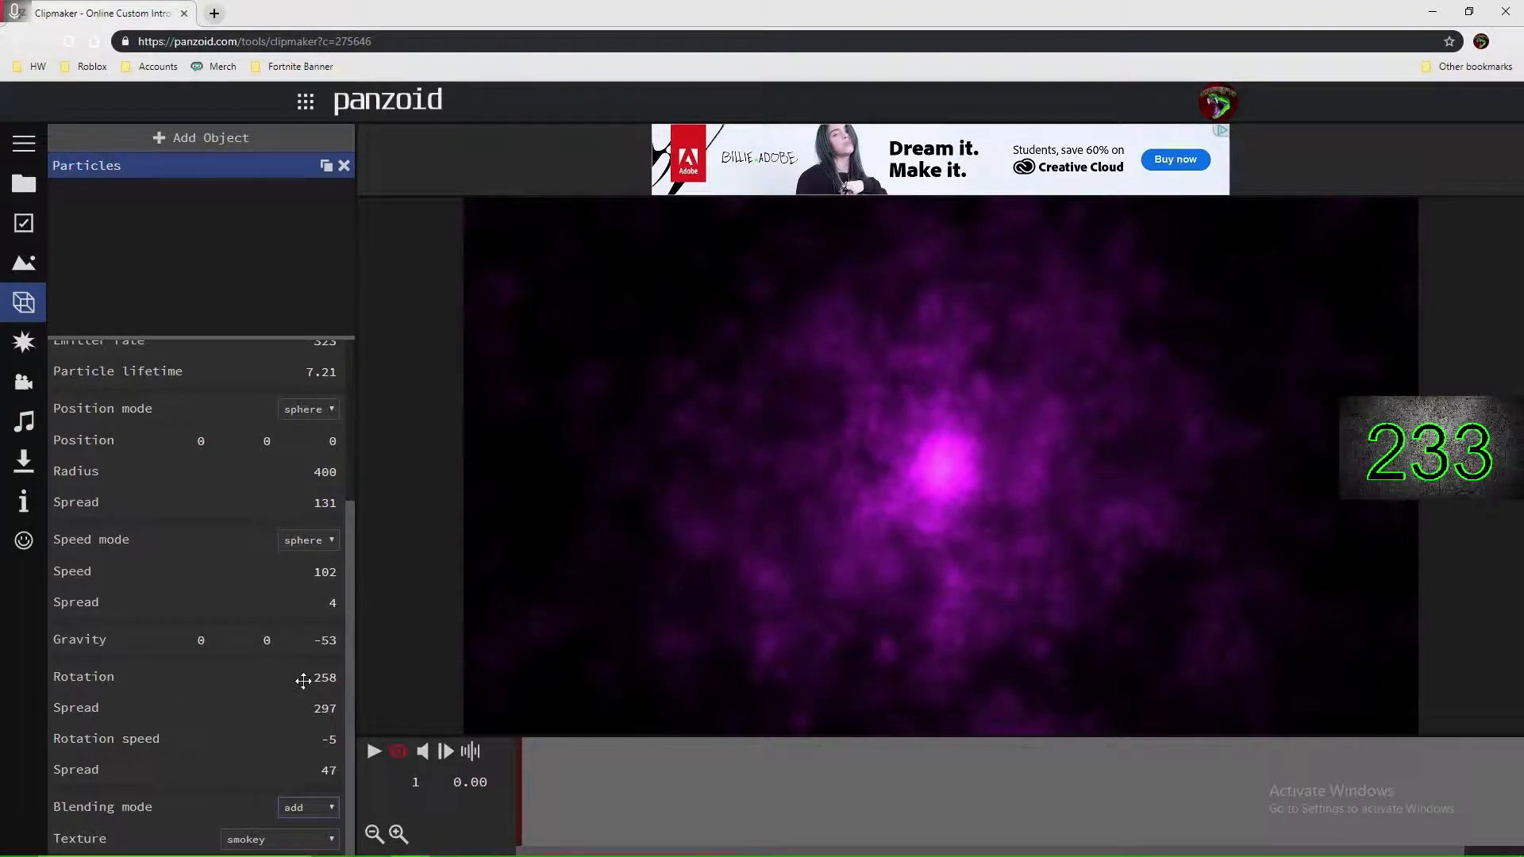
pyautogui.moveTo(327, 657); pyautogui.dragTo(377, 669)
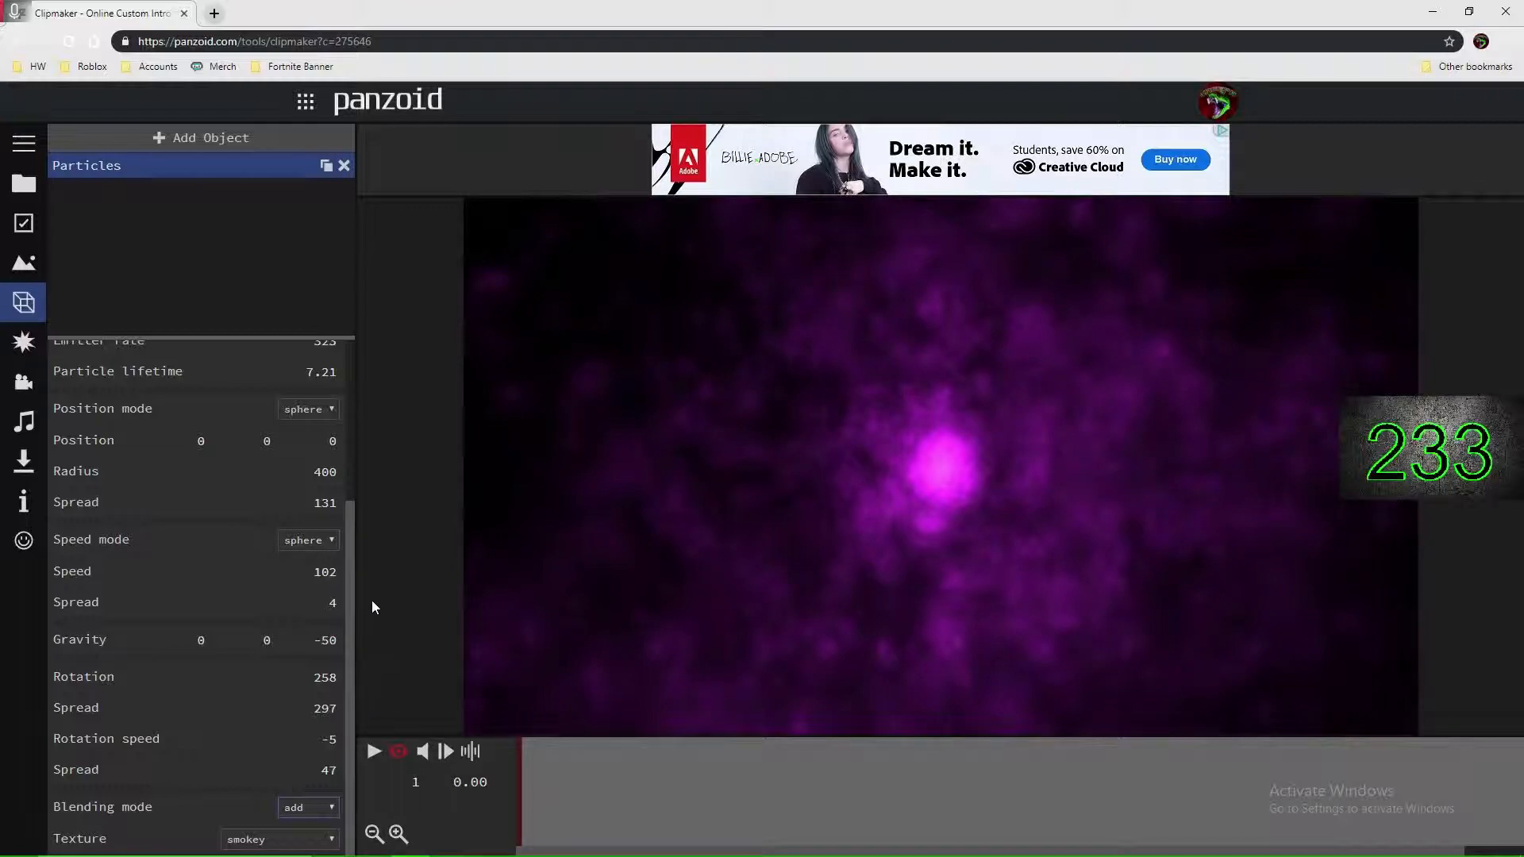
# Step: Duplicate the Particles object and set the copy's third gravity value to about 29
pyautogui.click(326, 169)
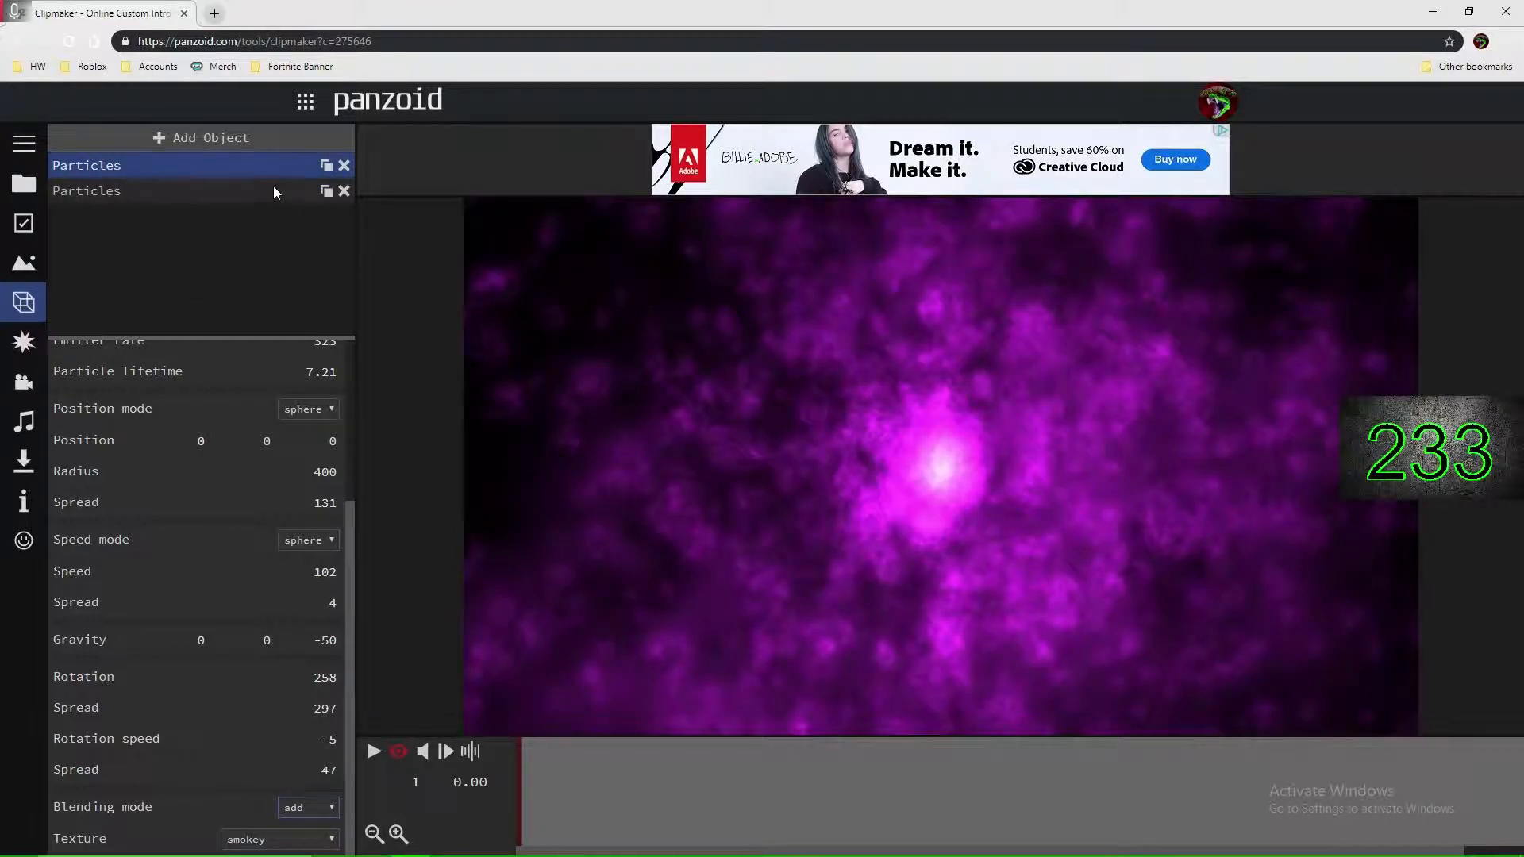
pyautogui.click(262, 189)
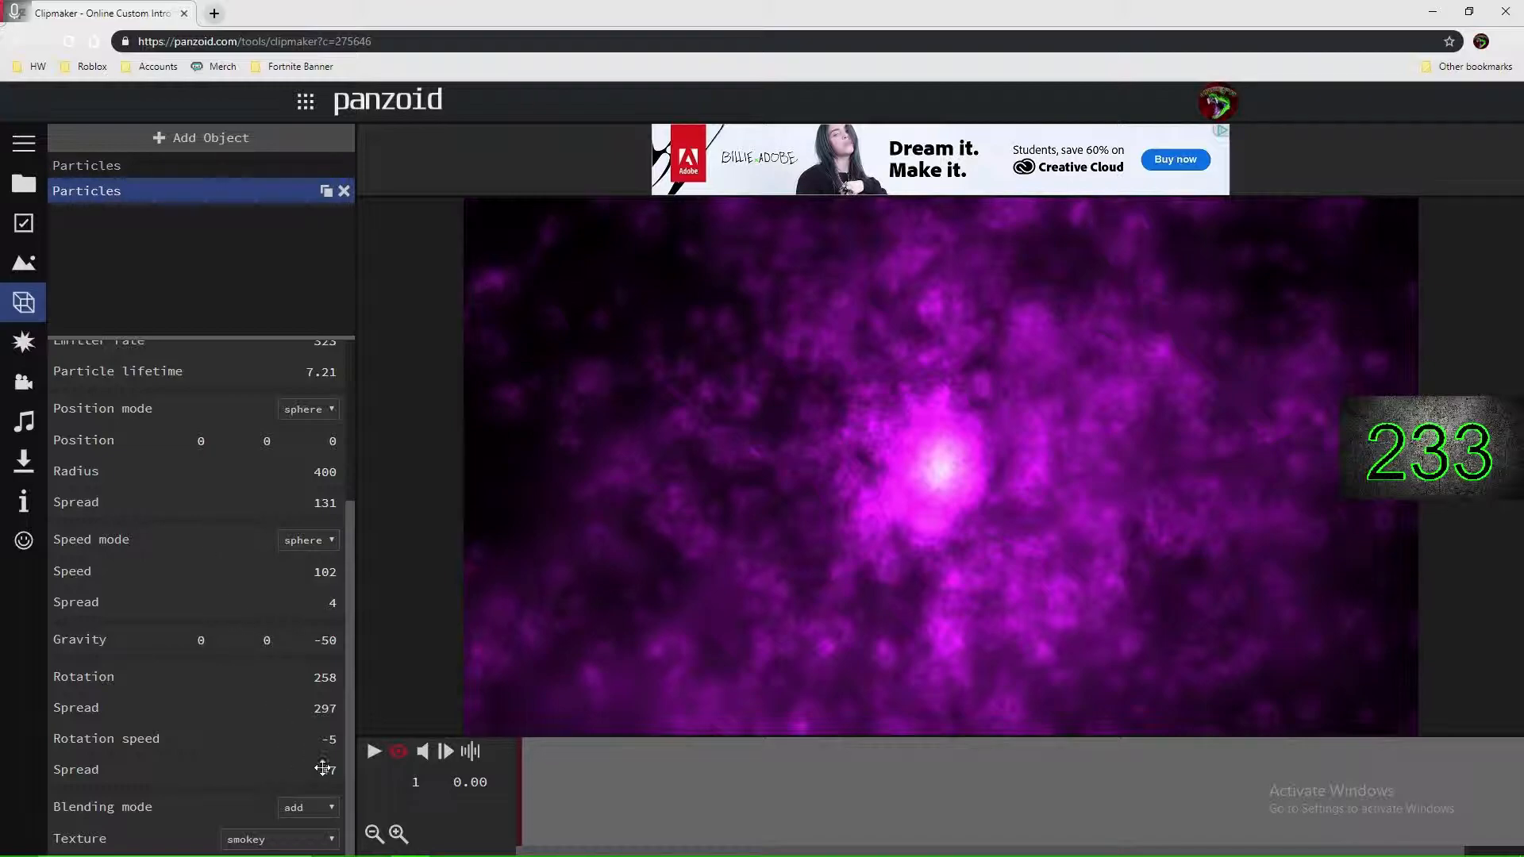
pyautogui.moveTo(337, 639); pyautogui.dragTo(911, 605)
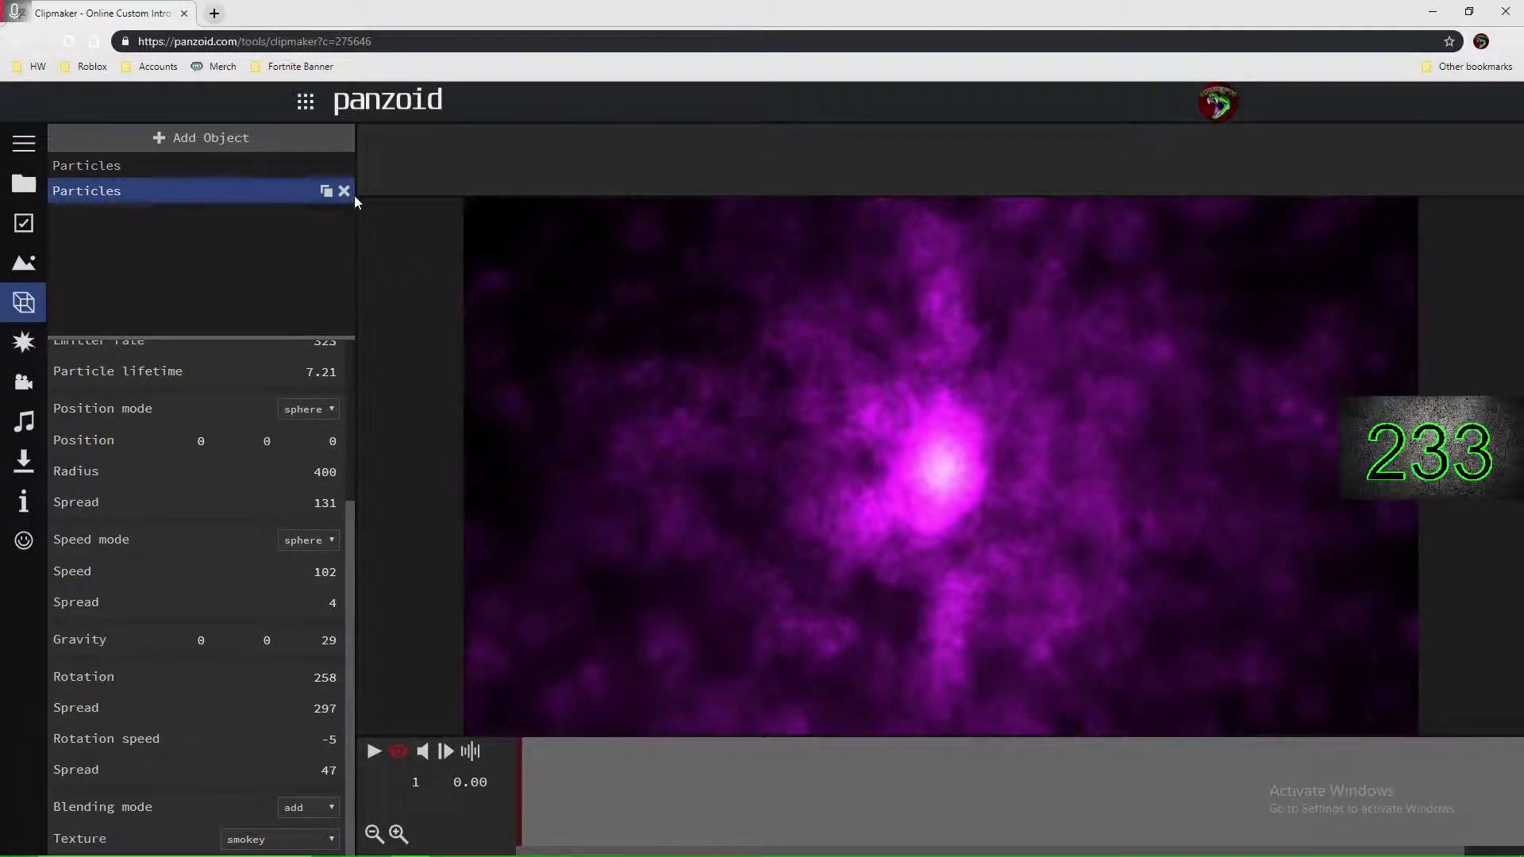
# Step: Duplicate the second Particles object and set the new copy's gravity to about 70, 122 and -19
pyautogui.click(326, 190)
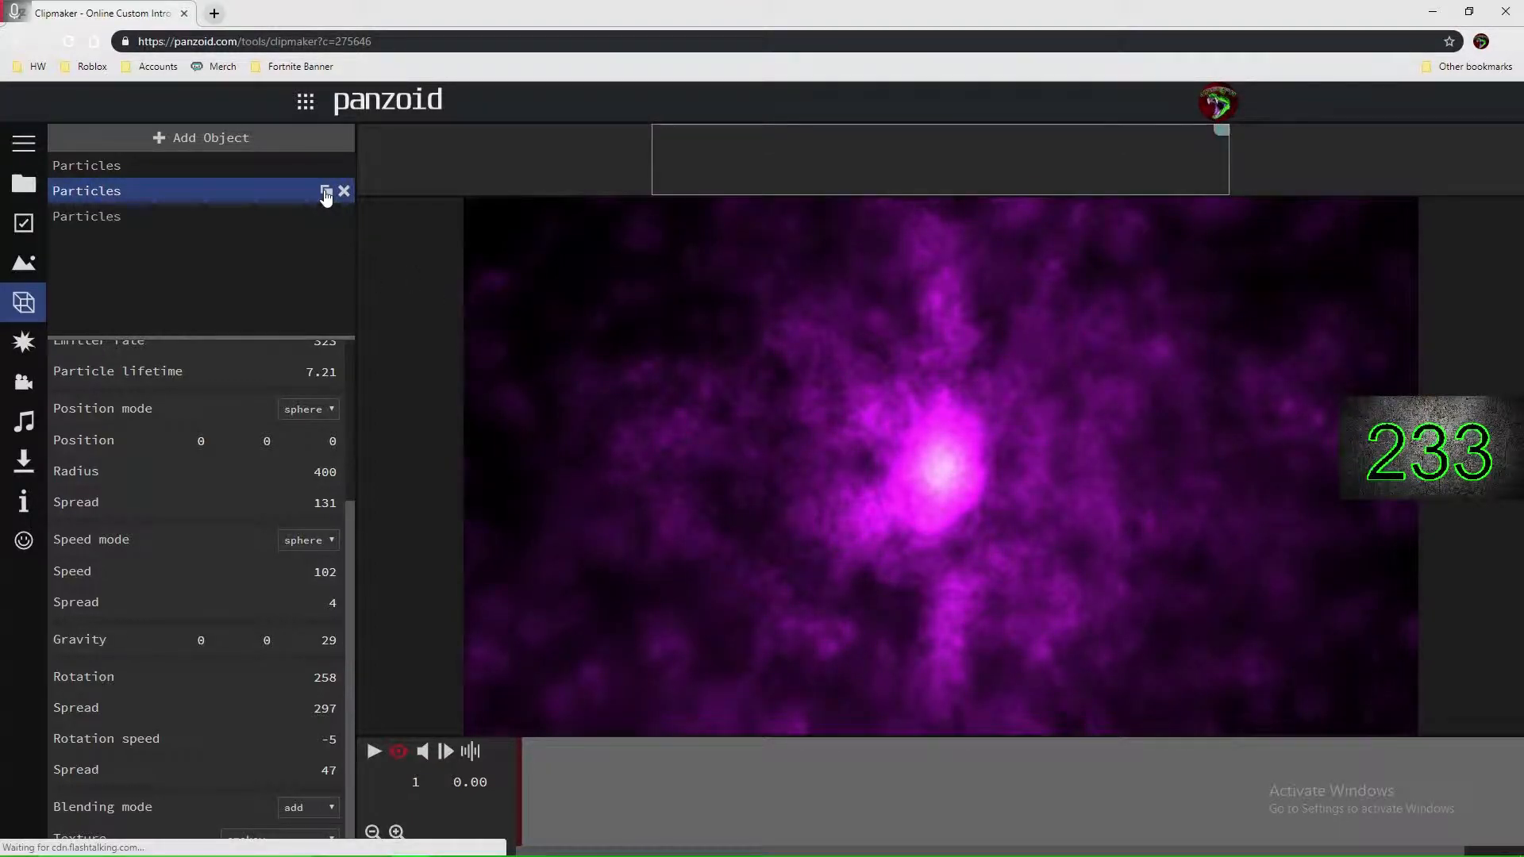
pyautogui.click(213, 220)
pyautogui.moveTo(333, 632); pyautogui.dragTo(3, 690)
pyautogui.click(336, 640)
pyautogui.write('0')
pyautogui.press('Return')
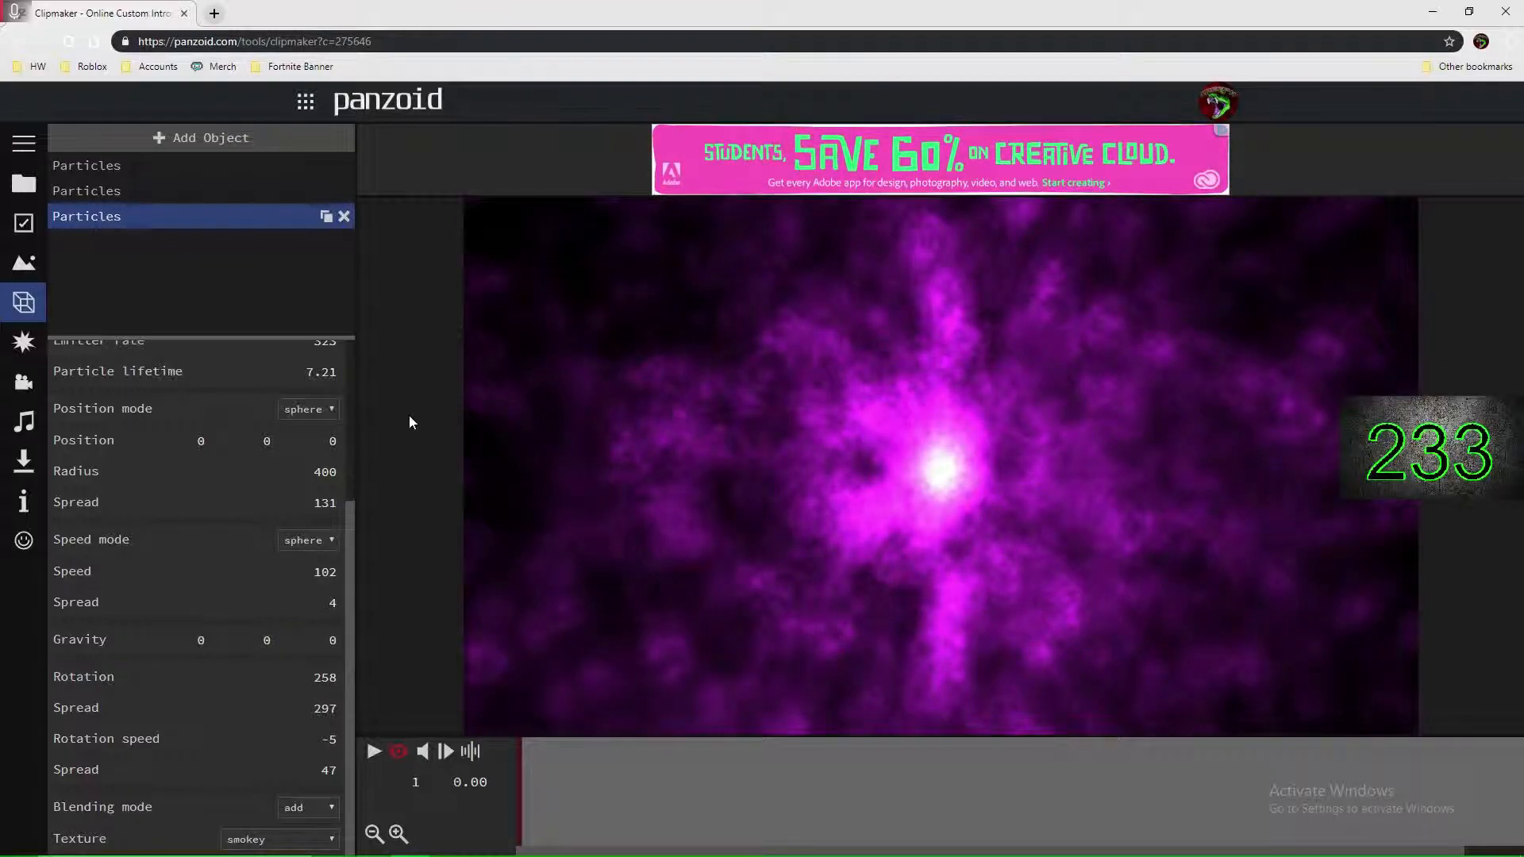
pyautogui.moveTo(327, 645); pyautogui.dragTo(833, 626)
pyautogui.moveTo(195, 643); pyautogui.dragTo(0, 726)
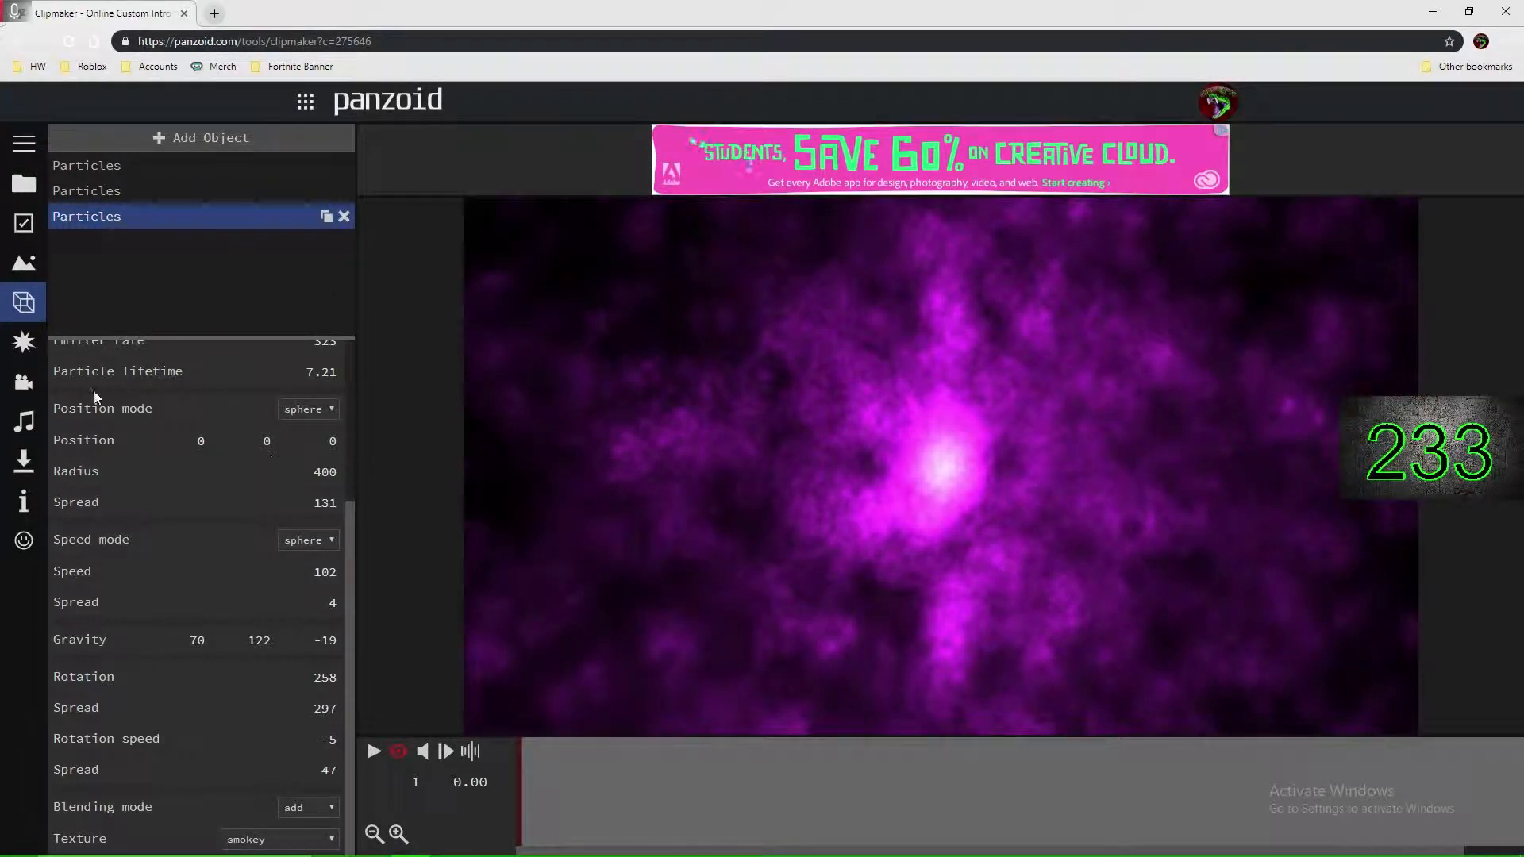
# Step: Set the second Particles object's first gravity value to about -23 and its second to about 142
pyautogui.click(164, 190)
pyautogui.moveTo(259, 639); pyautogui.dragTo(1361, 617)
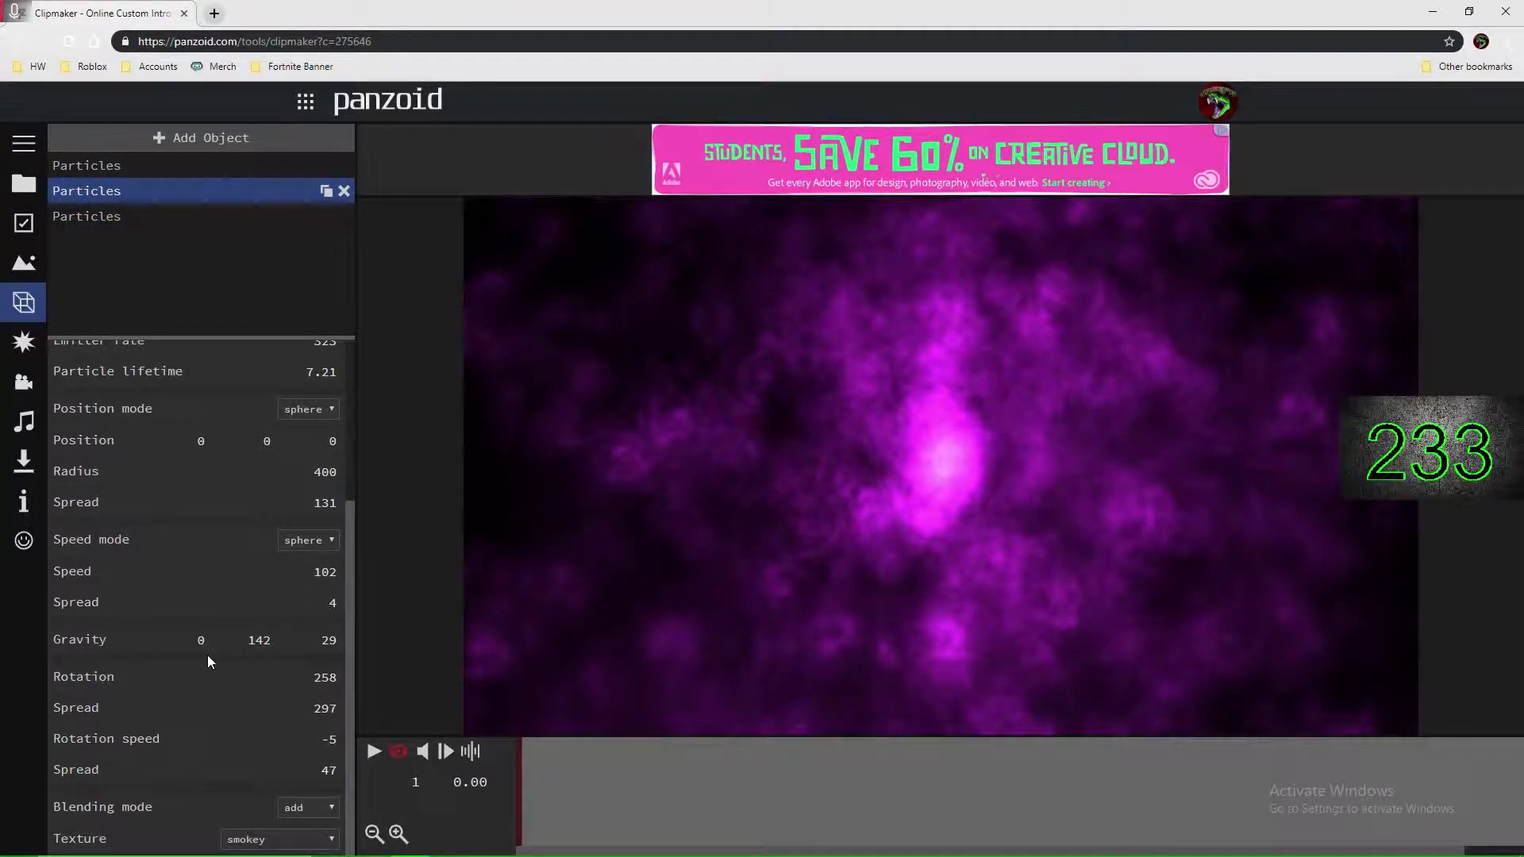
pyautogui.moveTo(200, 641); pyautogui.dragTo(506, 547)
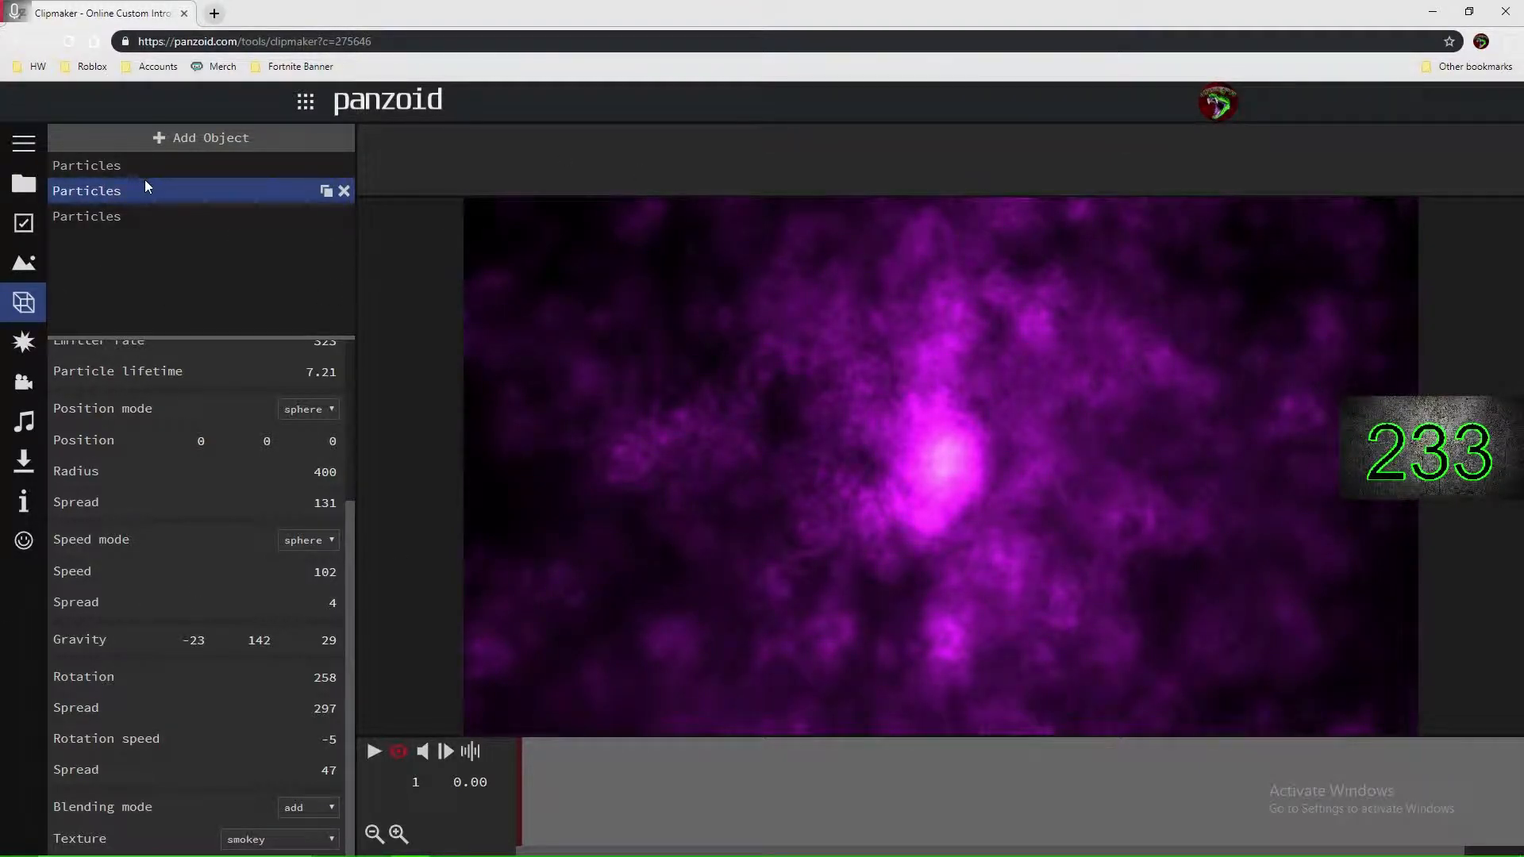
# Step: Add a Group object and move two of the Particles objects into it
pyautogui.click(159, 165)
pyautogui.click(188, 138)
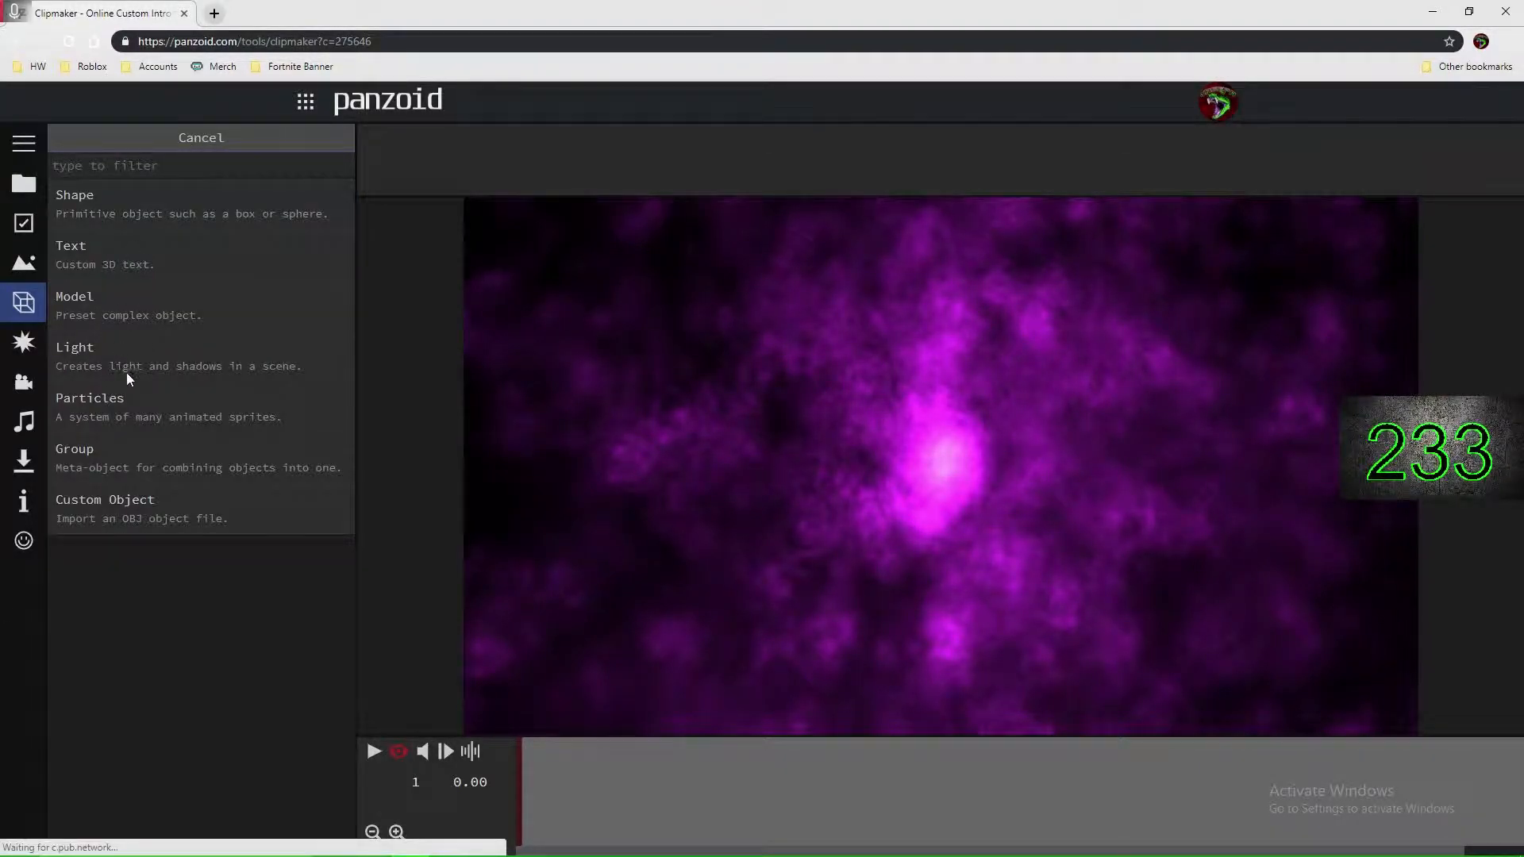
pyautogui.click(103, 448)
pyautogui.moveTo(126, 222); pyautogui.dragTo(125, 237)
pyautogui.moveTo(127, 162)
pyautogui.mouseDown()
pyautogui.moveTo(128, 187)
pyautogui.moveTo(150, 181)
pyautogui.mouseUp()
# Step: Name the group Particles and collapse it in the object list
pyautogui.click(150, 176)
pyautogui.click(129, 391)
pyautogui.write('Particles')
pyautogui.press('Return')
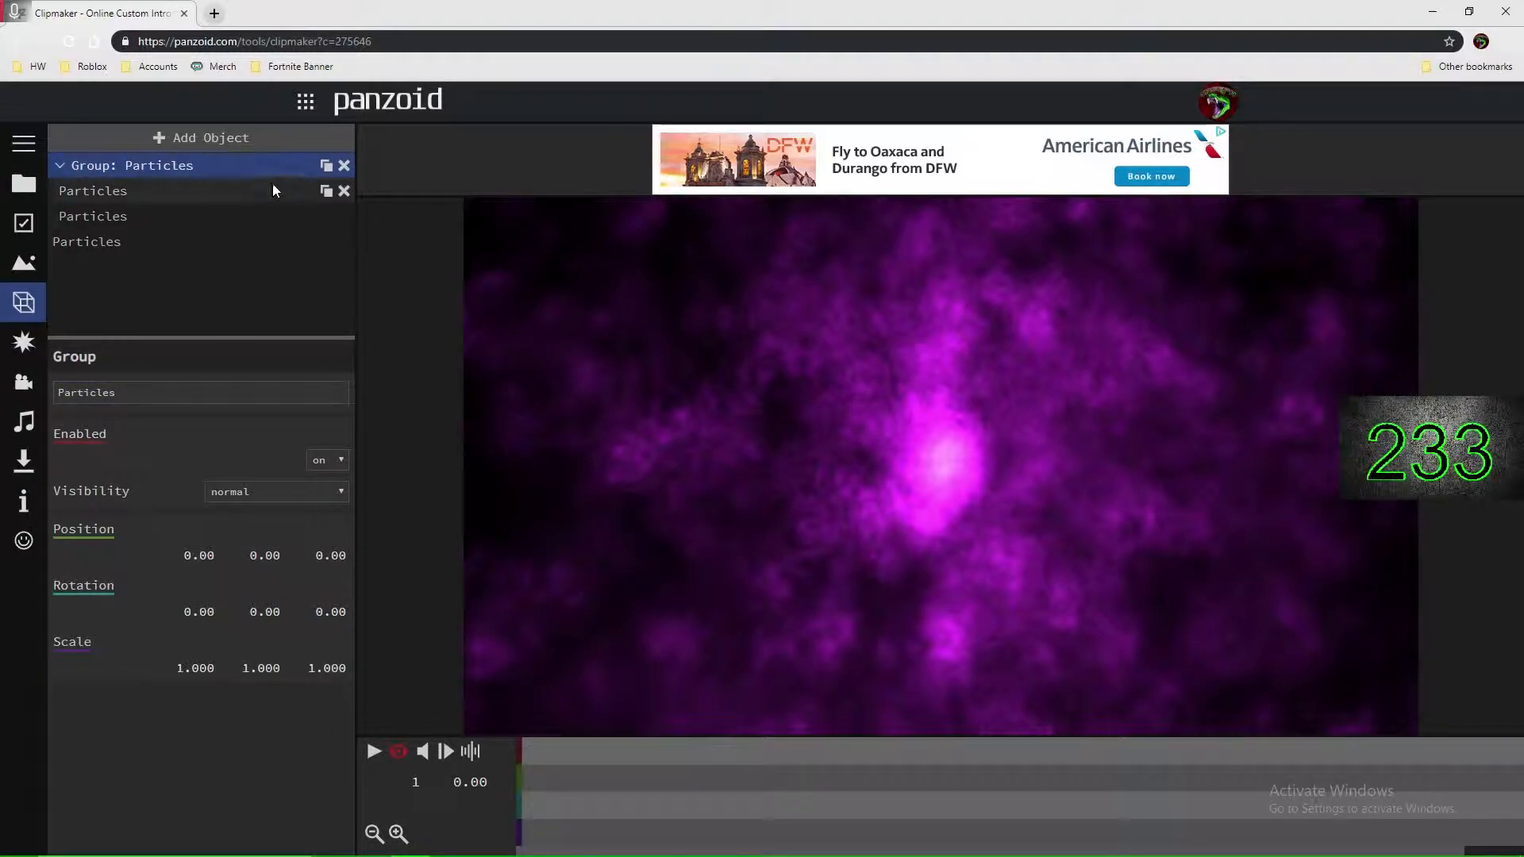
pyautogui.click(59, 165)
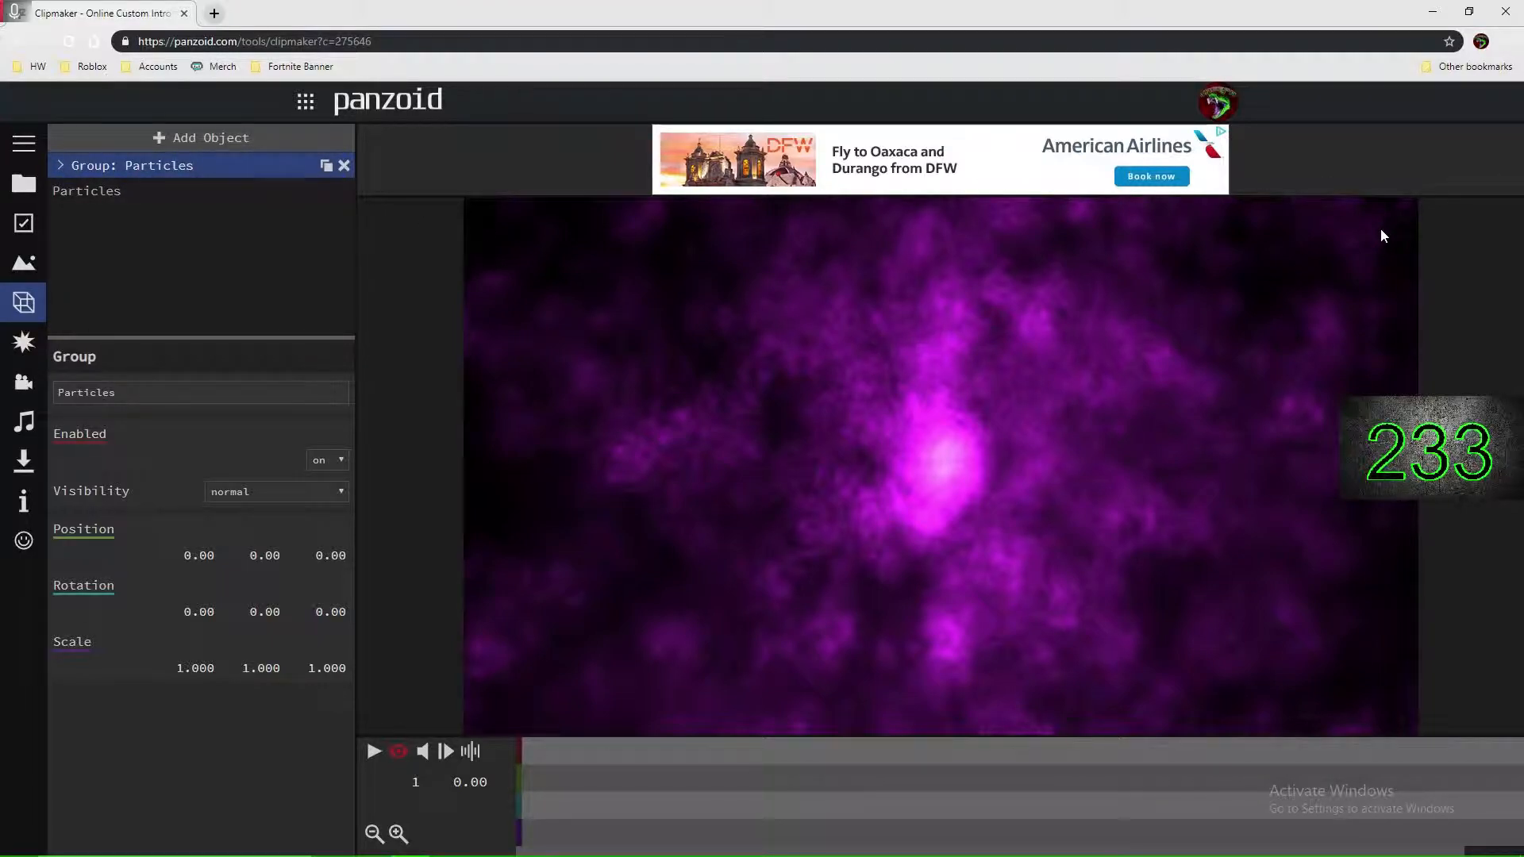
# Step: Add a Box shape to the scene and select it for editing
pyautogui.click(154, 147)
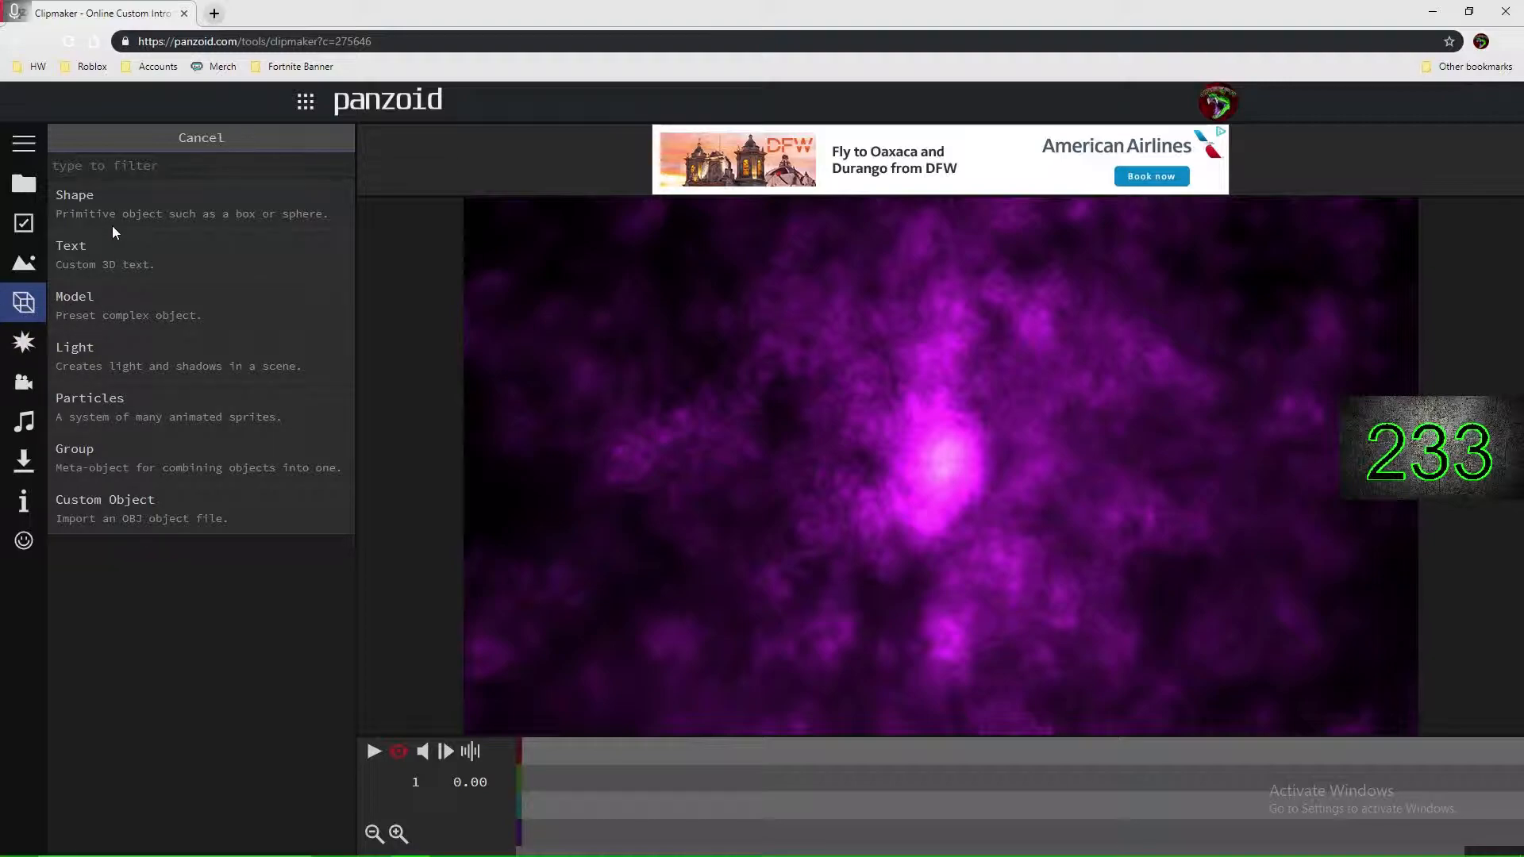
pyautogui.click(140, 226)
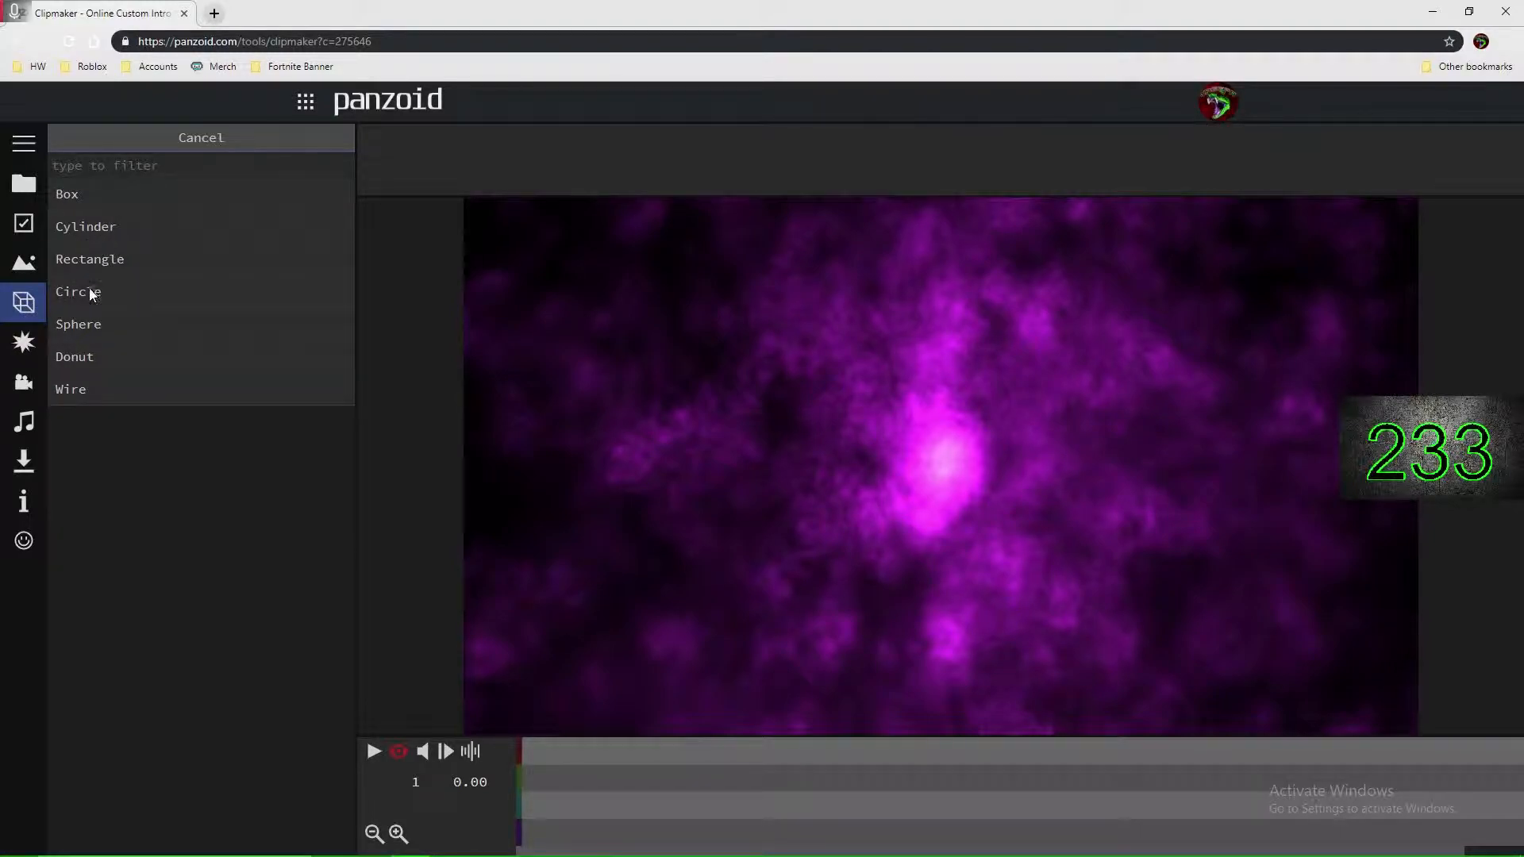
pyautogui.click(104, 196)
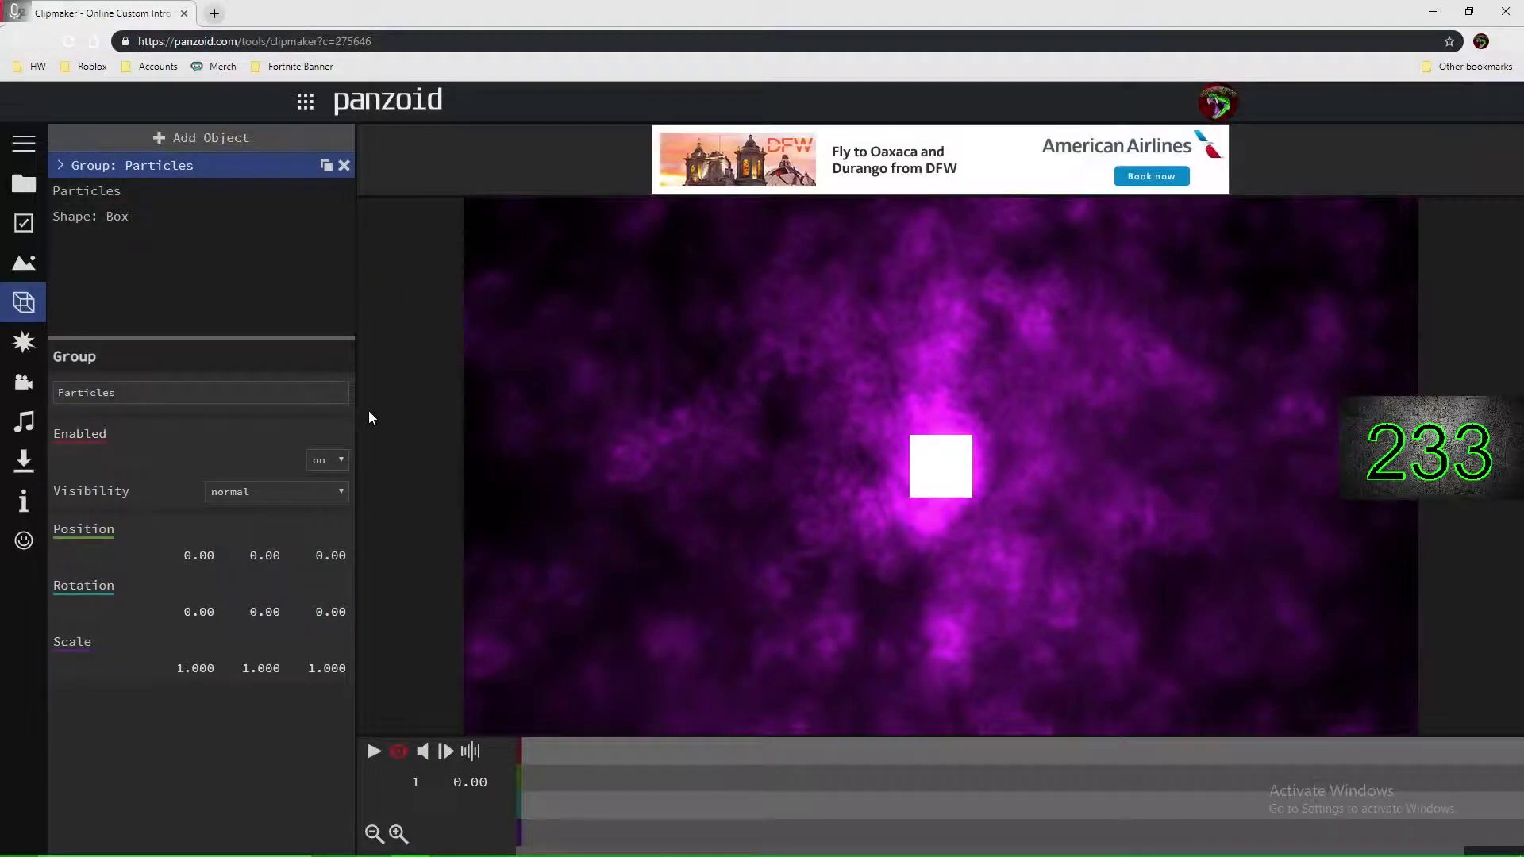
pyautogui.click(145, 219)
# Step: Change the box's appearance to image and load the "no background" picture onto it
pyautogui.click(292, 600)
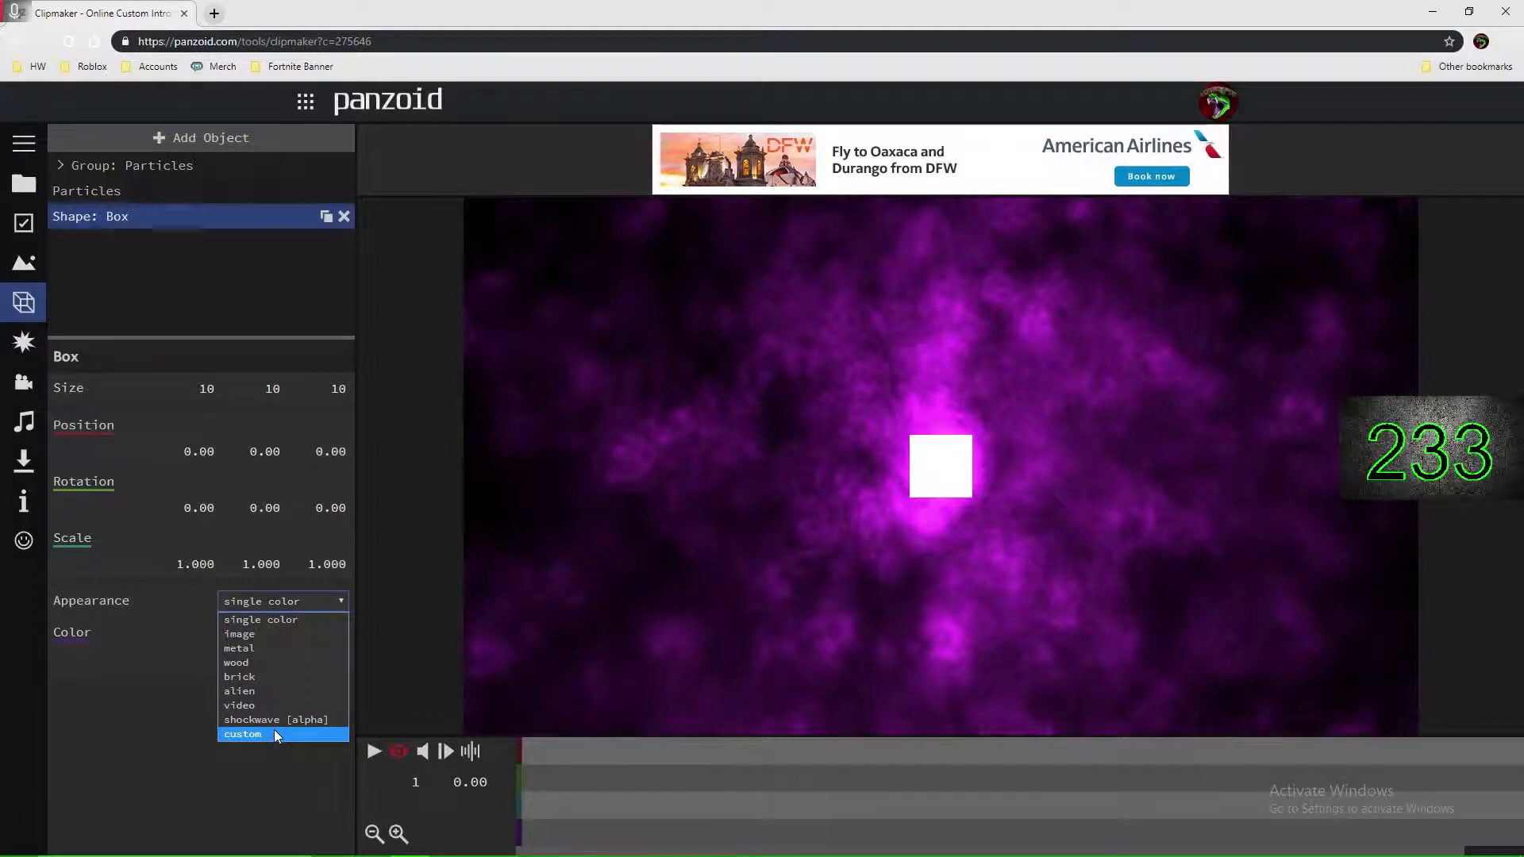
pyautogui.click(264, 634)
pyautogui.click(326, 632)
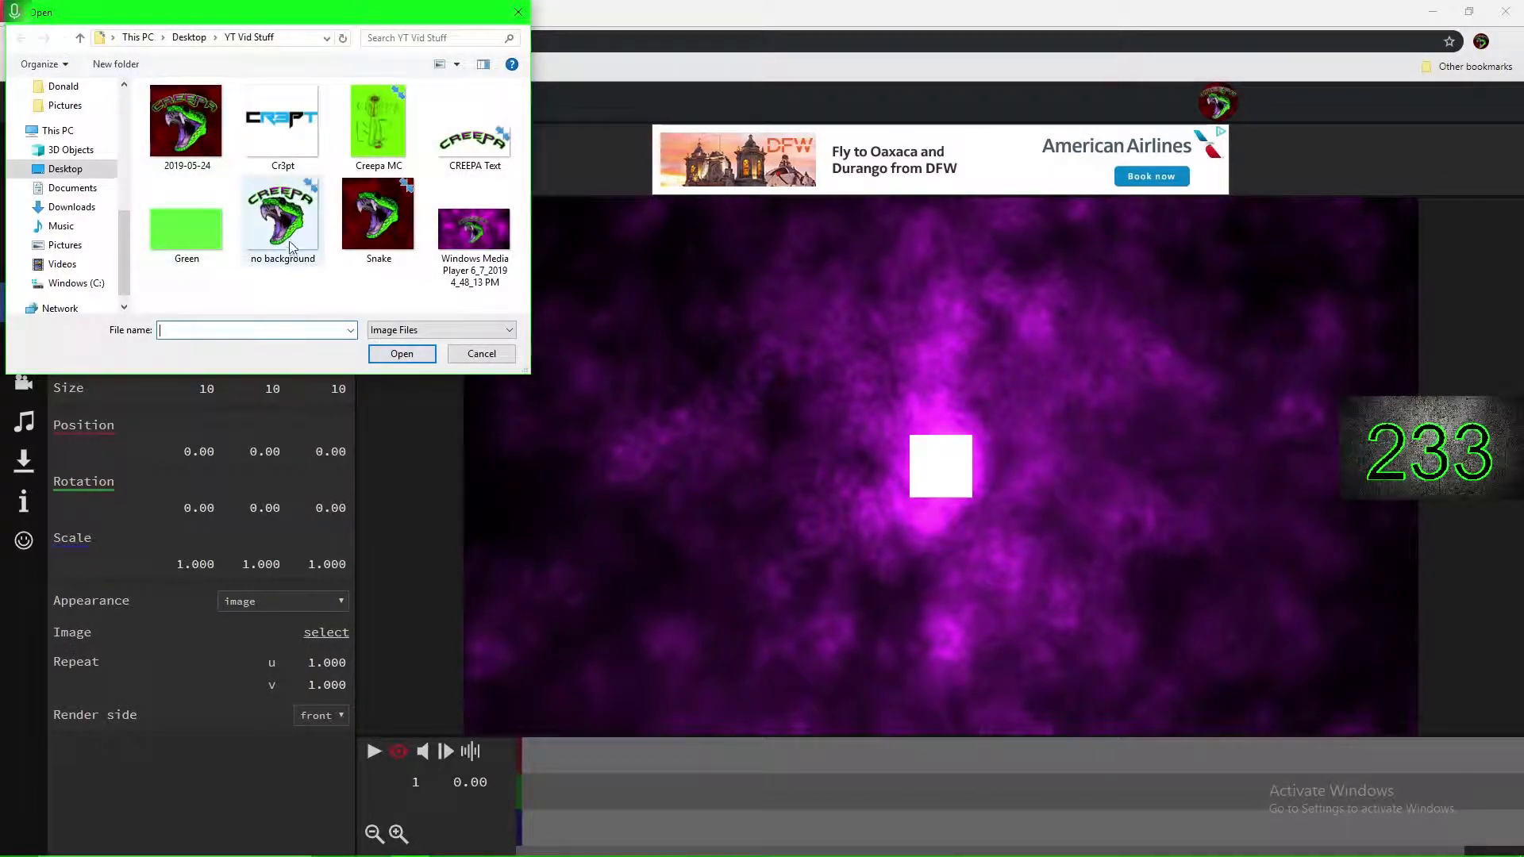
pyautogui.doubleClick(284, 229)
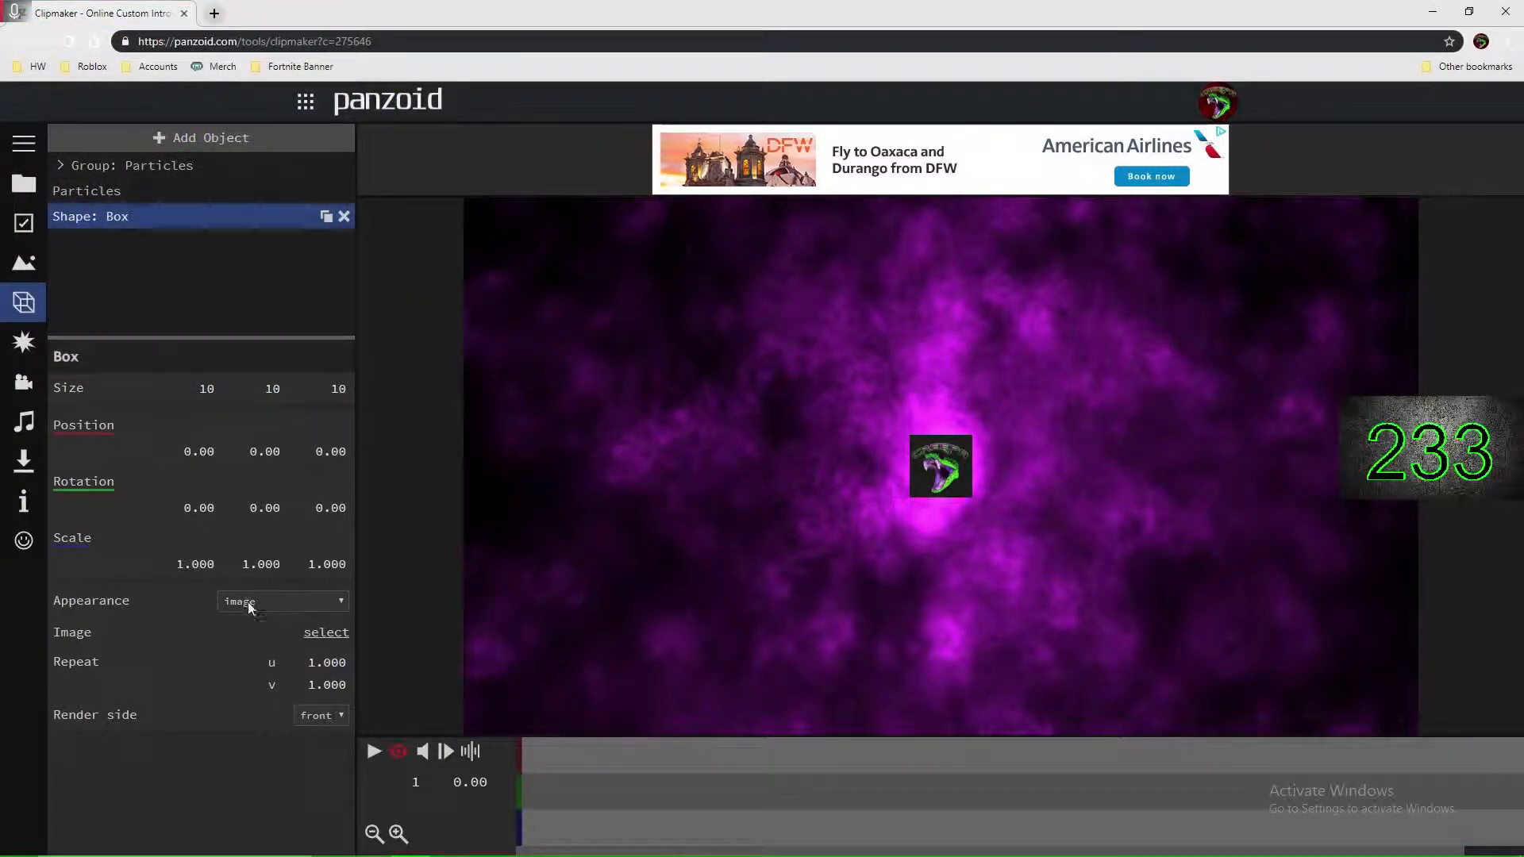
# Step: Raise the box's third scale value to 5.111 and third size value to 27, with both sides rendered
pyautogui.click(301, 600)
pyautogui.click(302, 600)
pyautogui.moveTo(327, 563); pyautogui.dragTo(1508, 532)
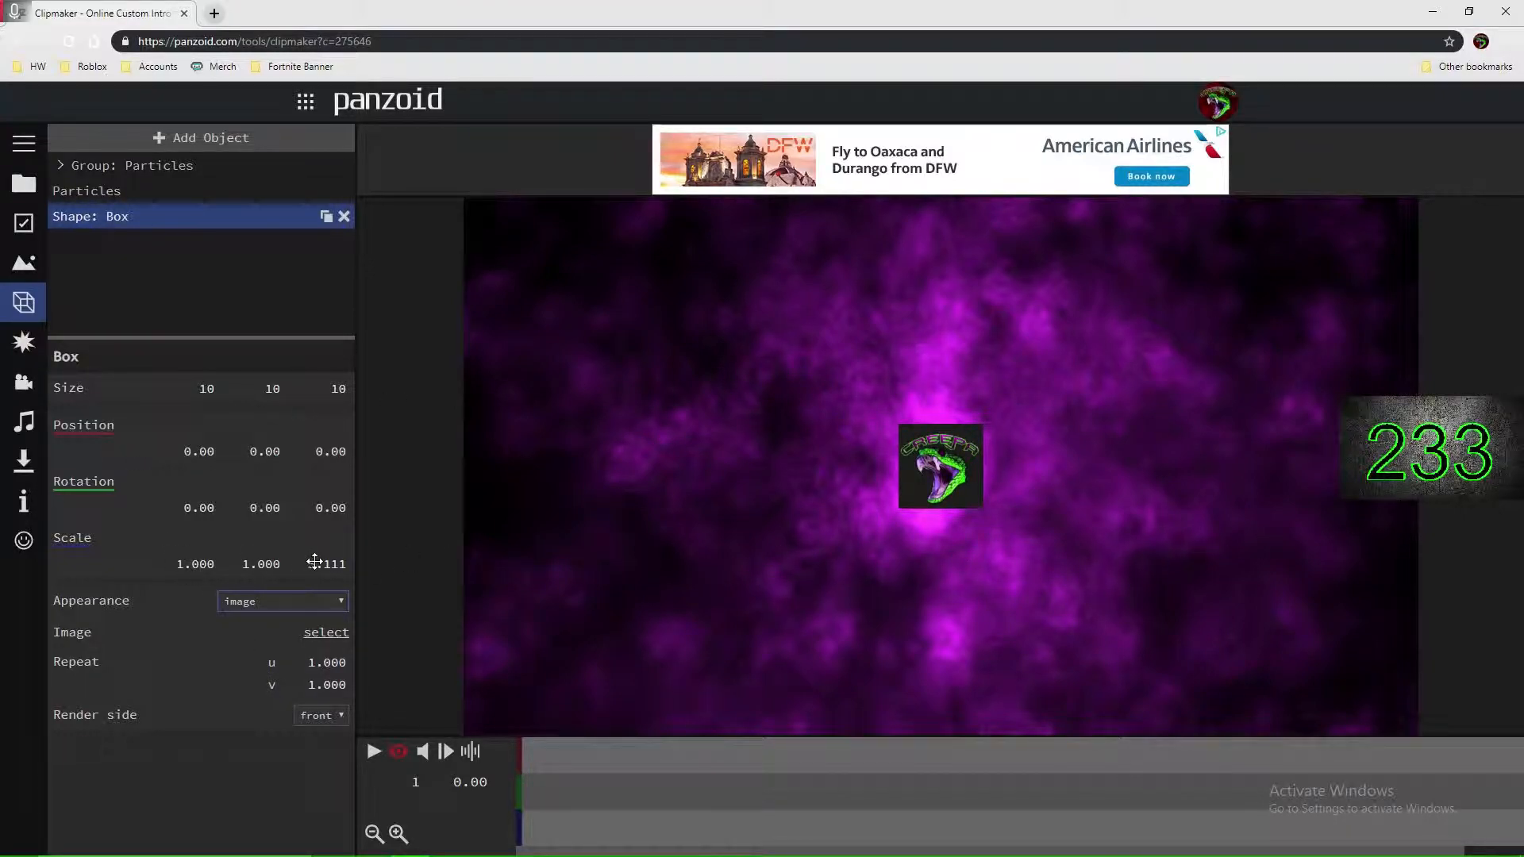
pyautogui.moveTo(333, 389); pyautogui.dragTo(469, 395)
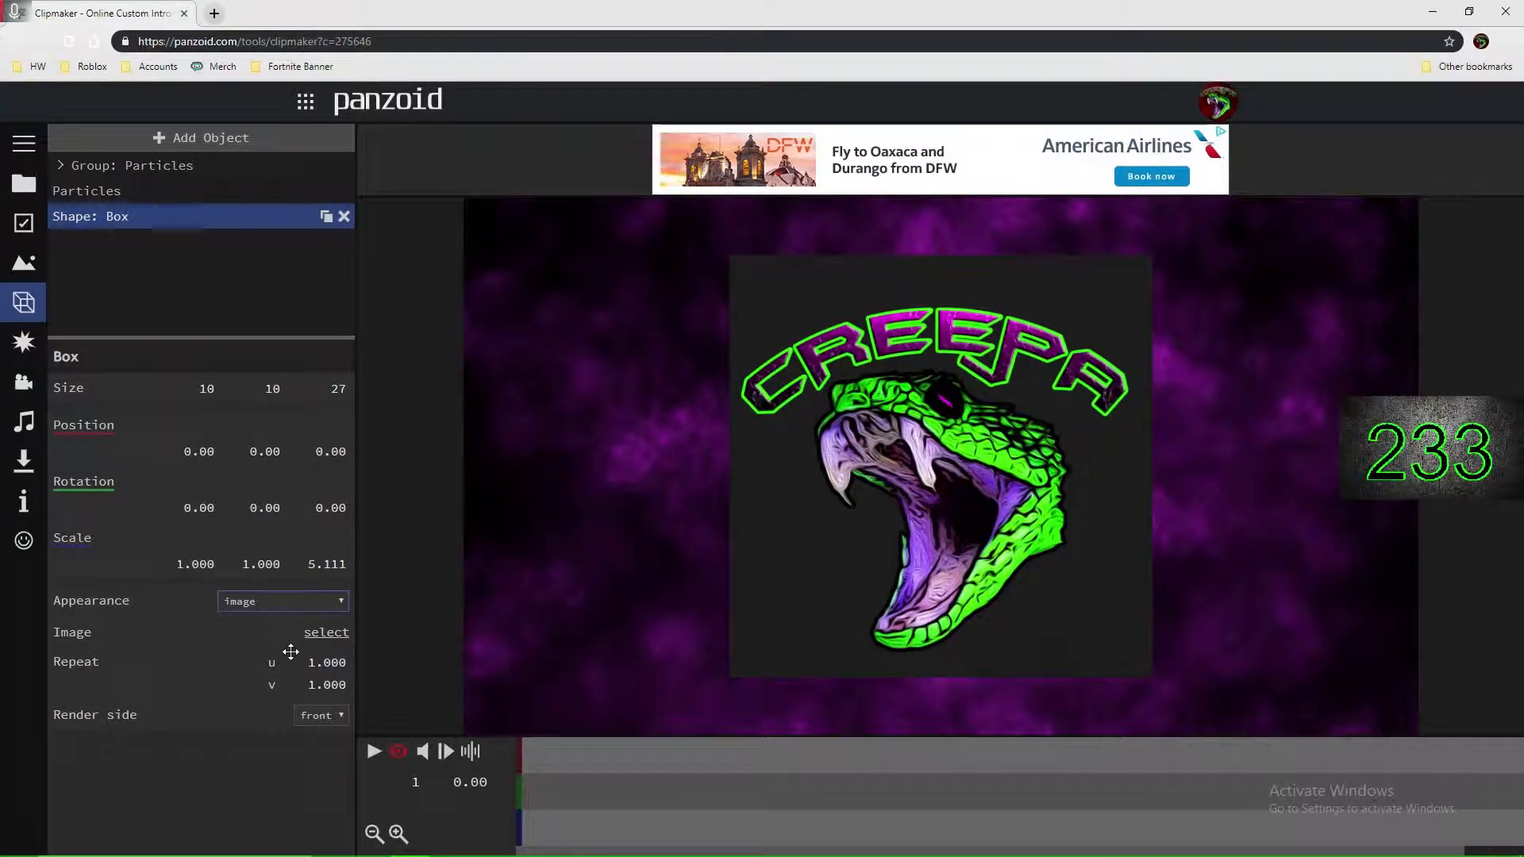
pyautogui.click(326, 724)
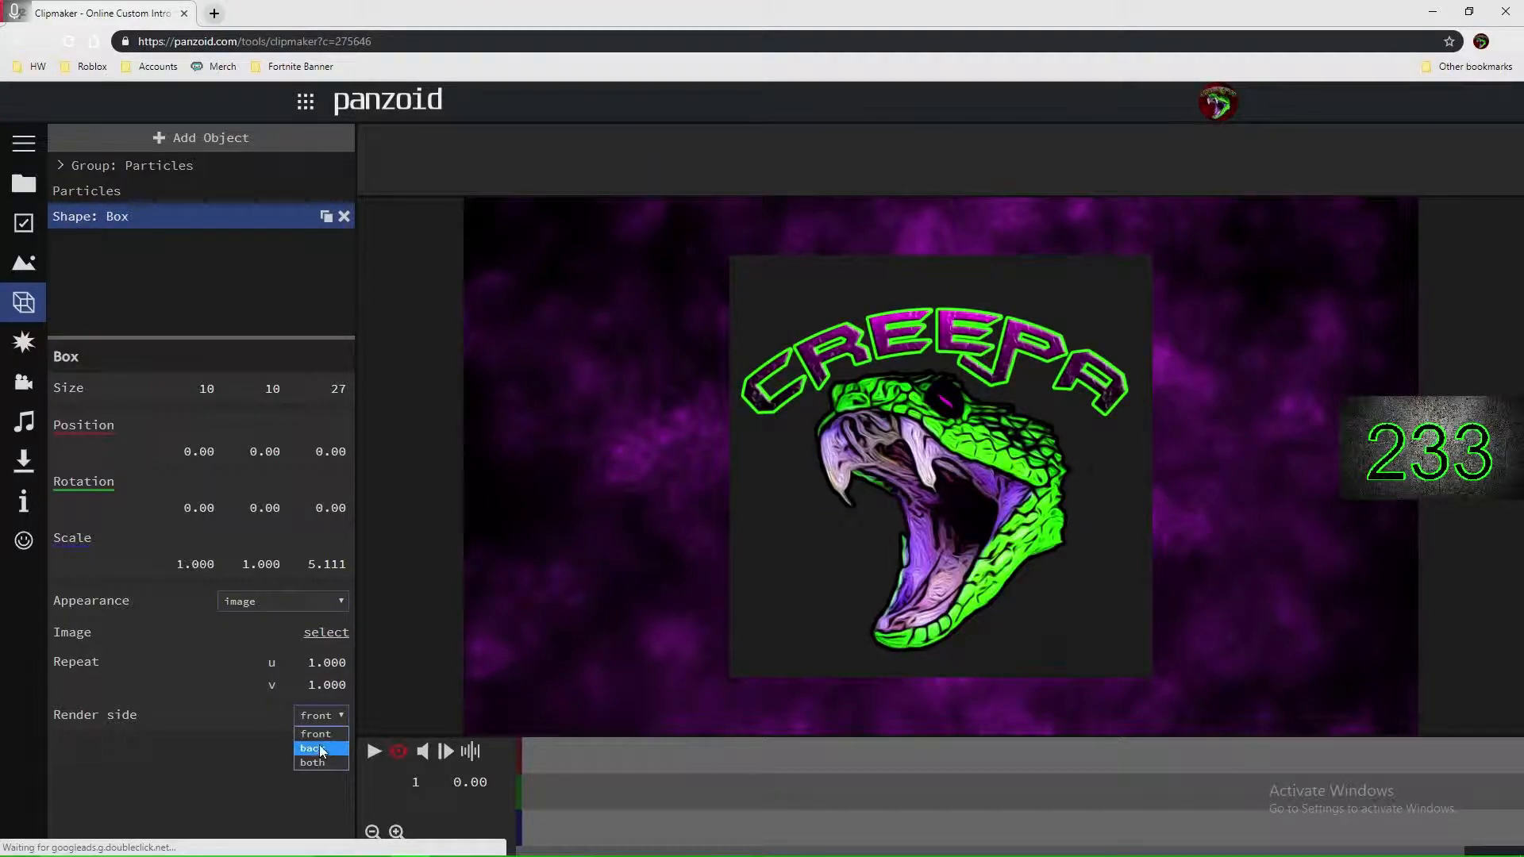
pyautogui.click(314, 760)
# Step: Switch the box's appearance to custom and load the "no background" picture as its texture
pyautogui.click(277, 604)
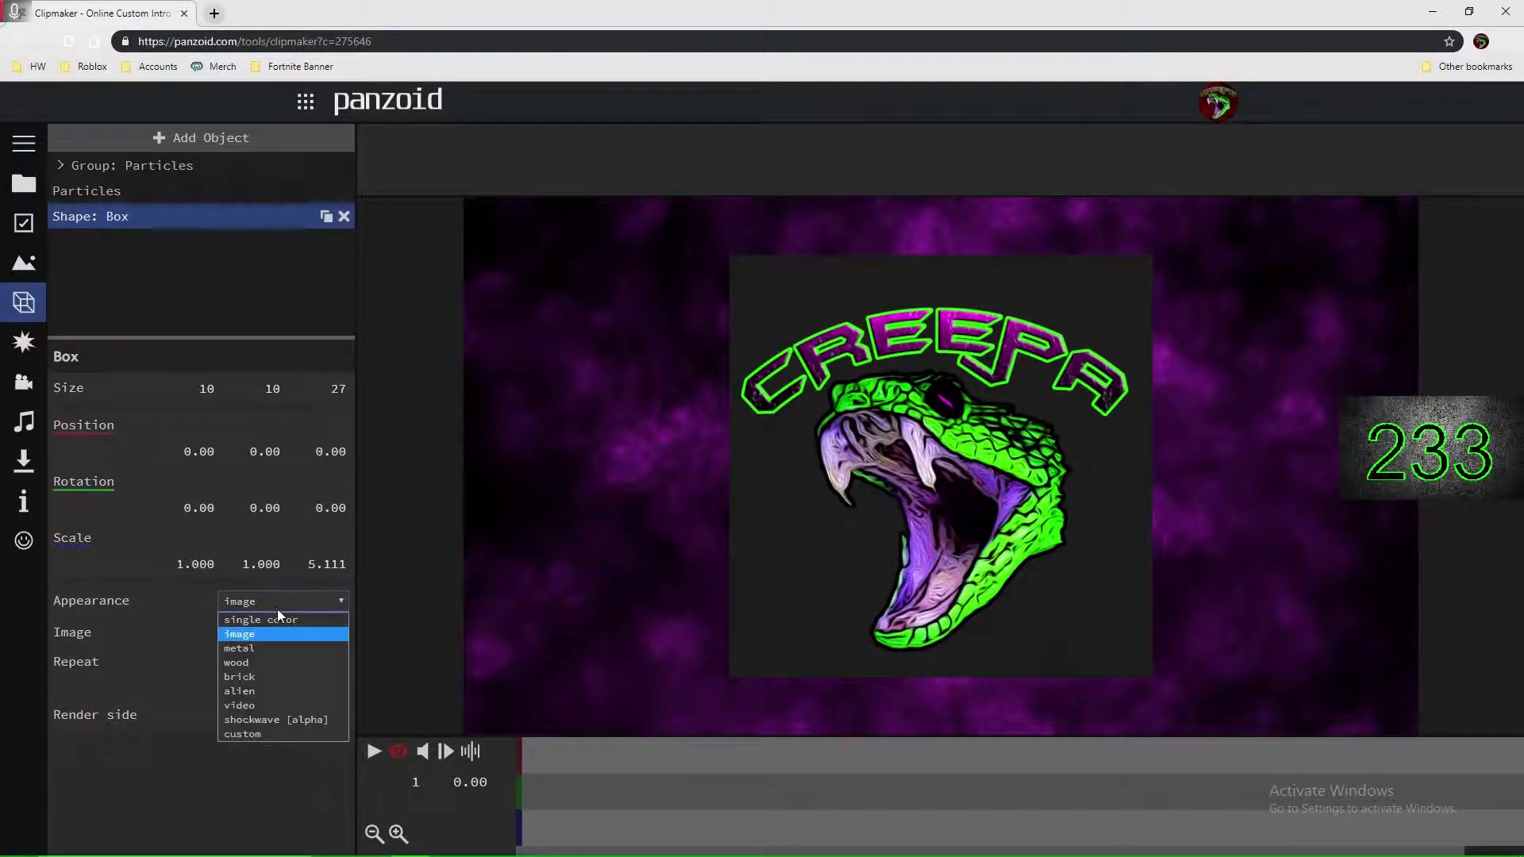
pyautogui.click(269, 735)
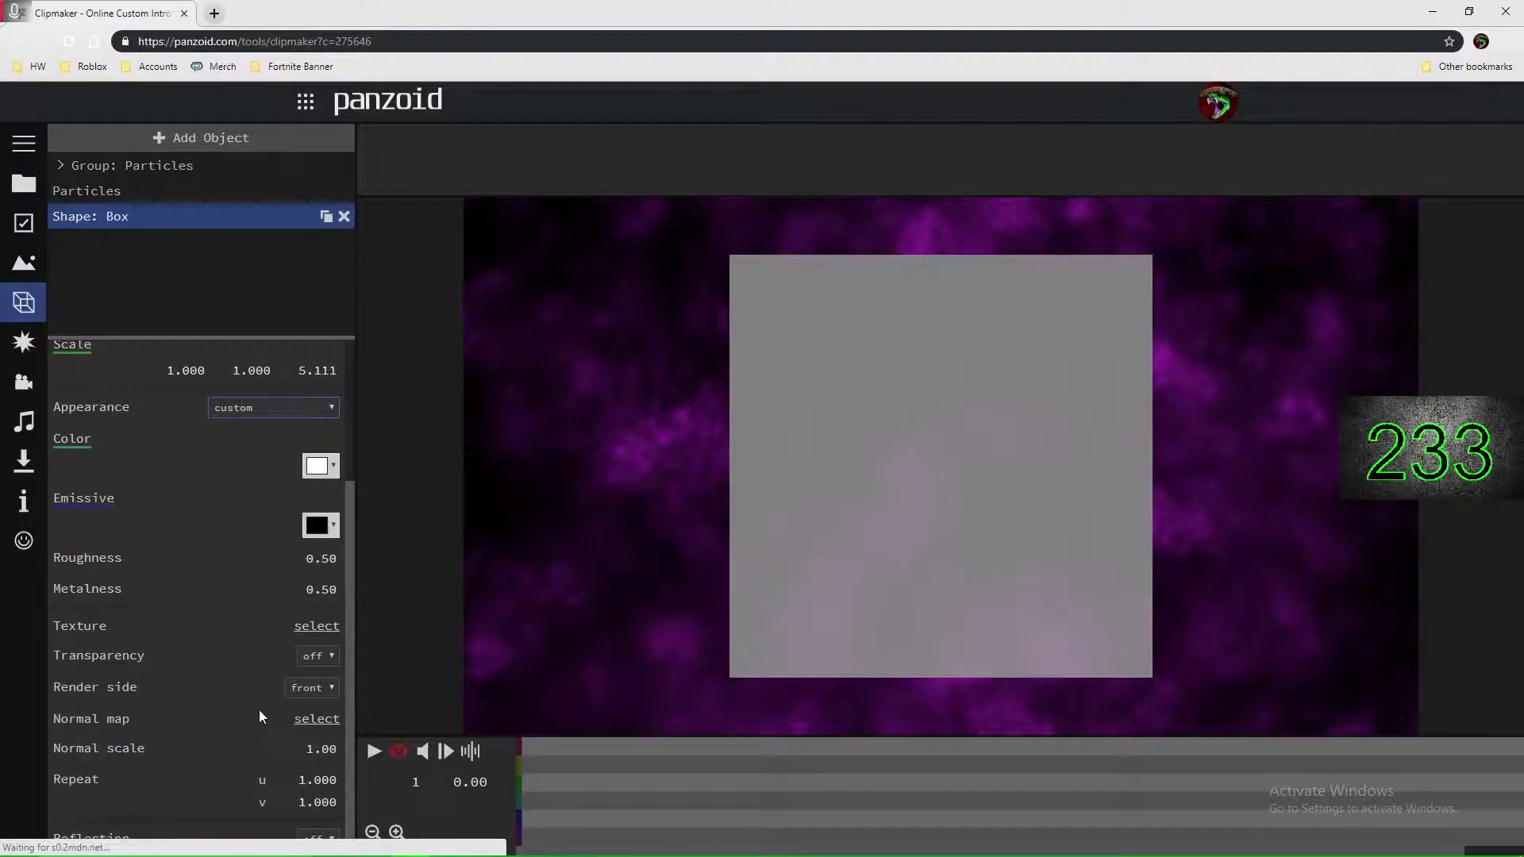
pyautogui.click(317, 626)
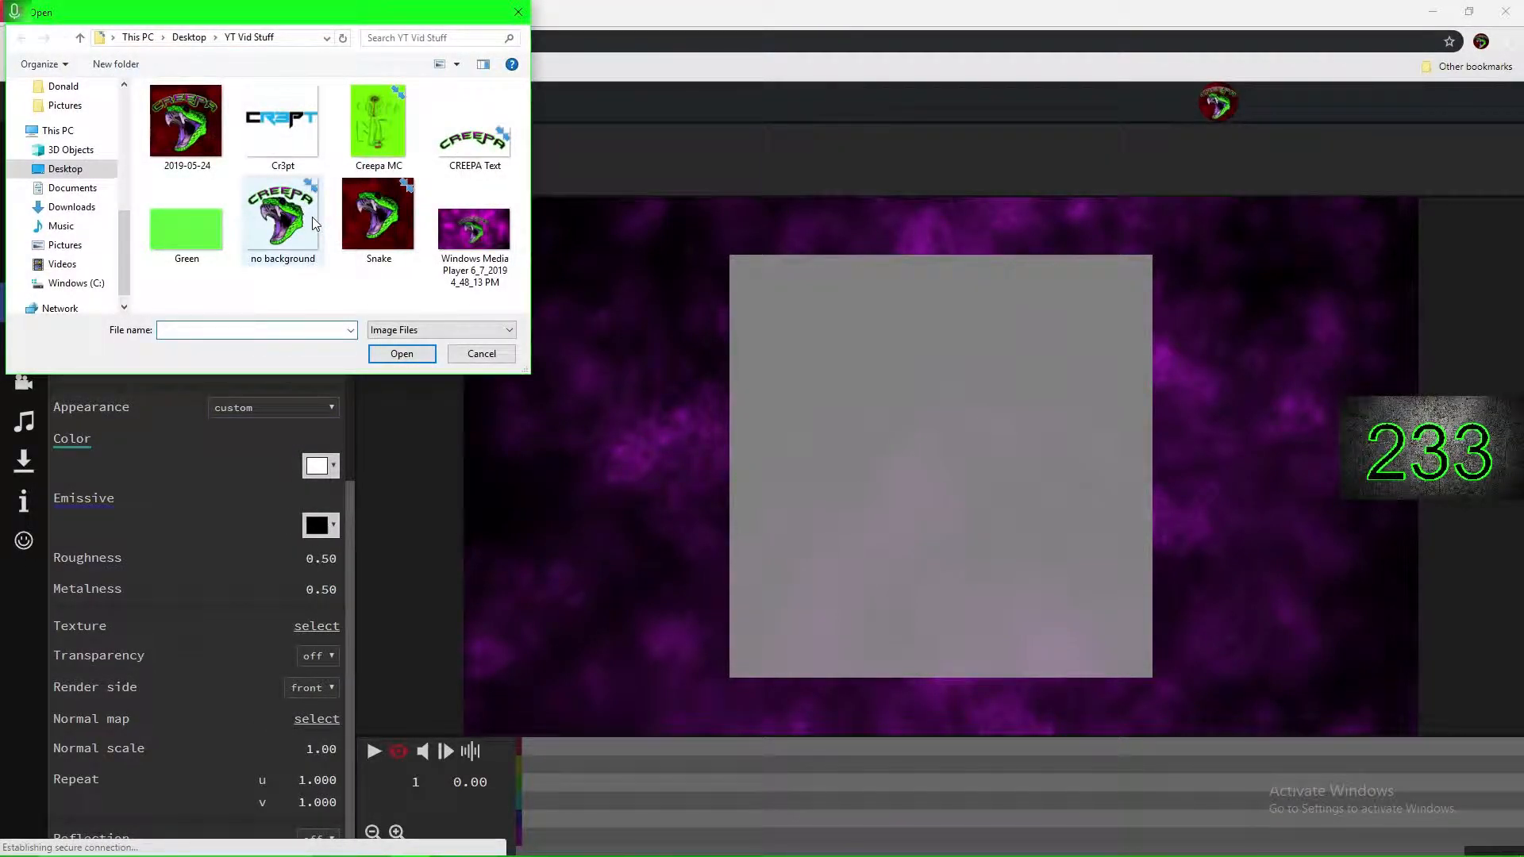
pyautogui.click(312, 216)
pyautogui.click(401, 354)
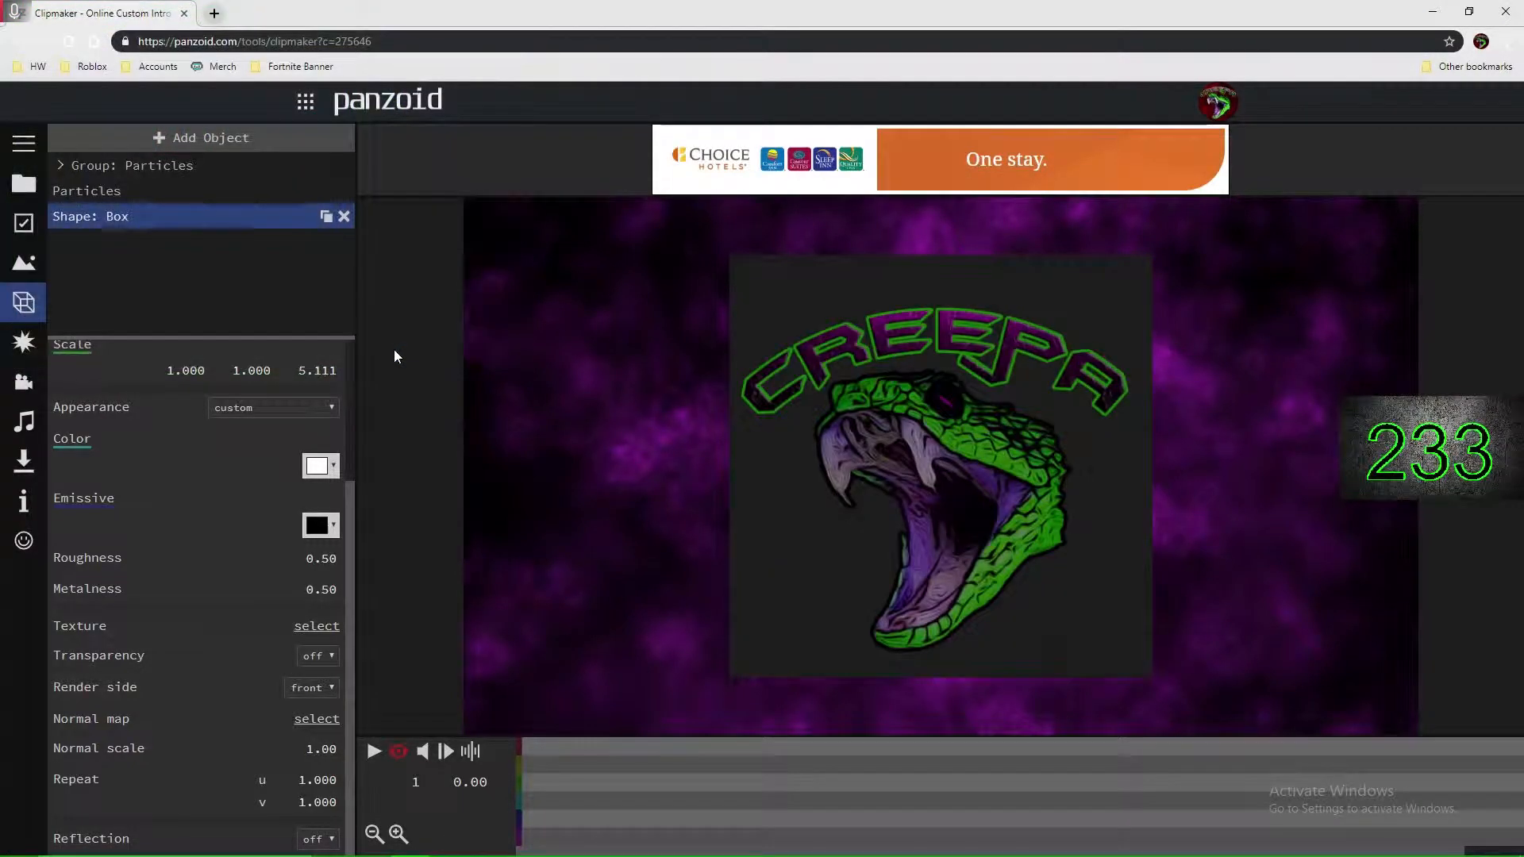
# Step: Try 0.001 for the box's third and second scale values
pyautogui.scroll(3, 220, 616)
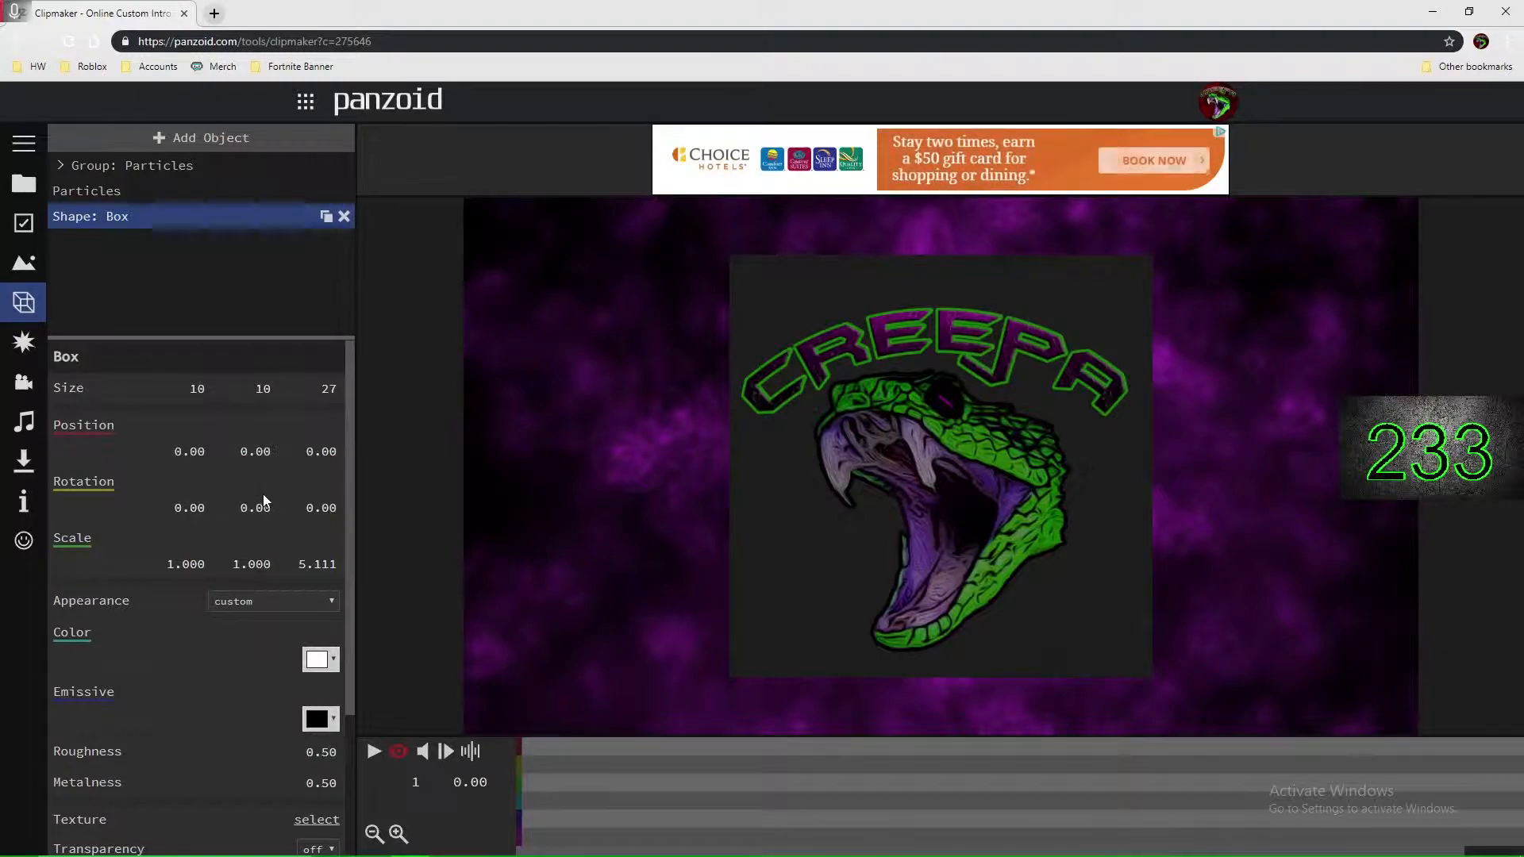
pyautogui.click(303, 563)
pyautogui.write('0.001')
pyautogui.press('Return')
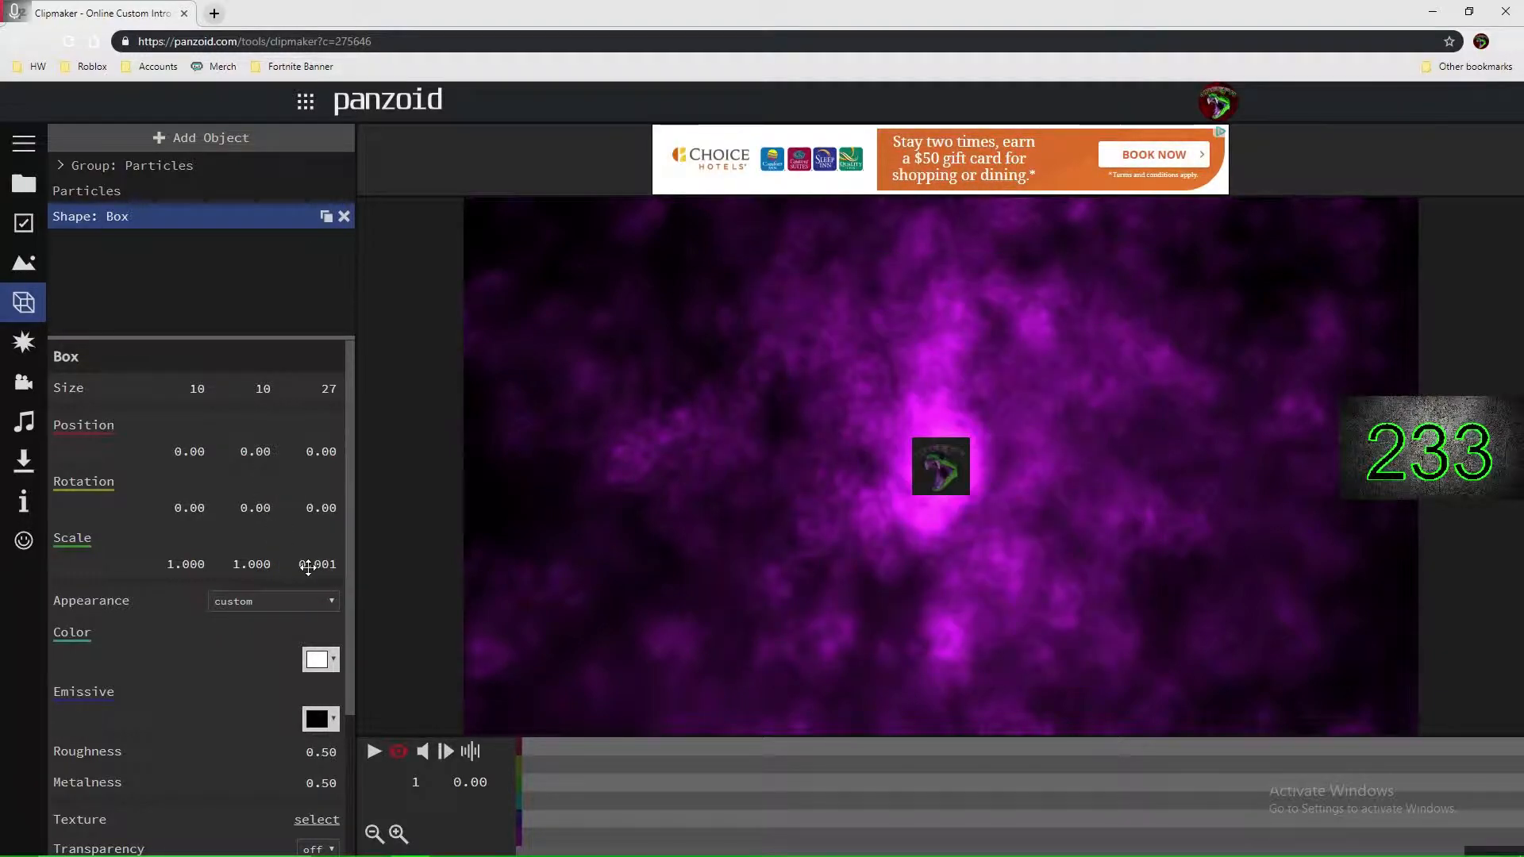
pyautogui.click(232, 563)
pyautogui.write('0.001')
pyautogui.press('Return')
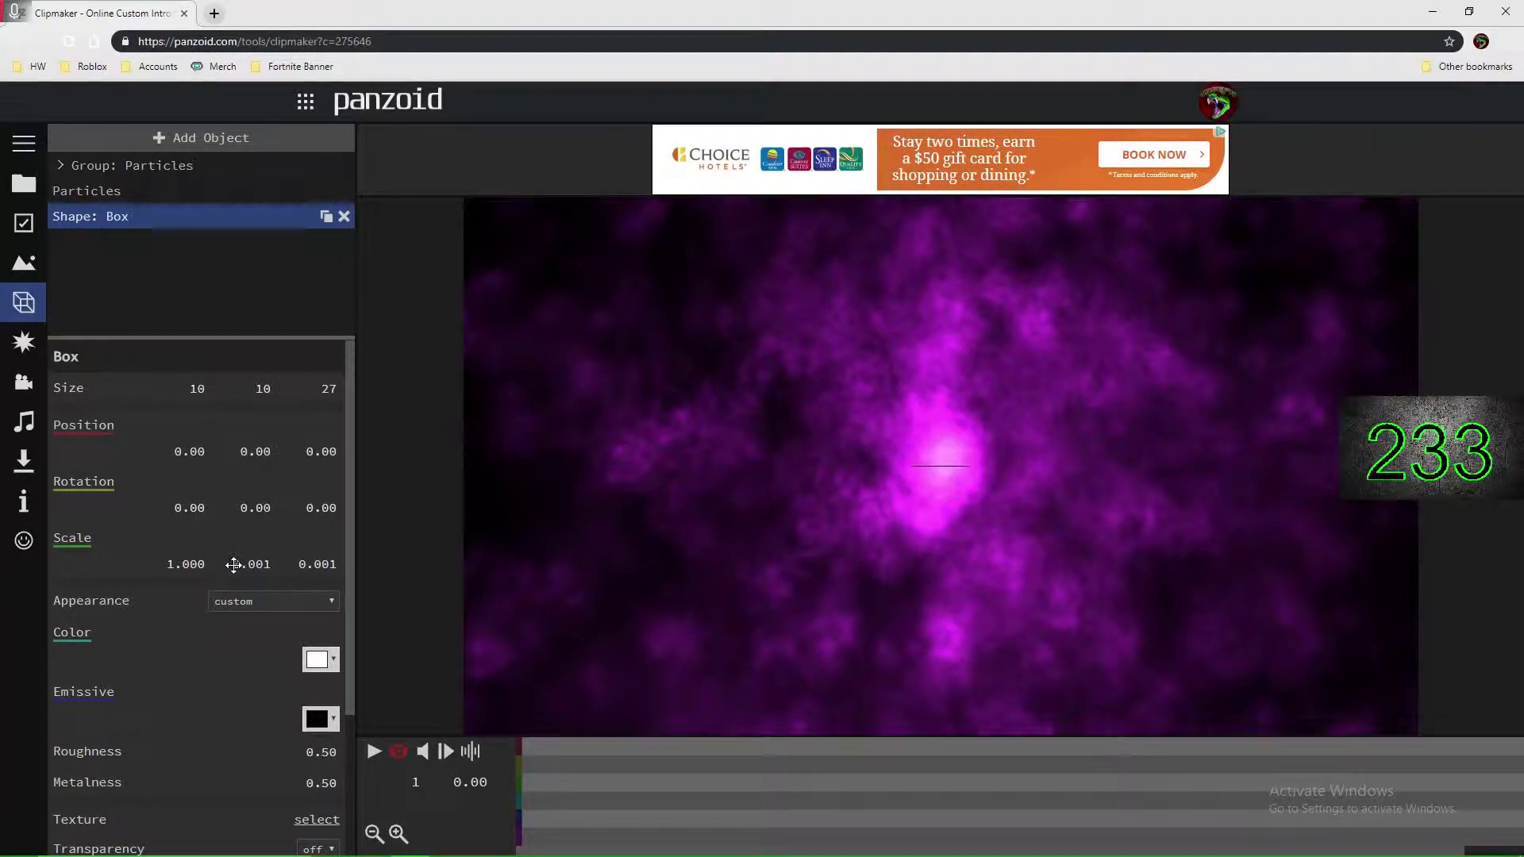
# Step: Set the box's second and third scale values to 1 and its third size value to 135
pyautogui.click(235, 564)
pyautogui.write('1')
pyautogui.press('Return')
pyautogui.click(308, 565)
pyautogui.write('1')
pyautogui.press('Return')
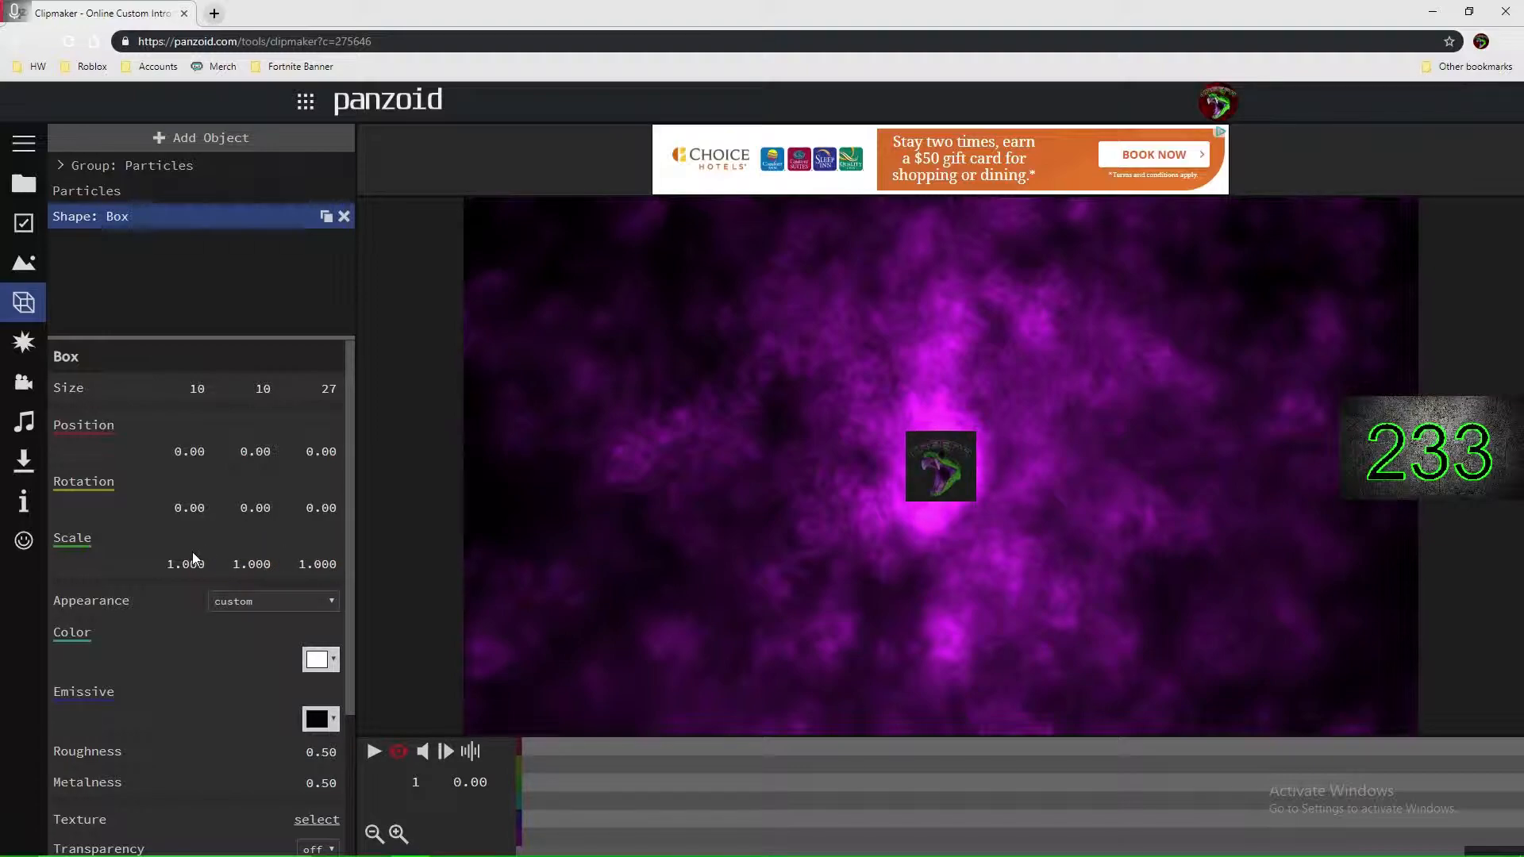
pyautogui.moveTo(323, 386); pyautogui.dragTo(1238, 438)
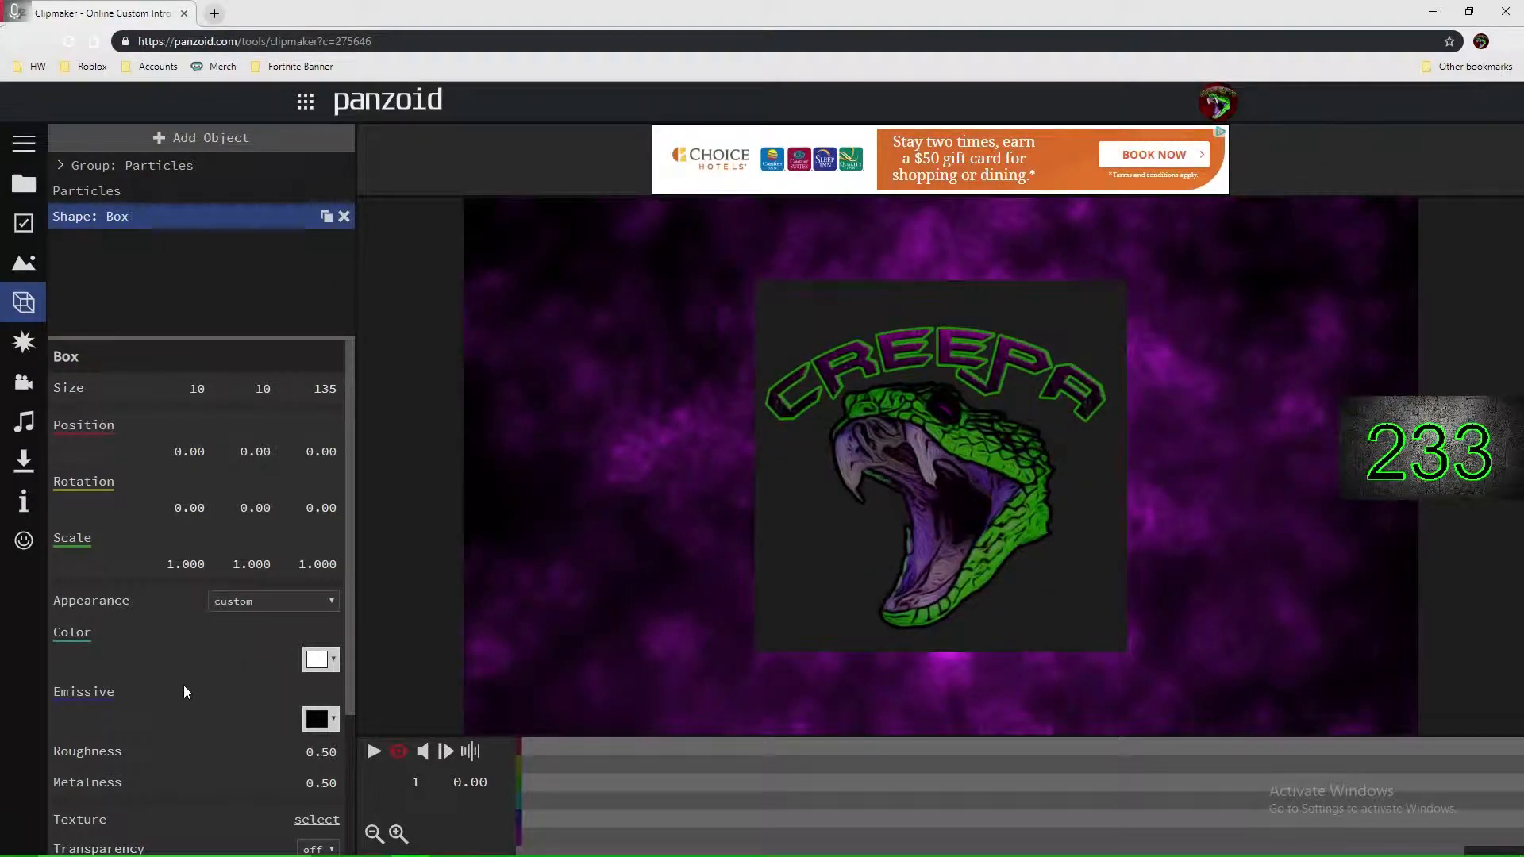
# Step: Lower the box material's metalness and roughness to 0
pyautogui.scroll(-2, 184, 684)
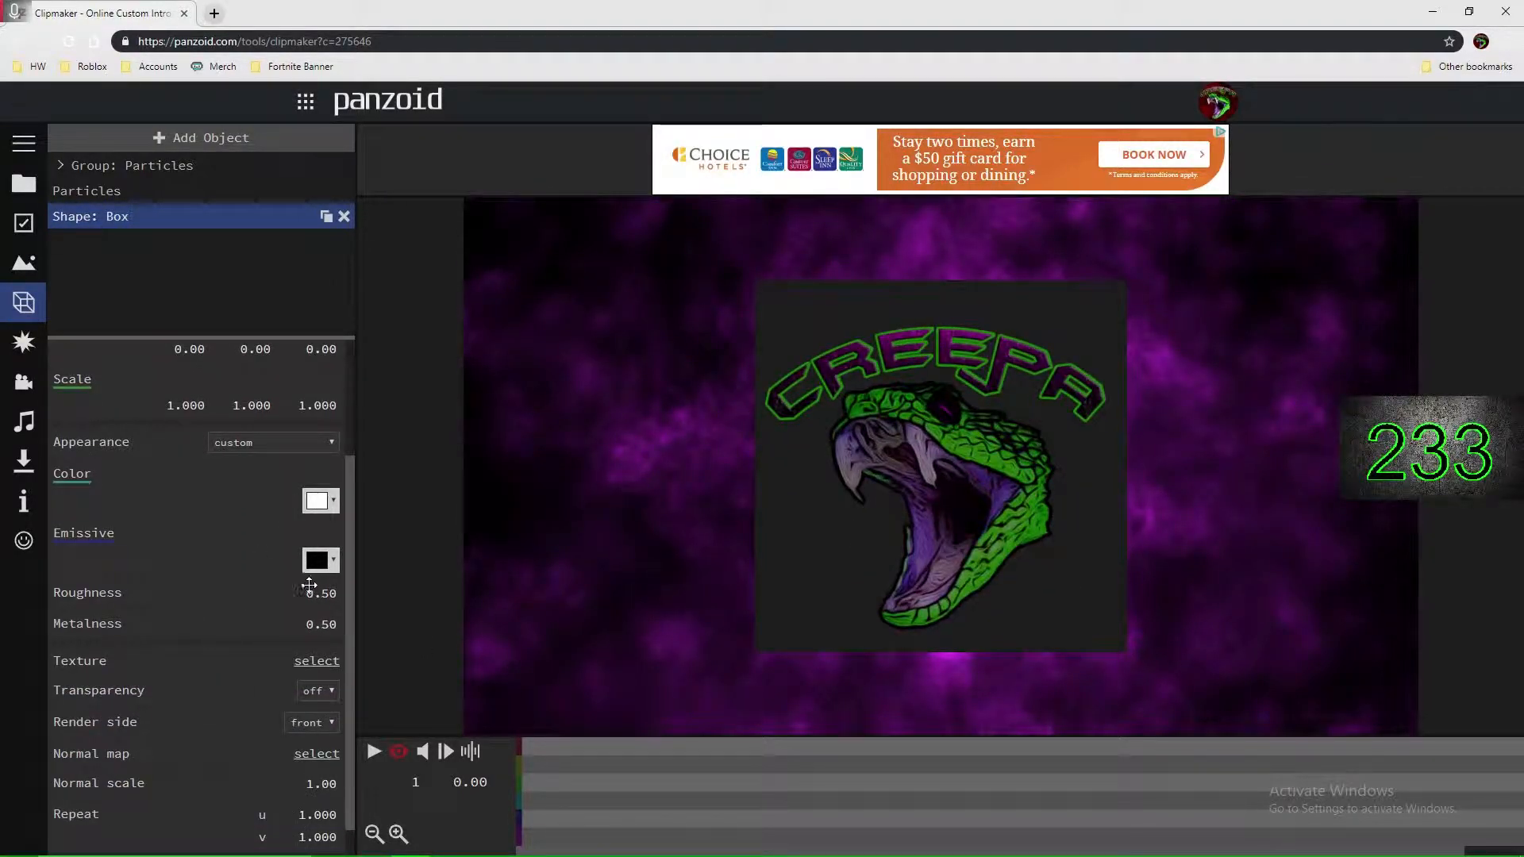
pyautogui.moveTo(319, 622); pyautogui.dragTo(565, 592)
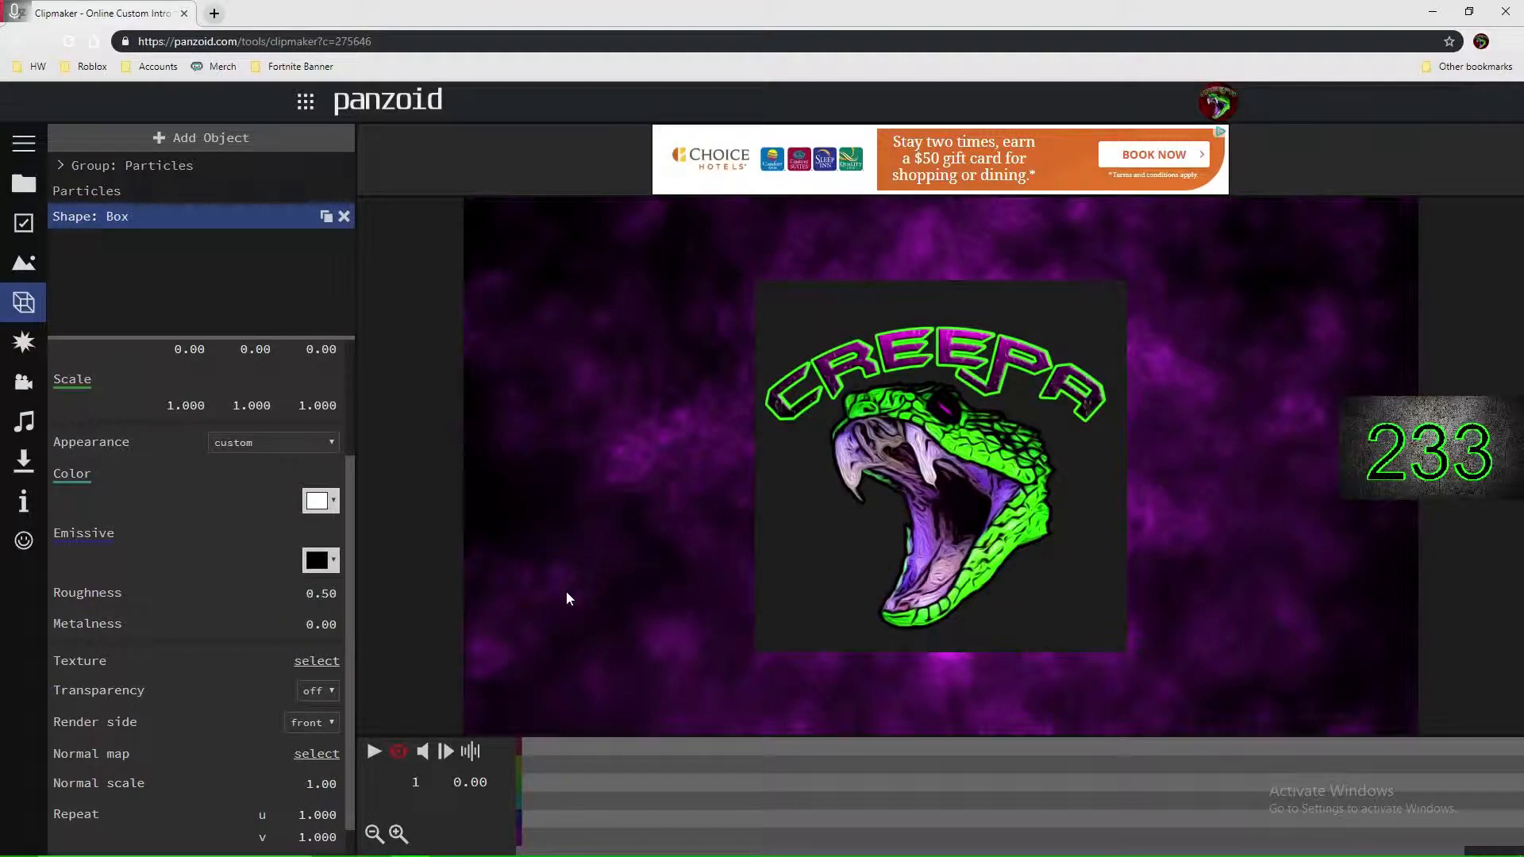
pyautogui.click(321, 599)
pyautogui.write('0')
pyautogui.click(553, 591)
# Step: Turn on transparency for the box so the logo's background drops out
pyautogui.click(316, 692)
pyautogui.click(312, 724)
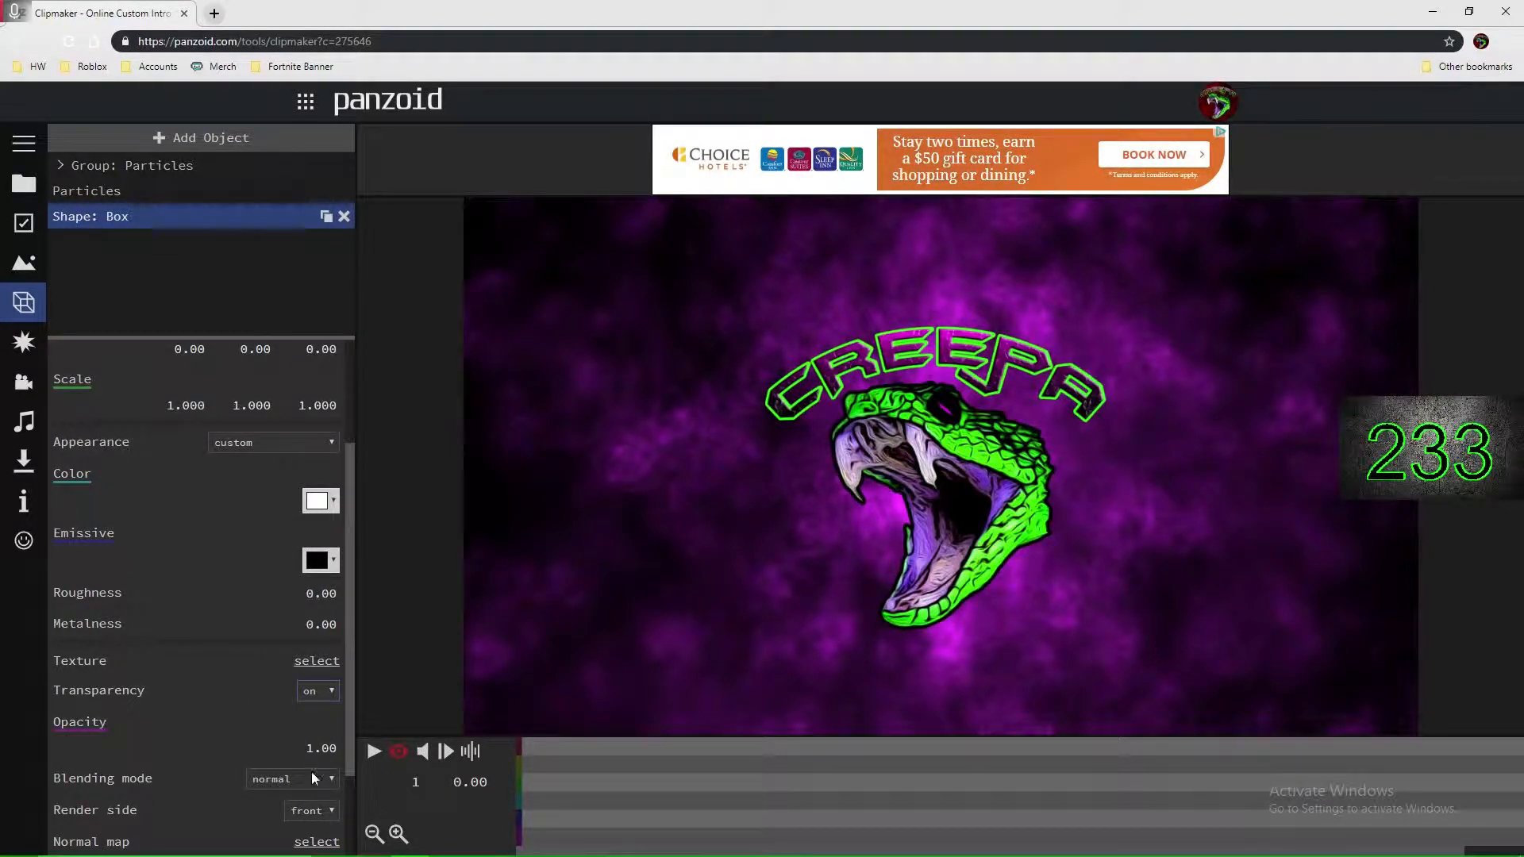
pyautogui.scroll(-2, 275, 698)
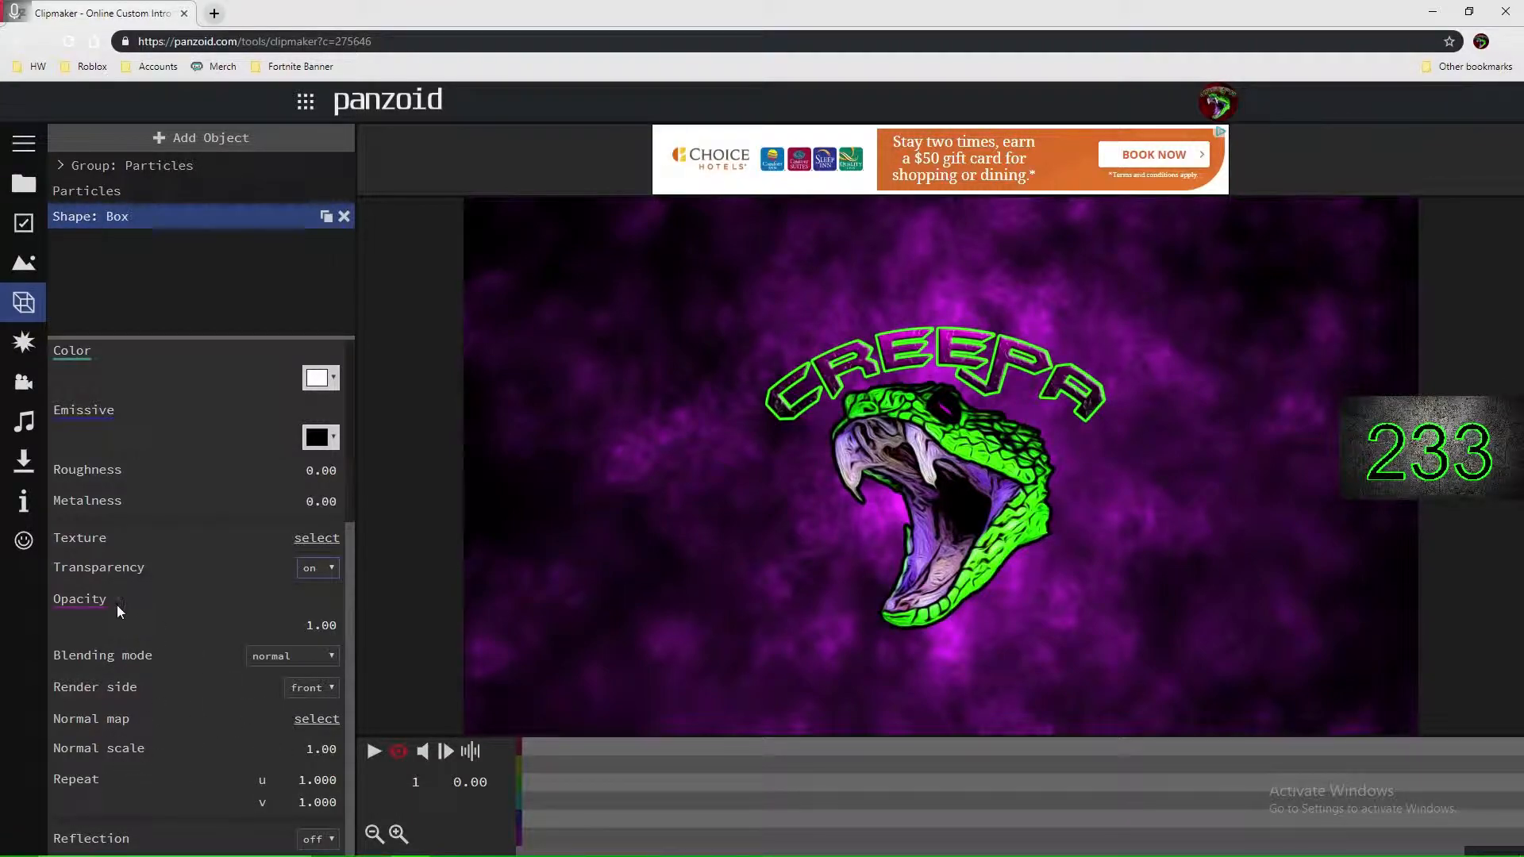
pyautogui.scroll(5, 204, 618)
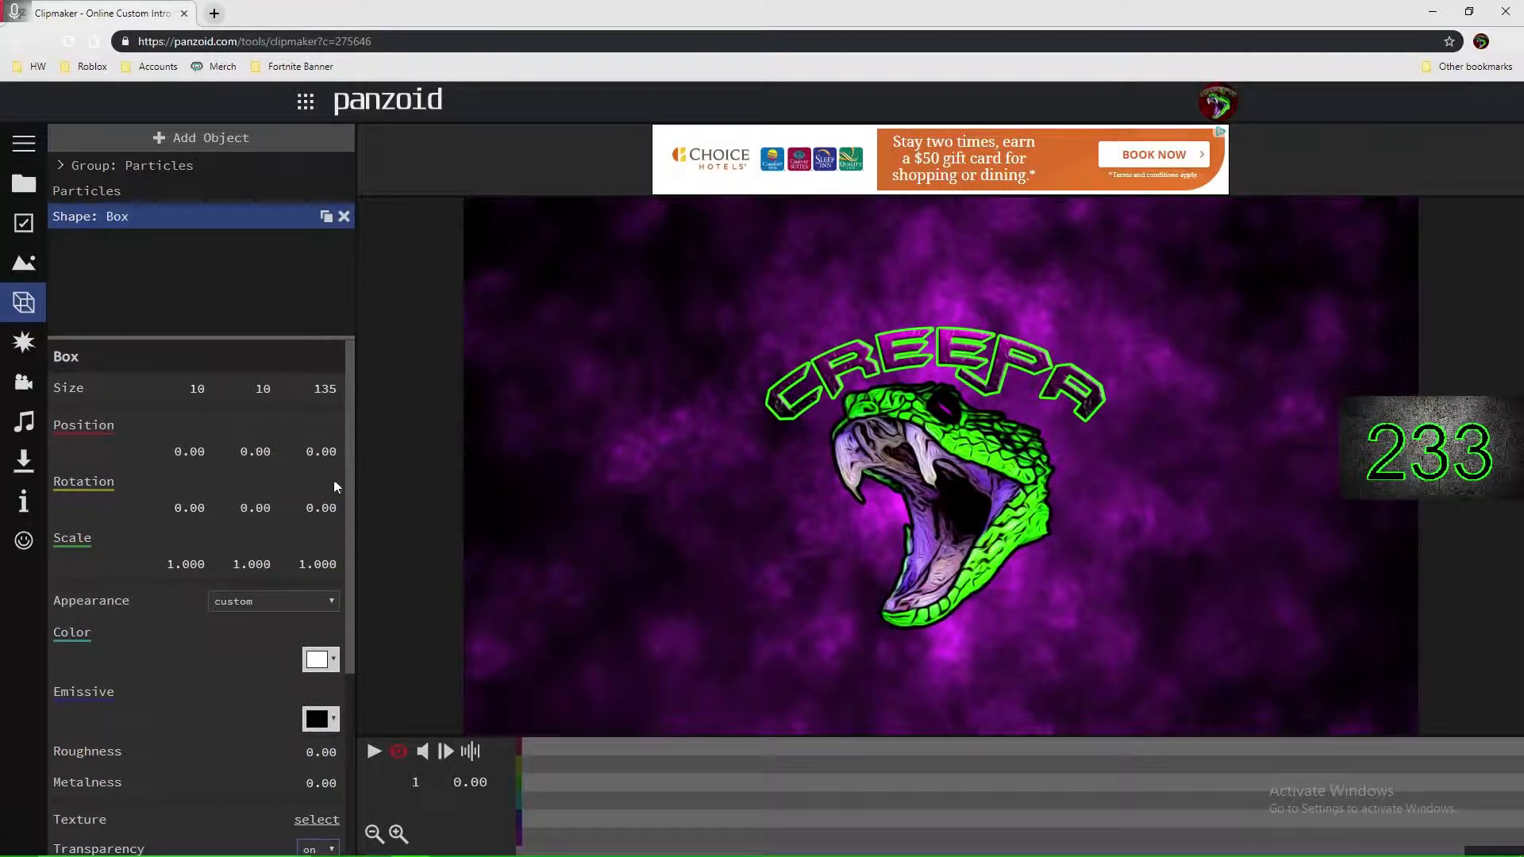
# Step: Load the Intro 1 2 file from the Music folder as the clip's audio track
pyautogui.click(20, 427)
pyautogui.click(306, 173)
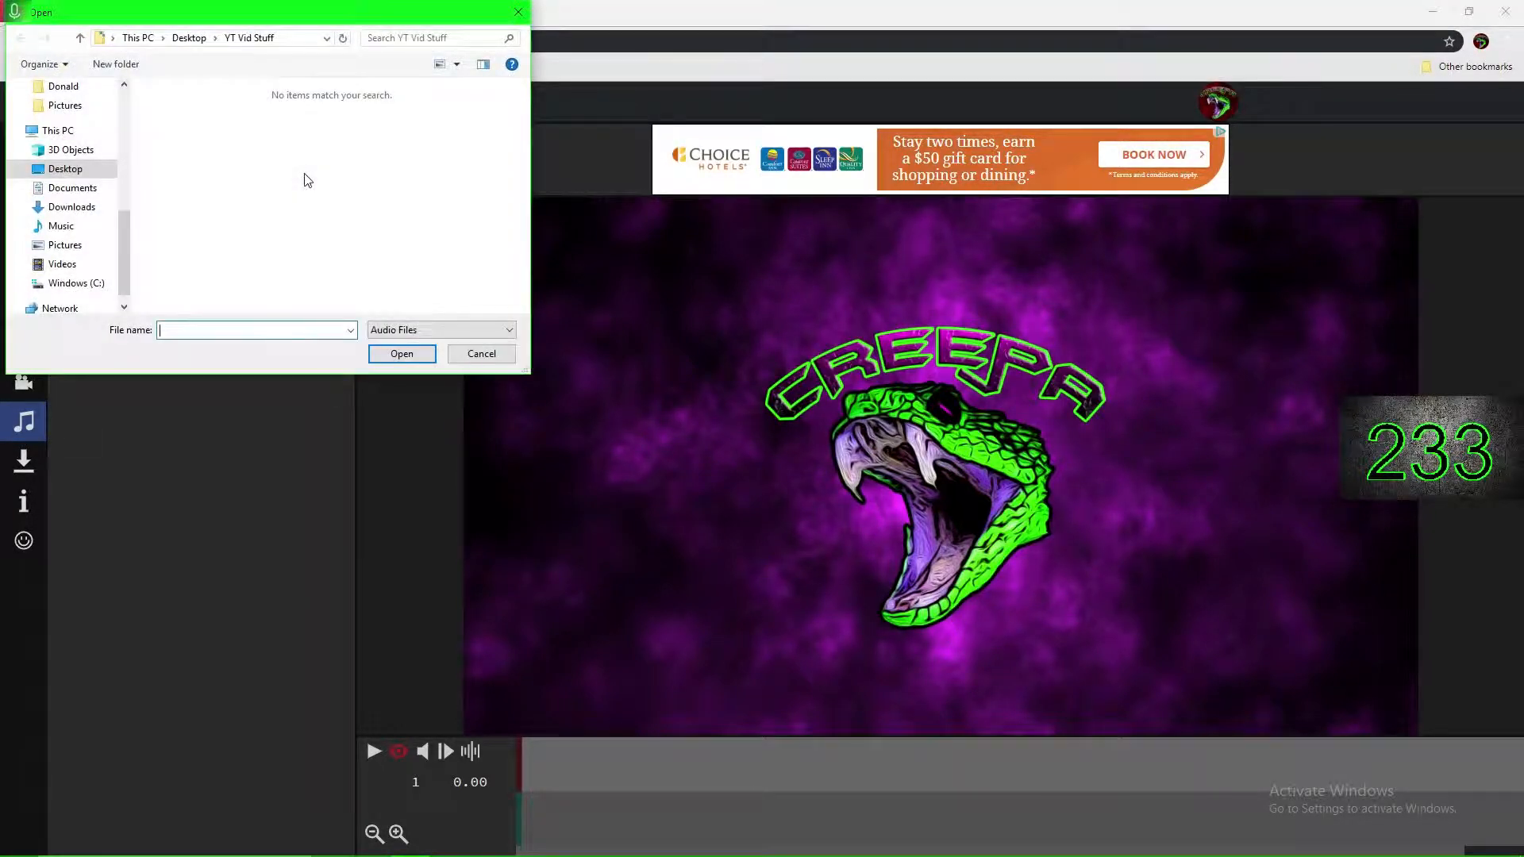
pyautogui.click(63, 264)
pyautogui.click(62, 226)
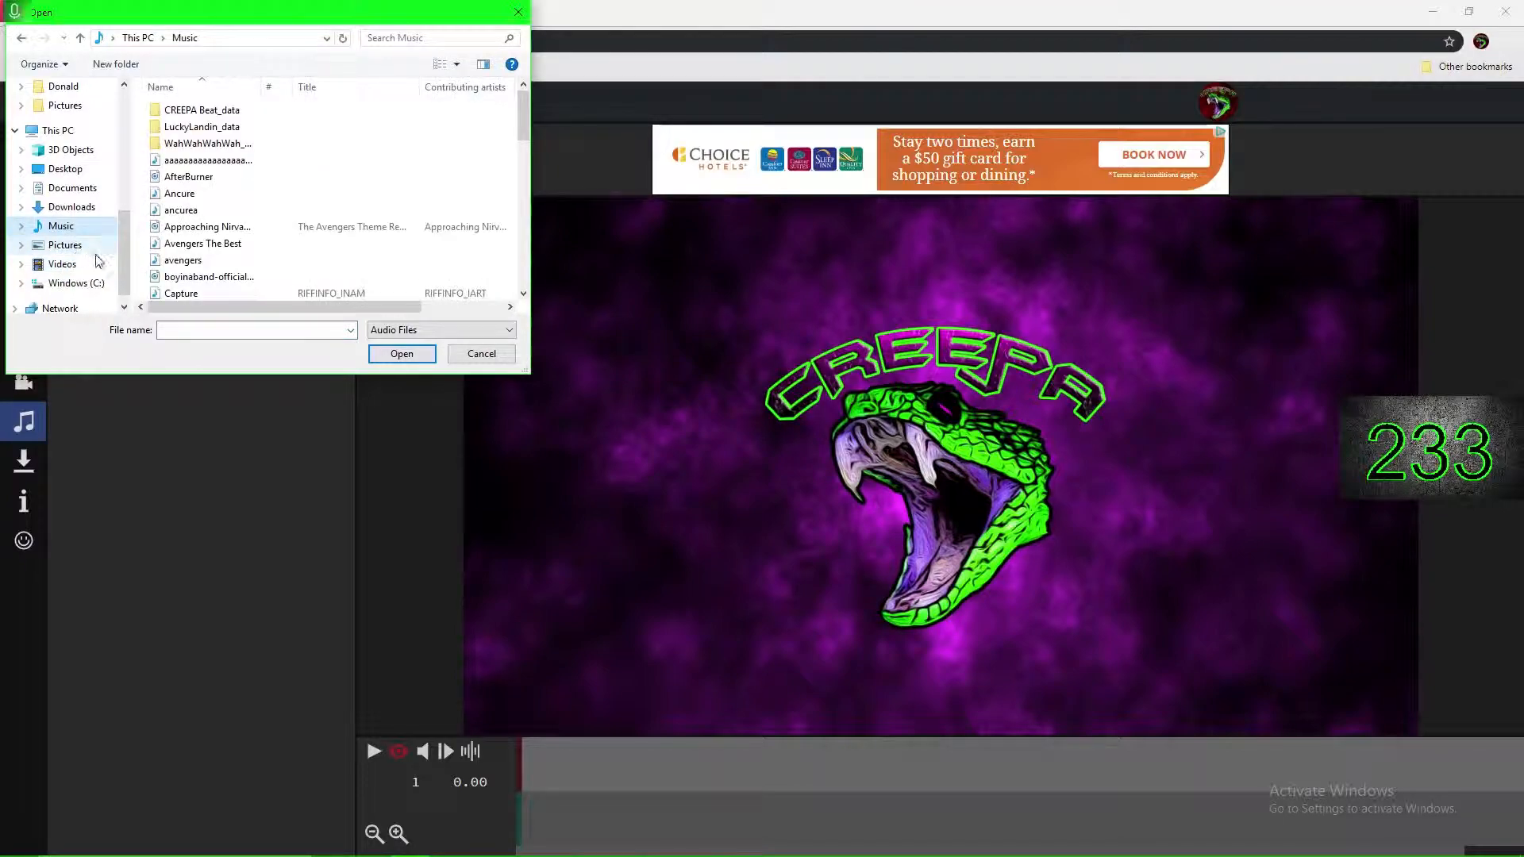
pyautogui.scroll(-2, 266, 245)
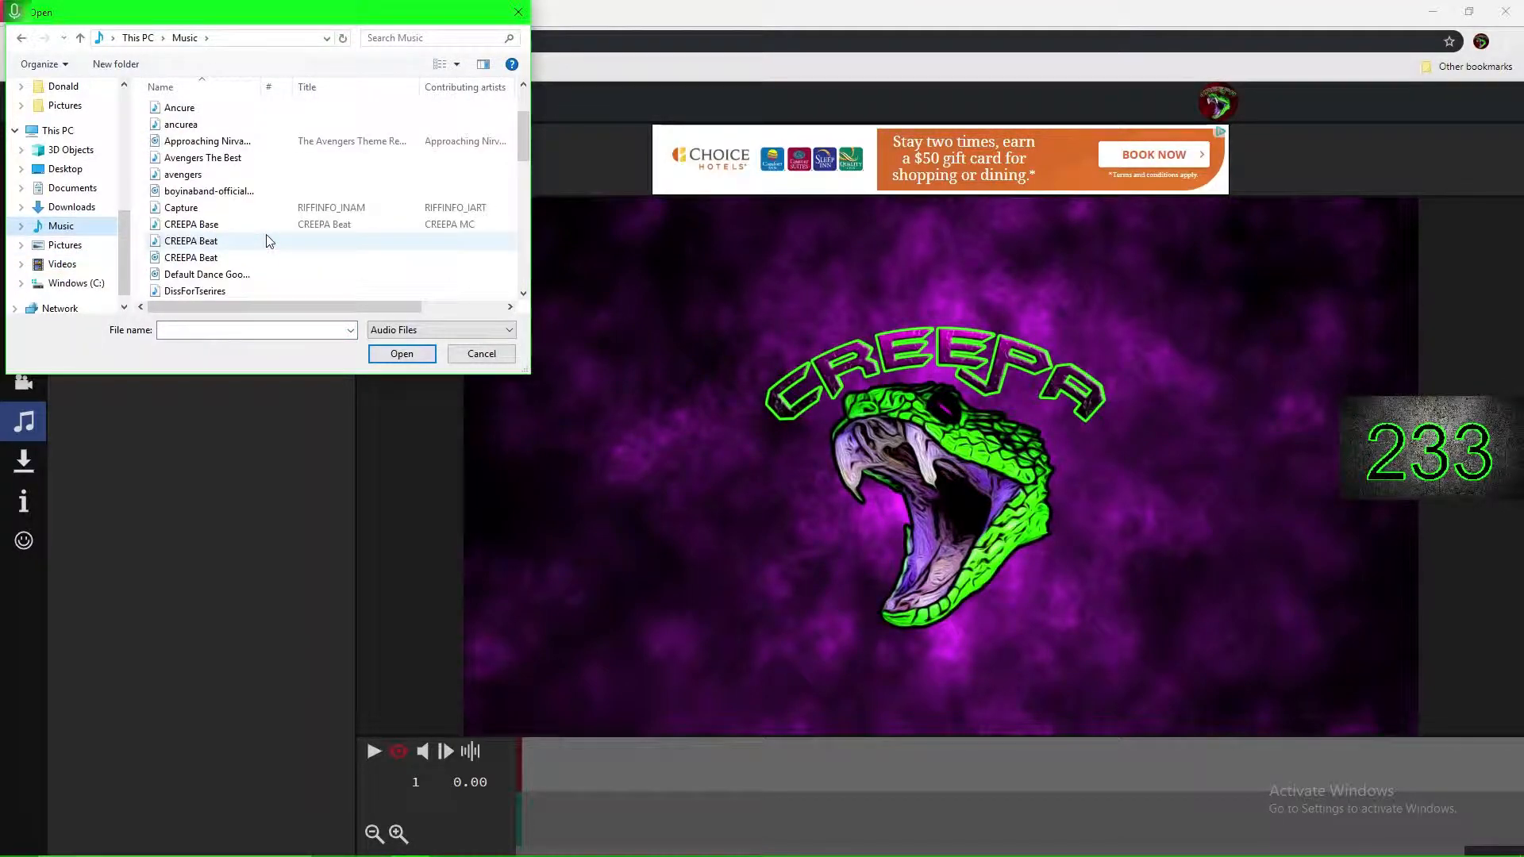
pyautogui.scroll(-2, 264, 191)
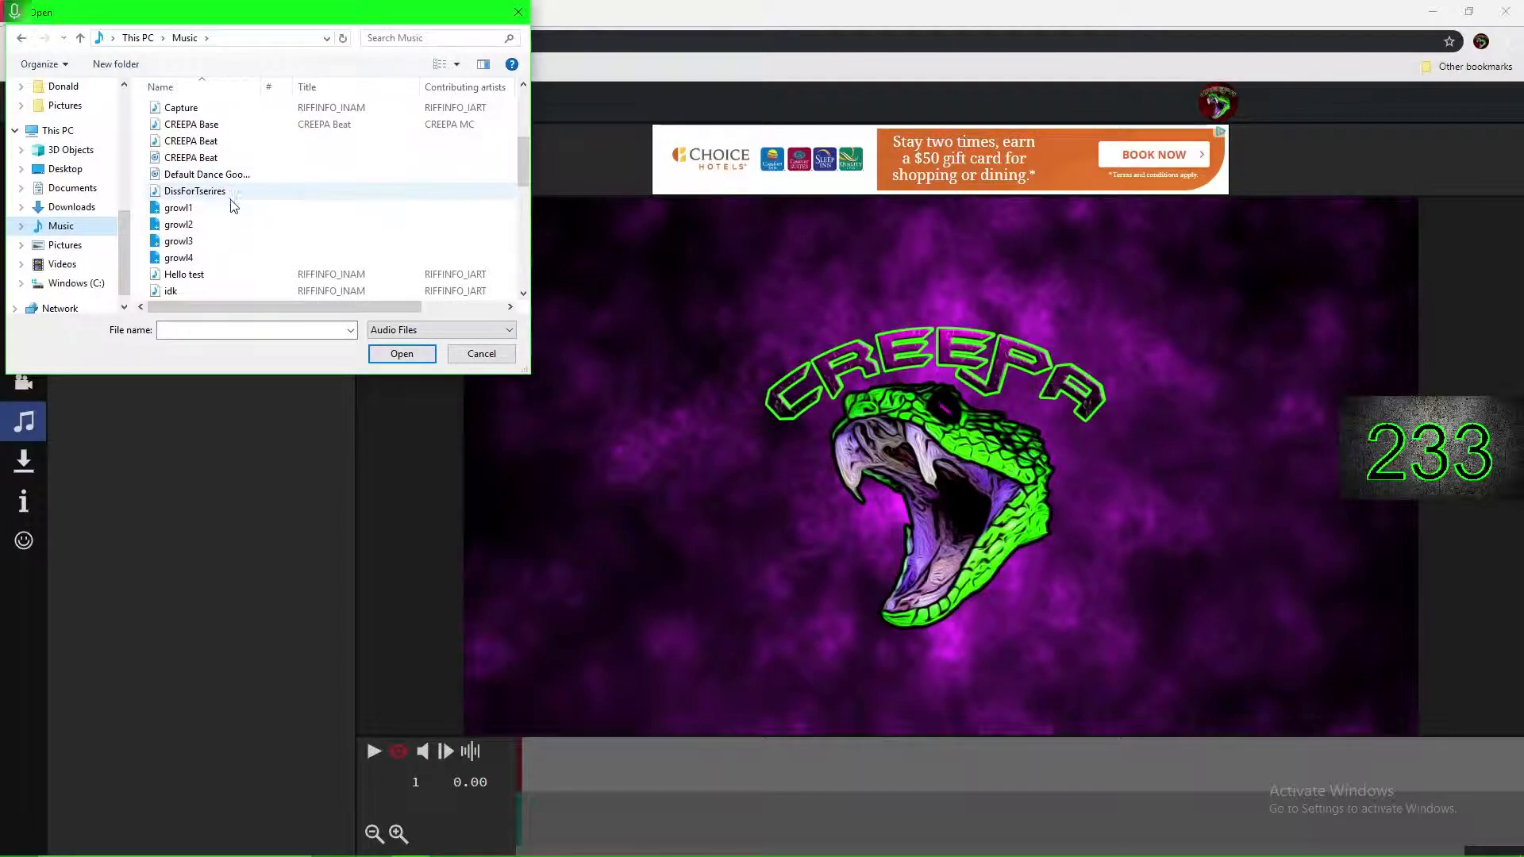
pyautogui.scroll(-4, 235, 205)
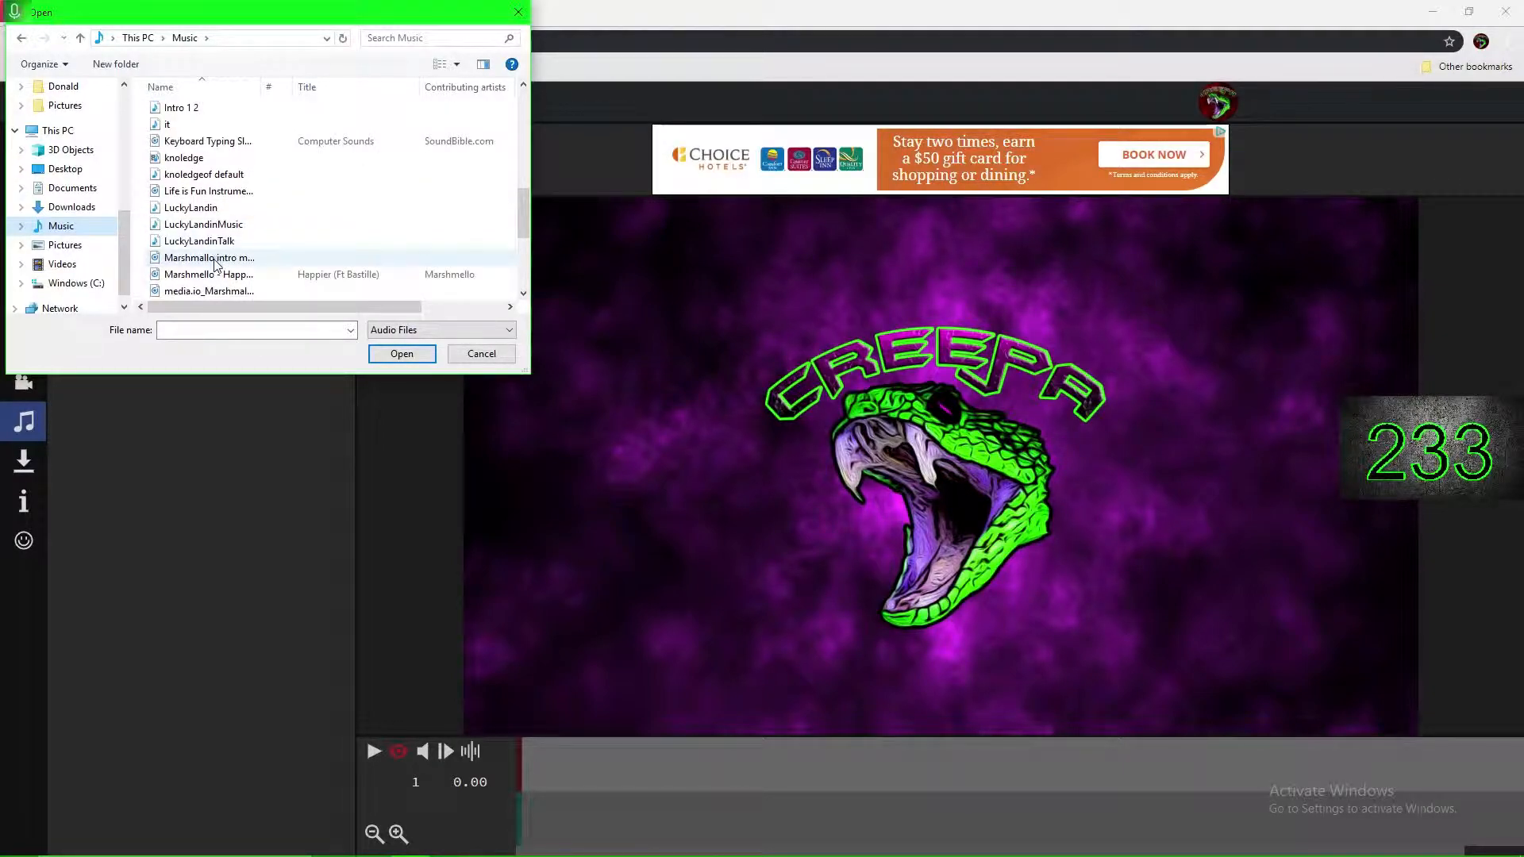
pyautogui.scroll(-4, 223, 238)
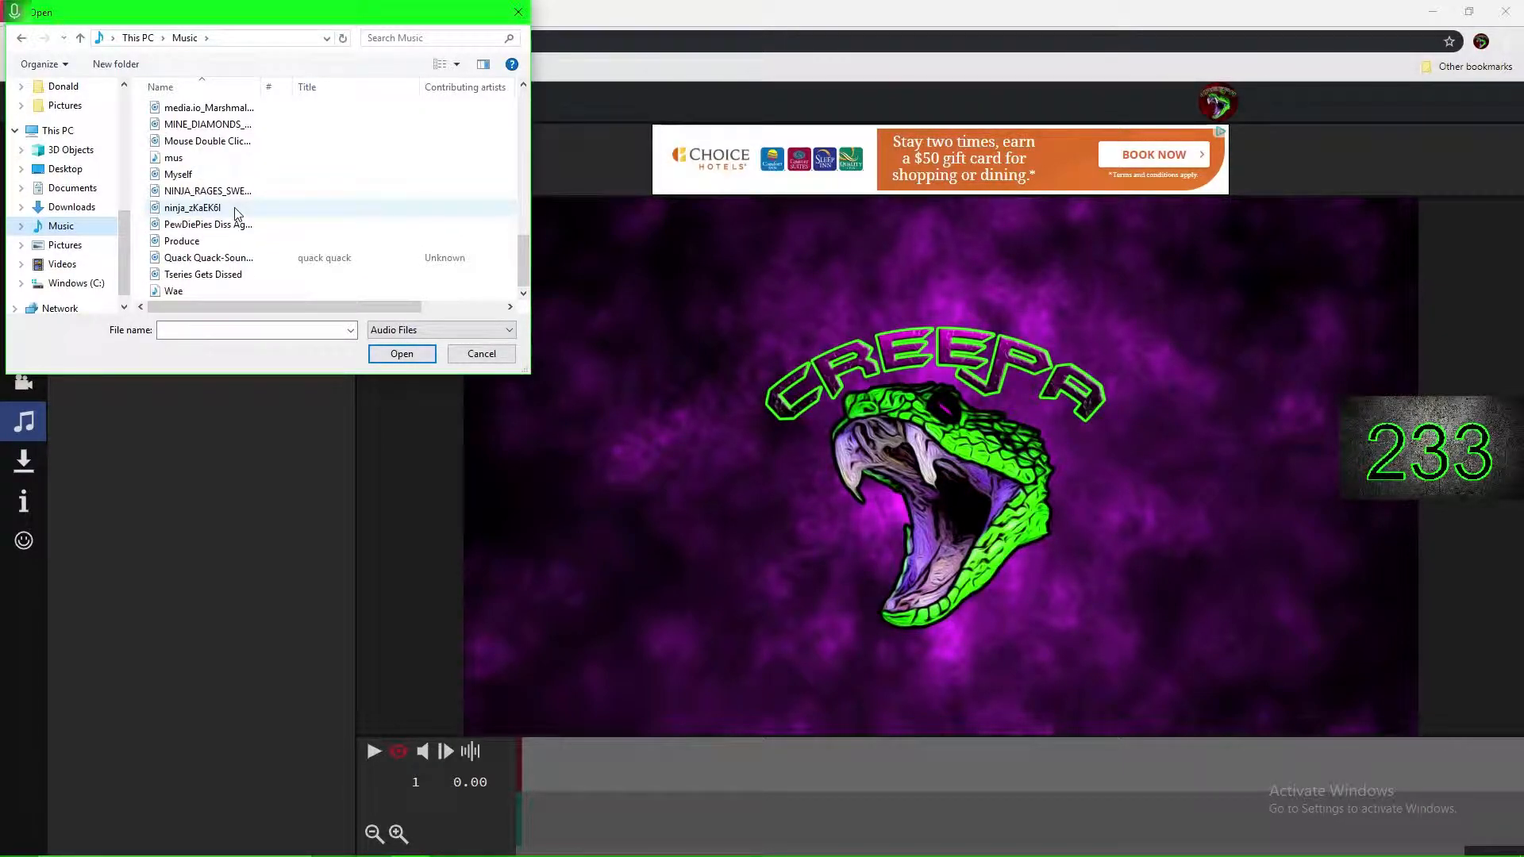
pyautogui.scroll(4, 207, 270)
pyautogui.scroll(2, 269, 190)
pyautogui.scroll(4, 270, 172)
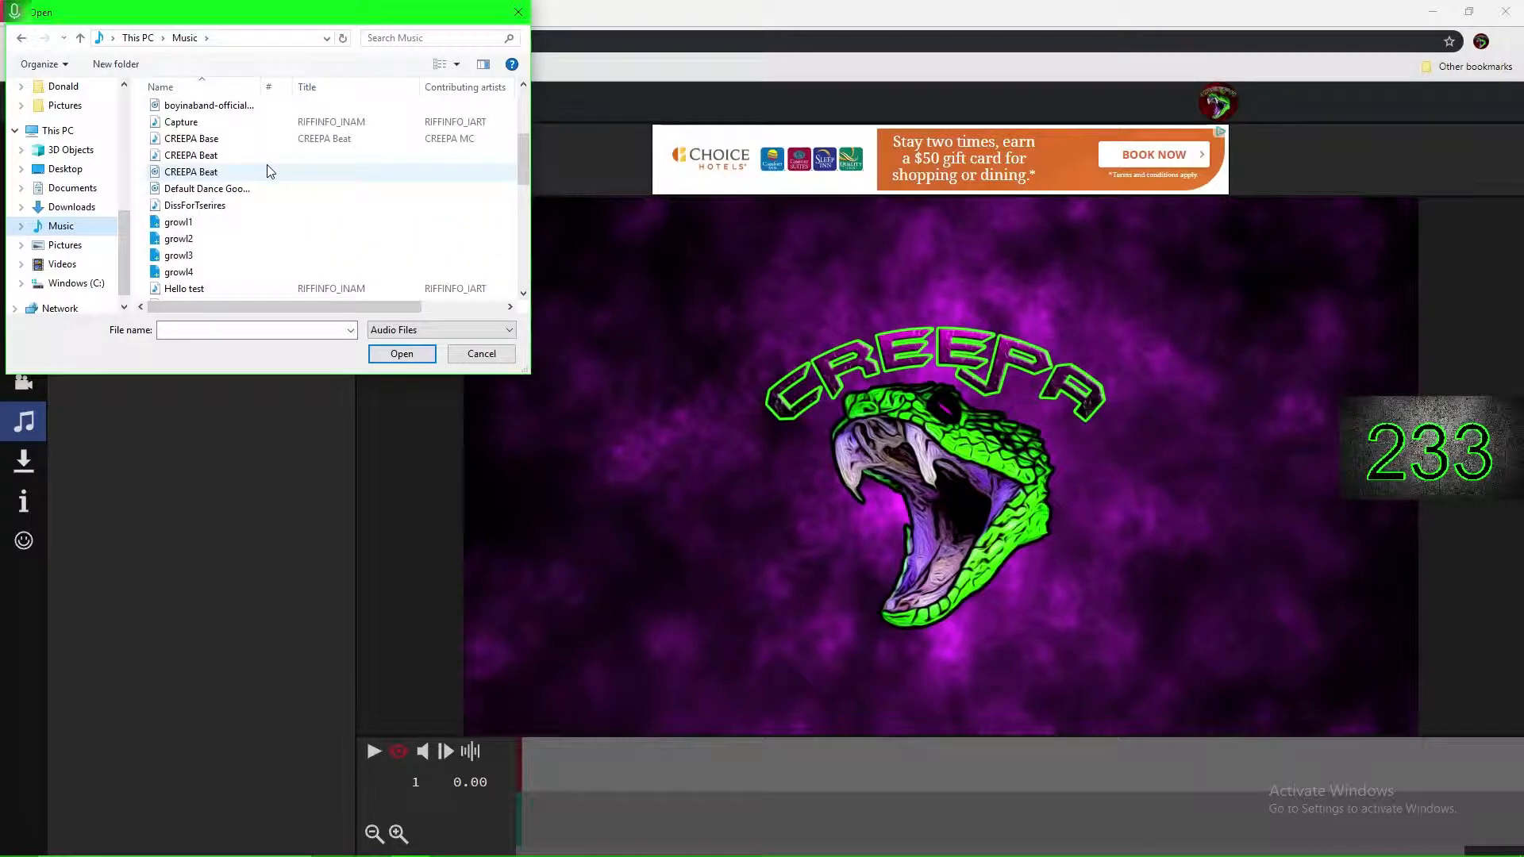
pyautogui.scroll(2, 267, 185)
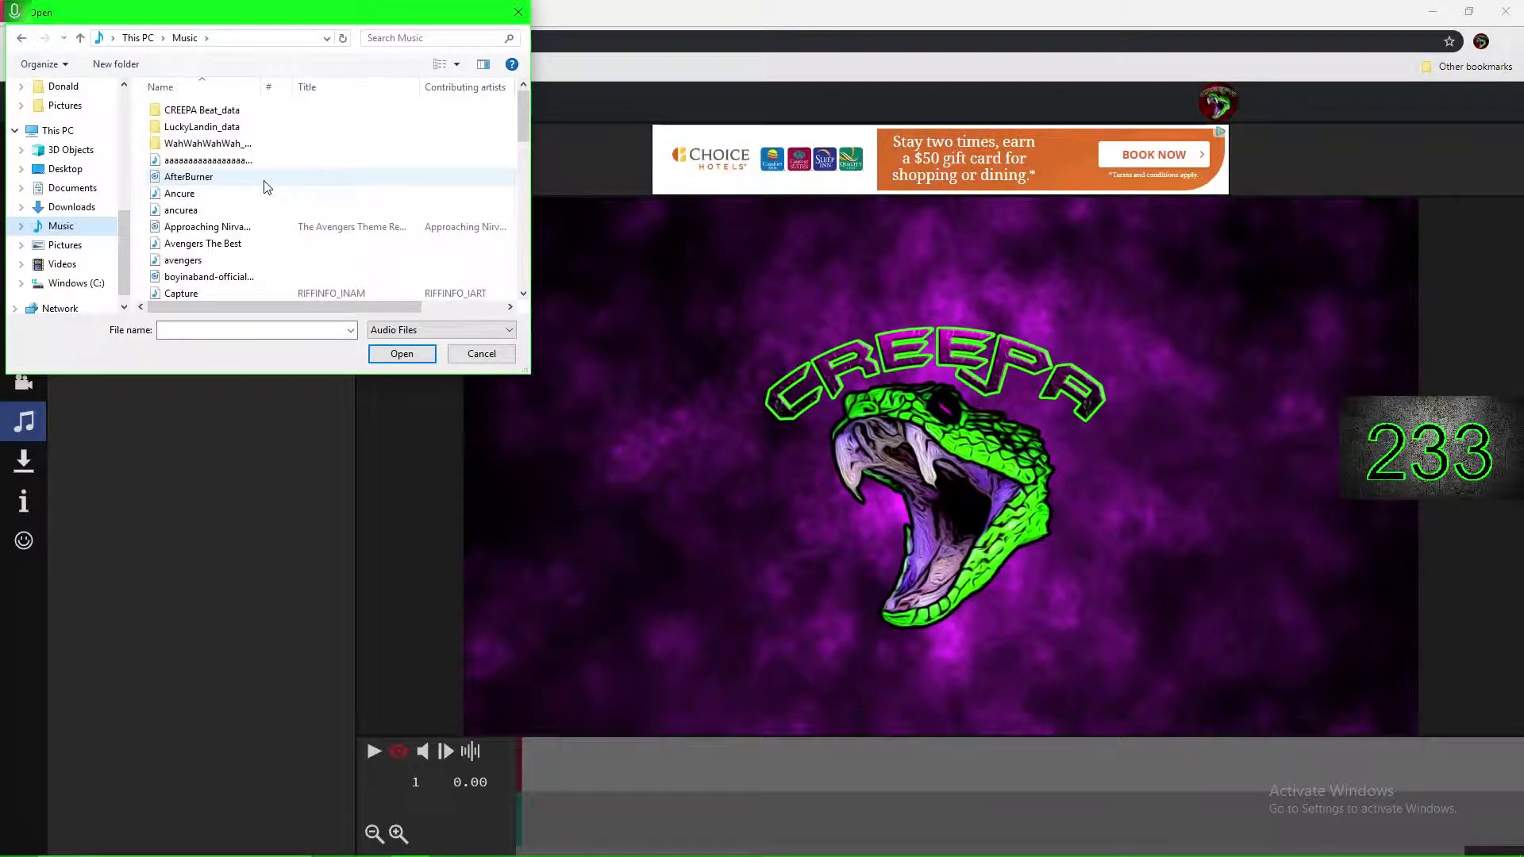
pyautogui.scroll(-2, 267, 187)
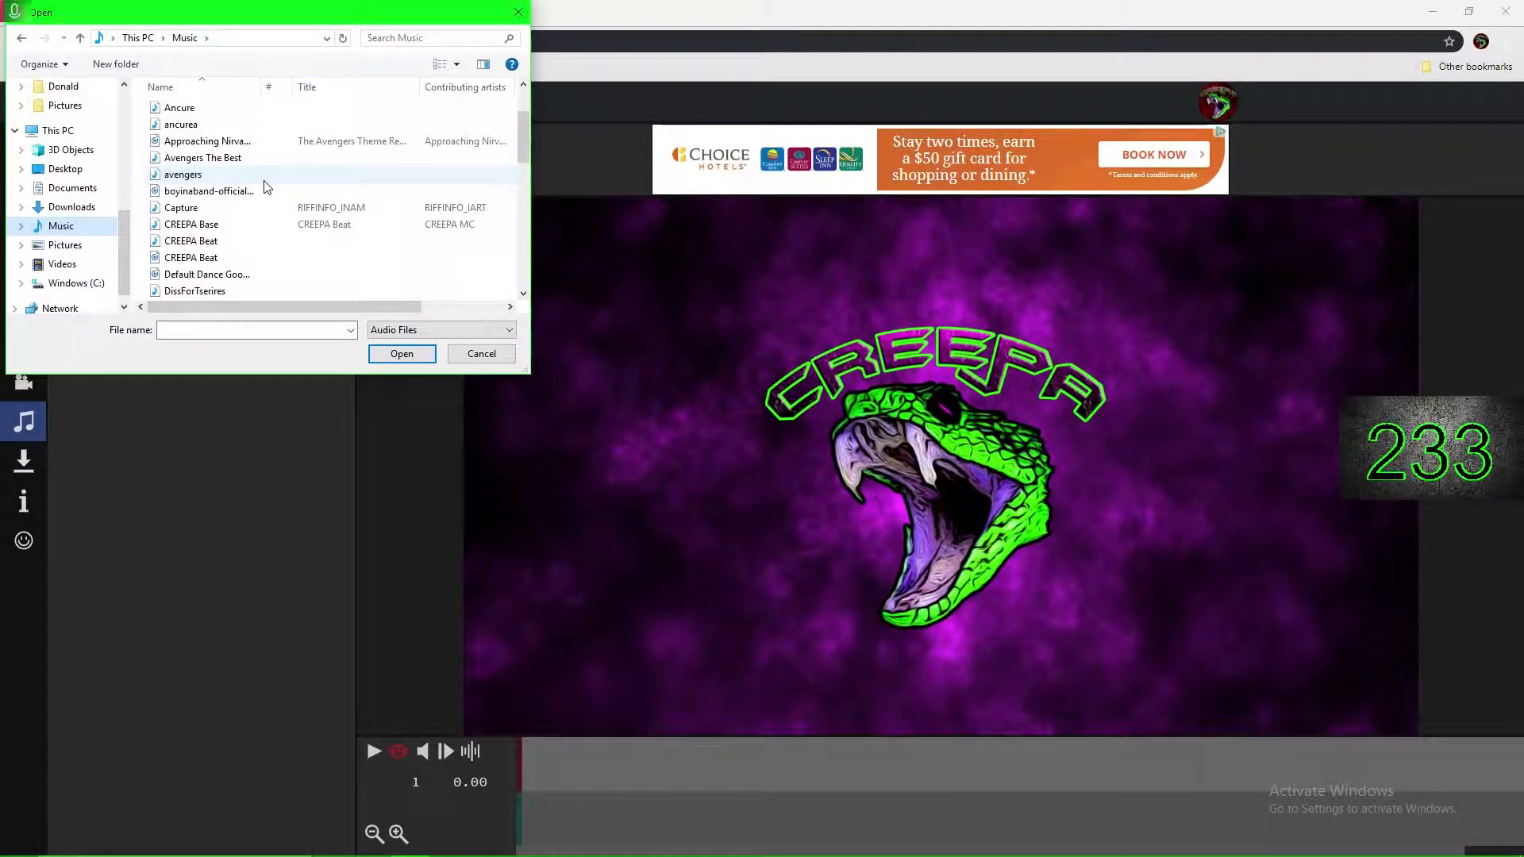
pyautogui.scroll(-2, 267, 187)
pyautogui.scroll(-2, 266, 187)
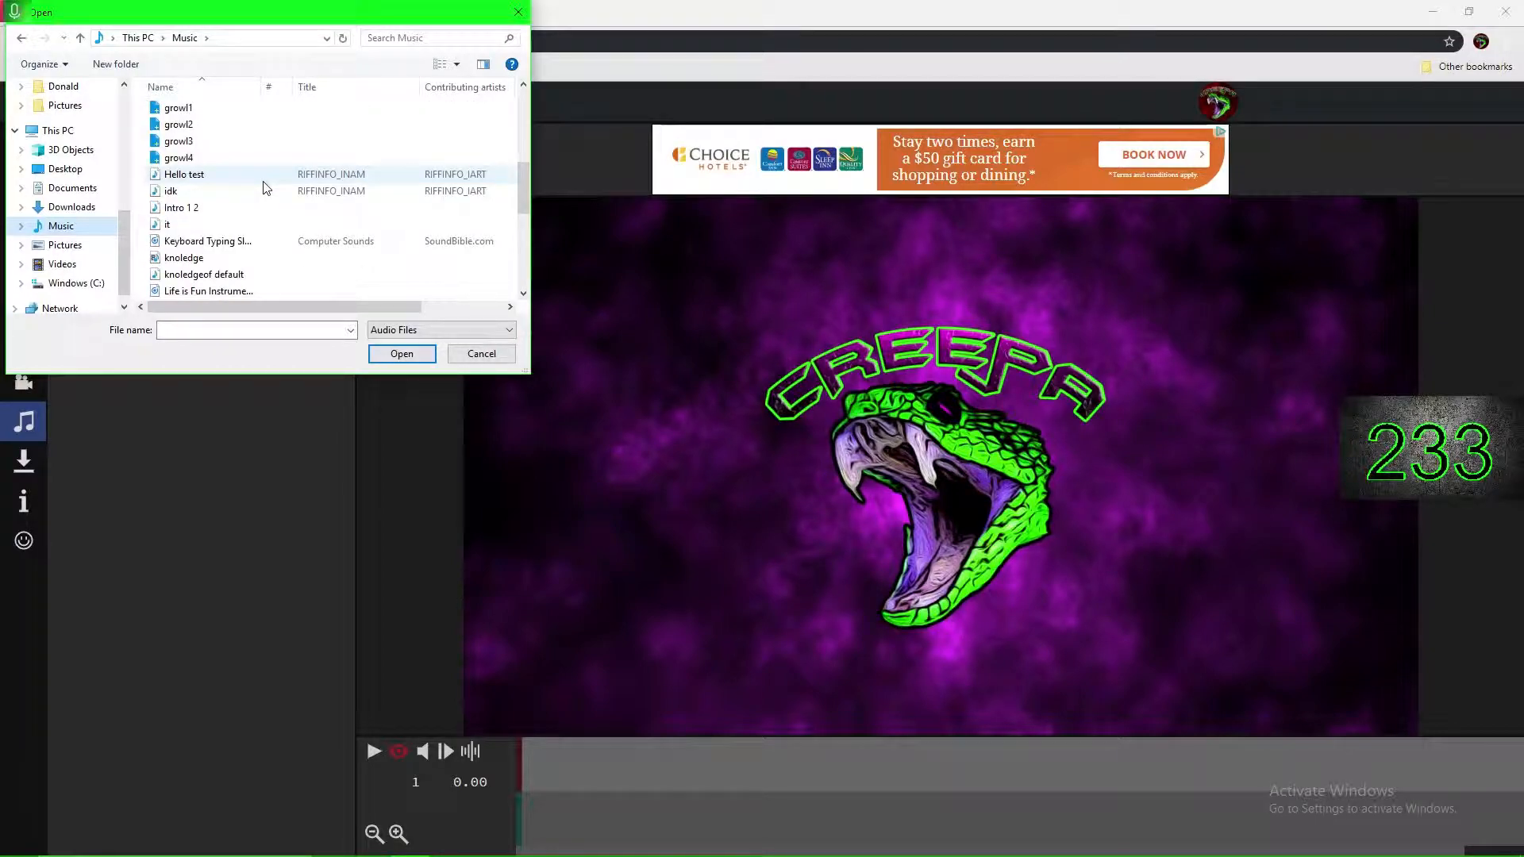
pyautogui.click(238, 208)
pyautogui.click(401, 354)
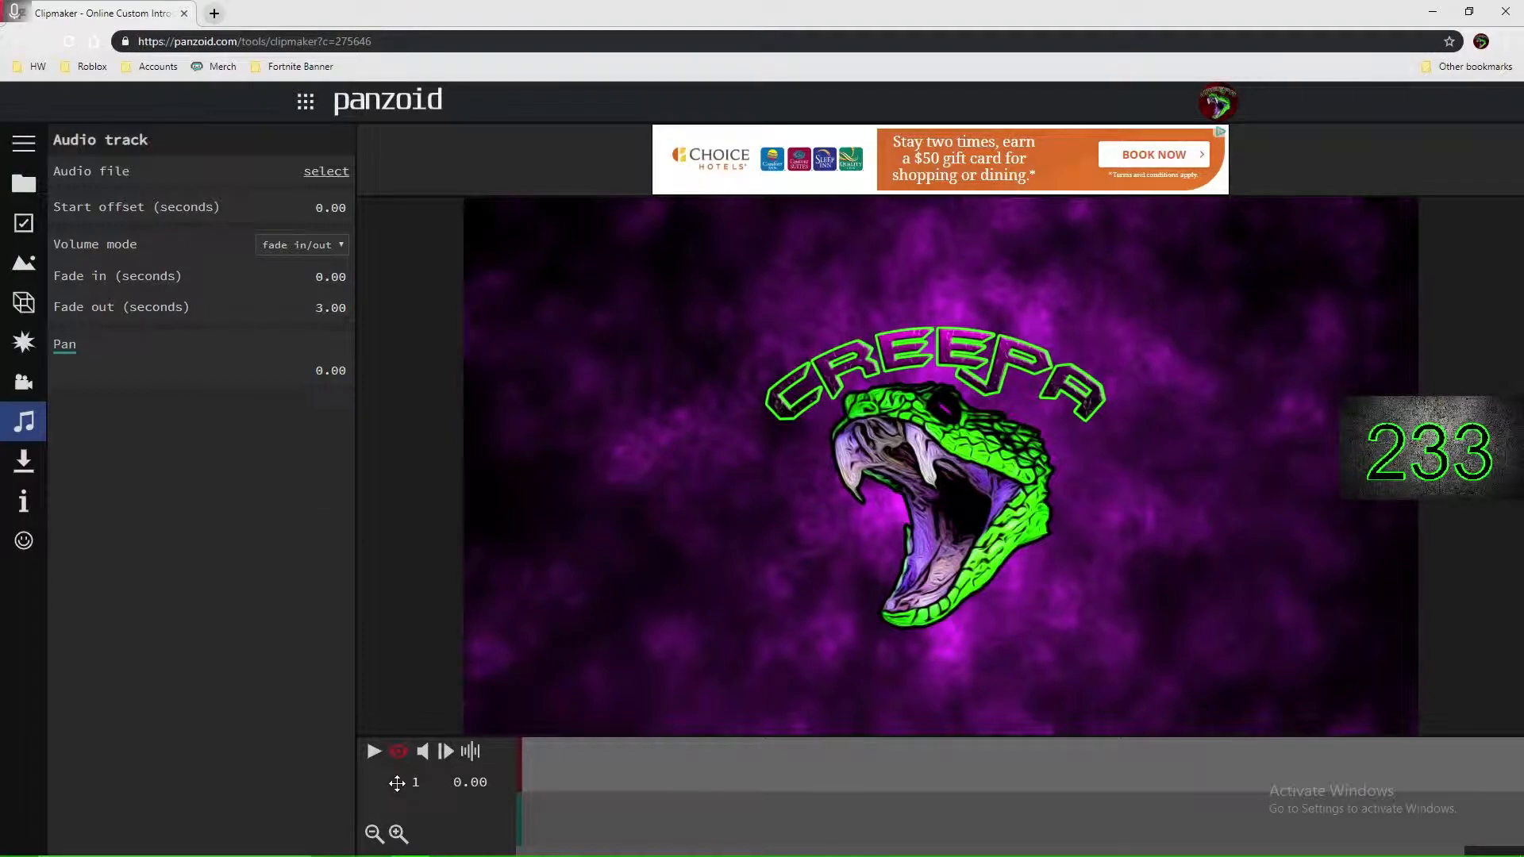
# Step: Play the clip with its new audio track to preview how they run together
pyautogui.click(373, 750)
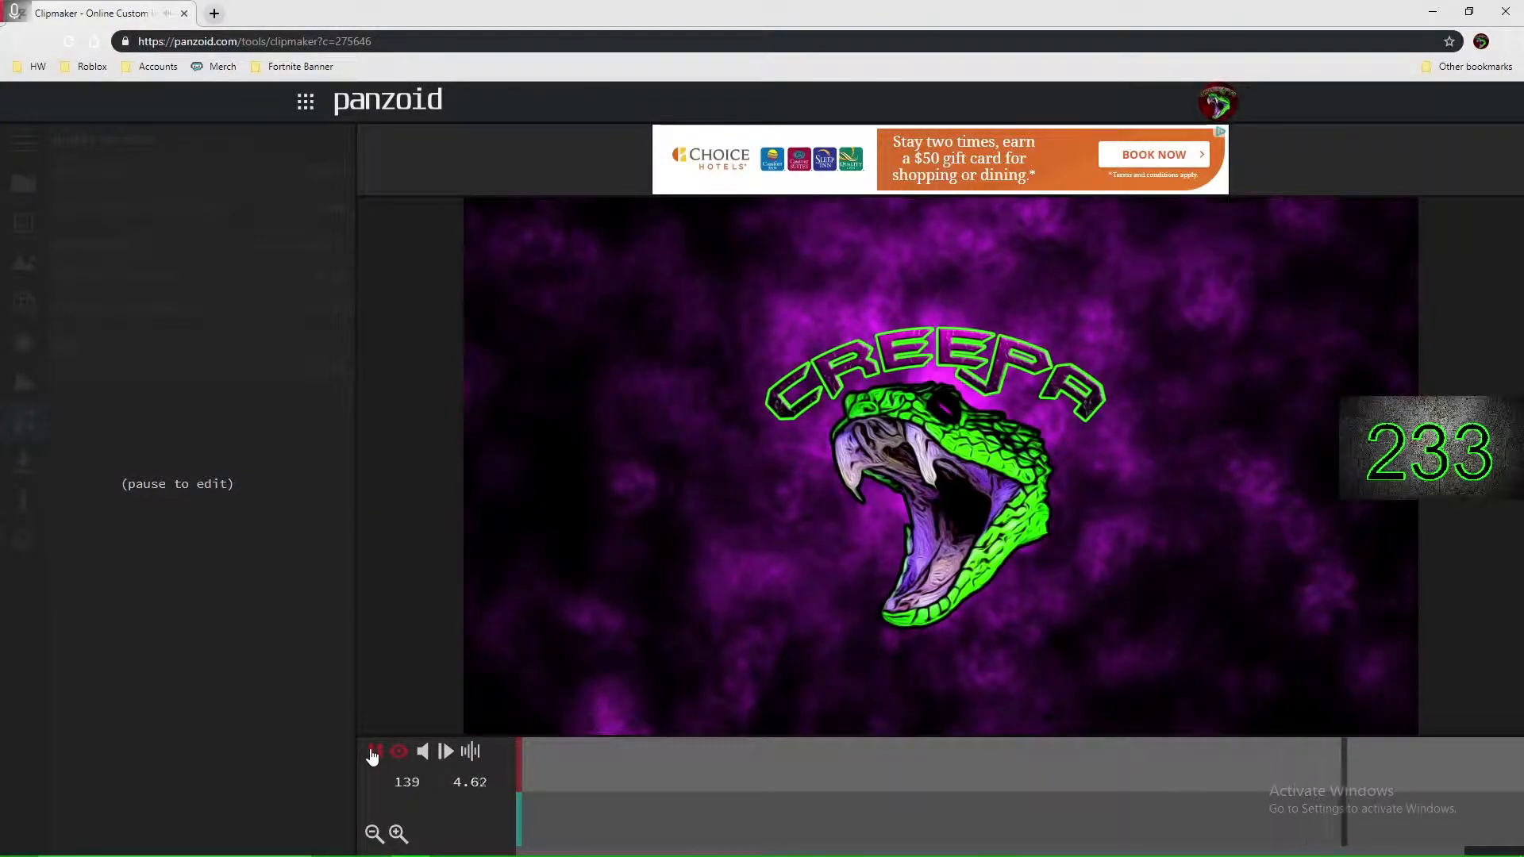
pyautogui.click(372, 752)
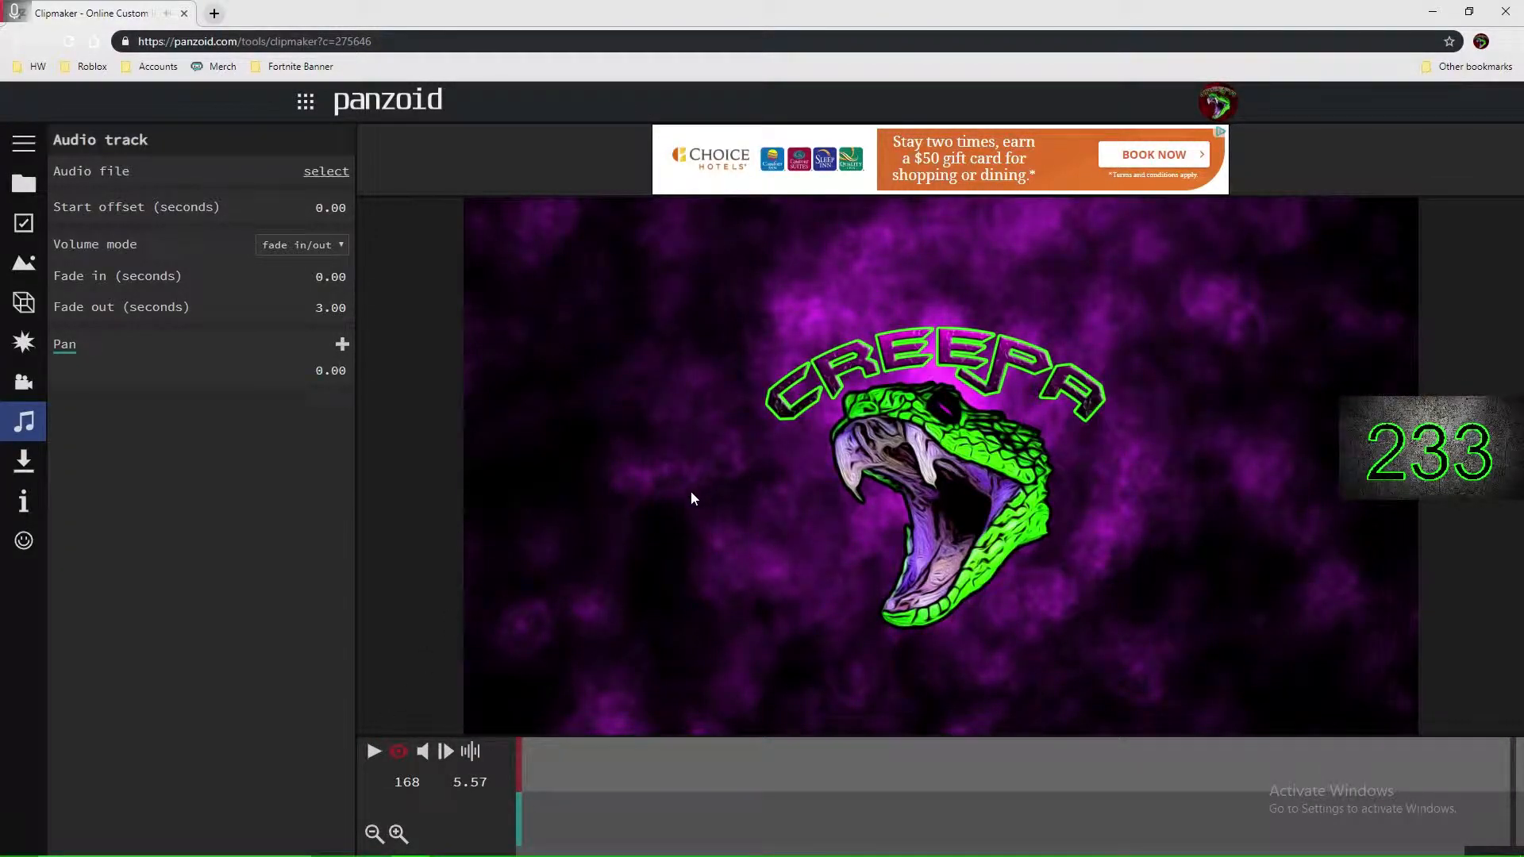
pyautogui.click(1432, 11)
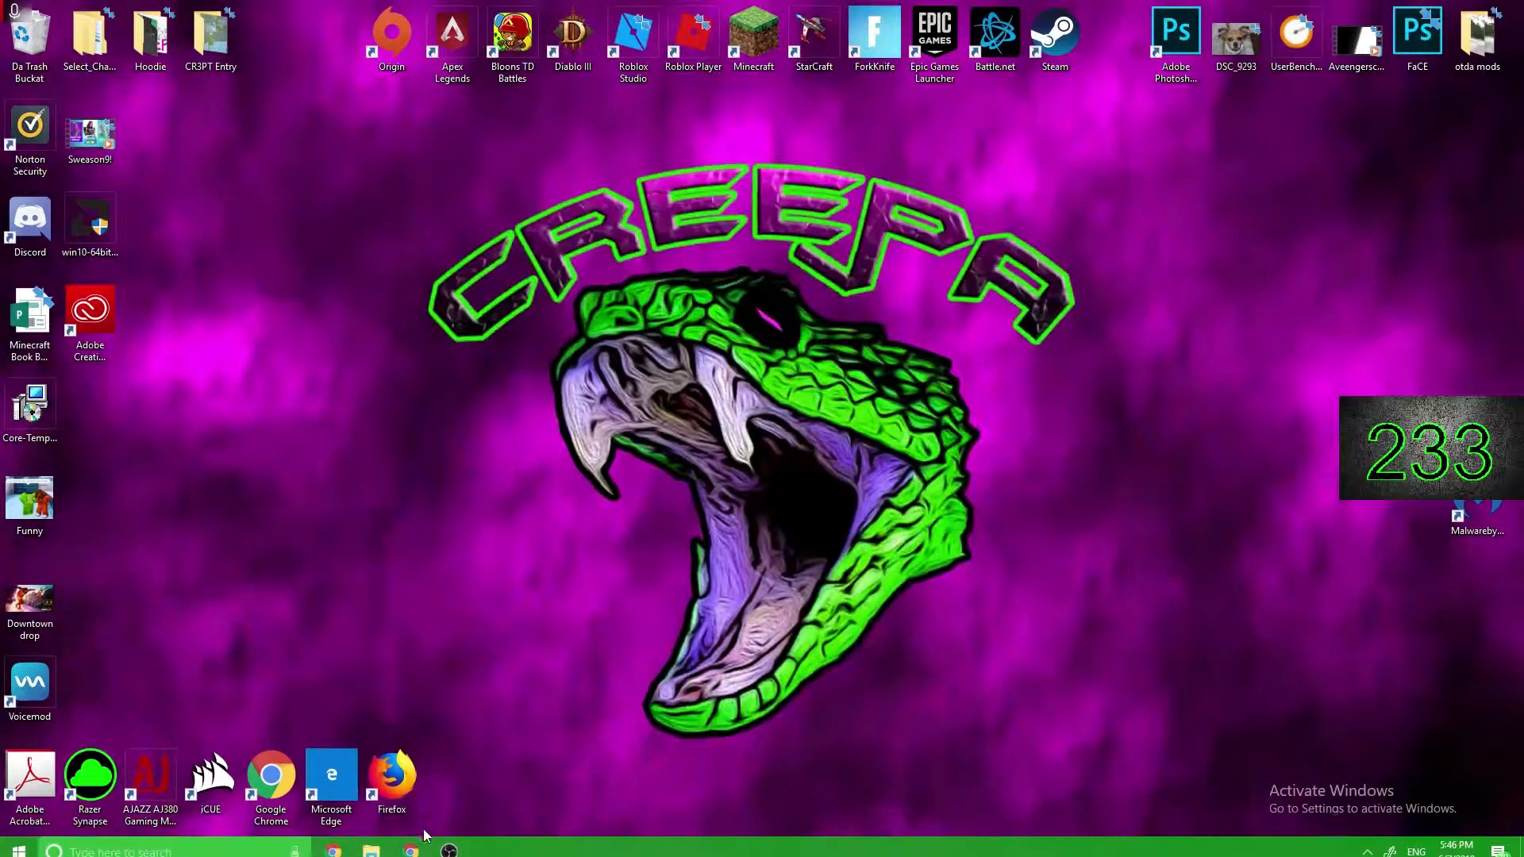
pyautogui.click(409, 840)
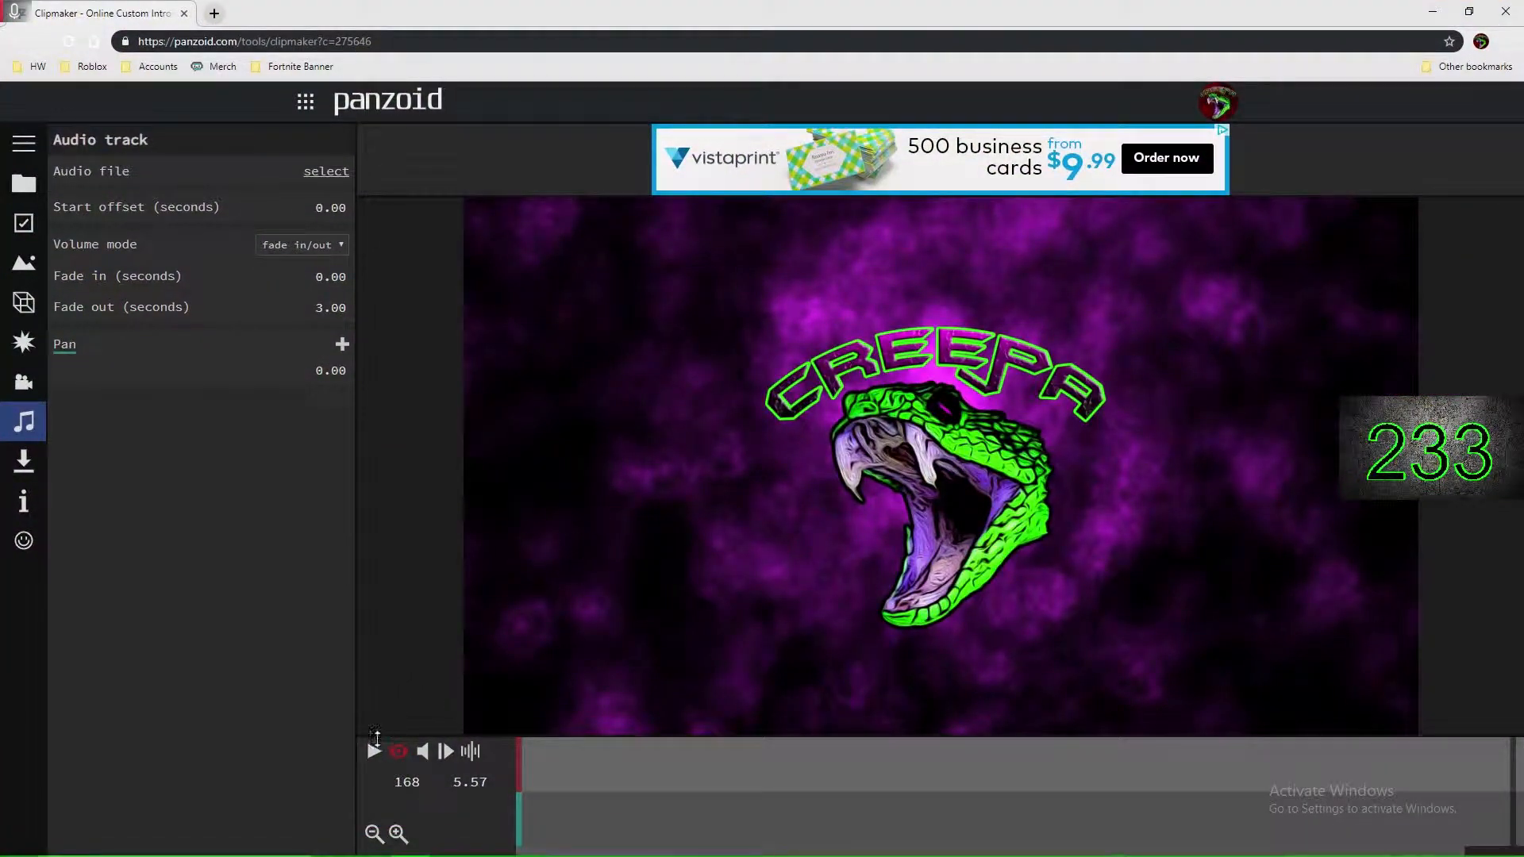
pyautogui.click(374, 751)
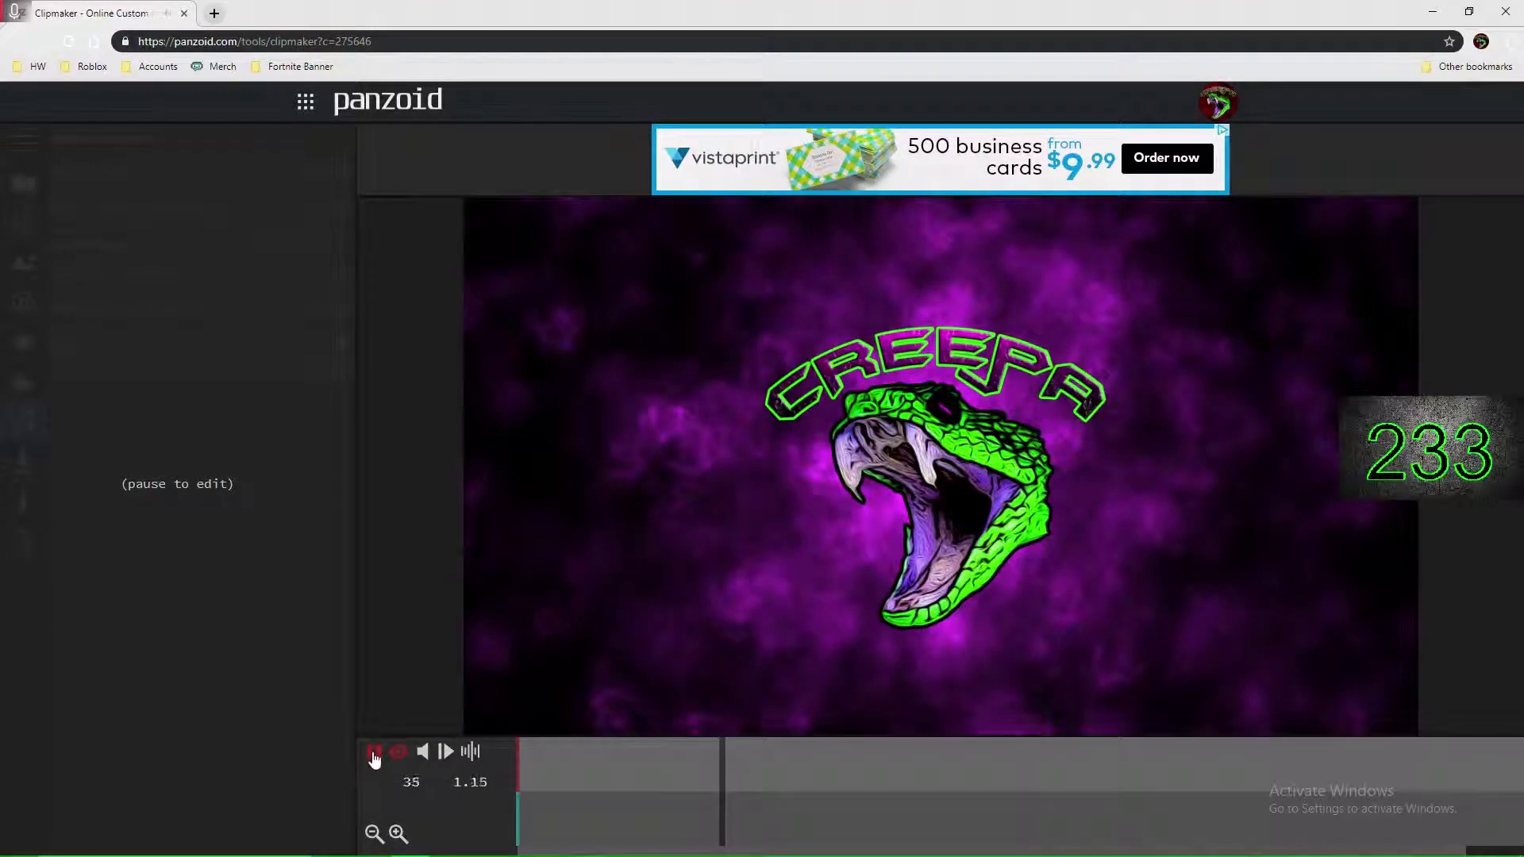
pyautogui.click(374, 752)
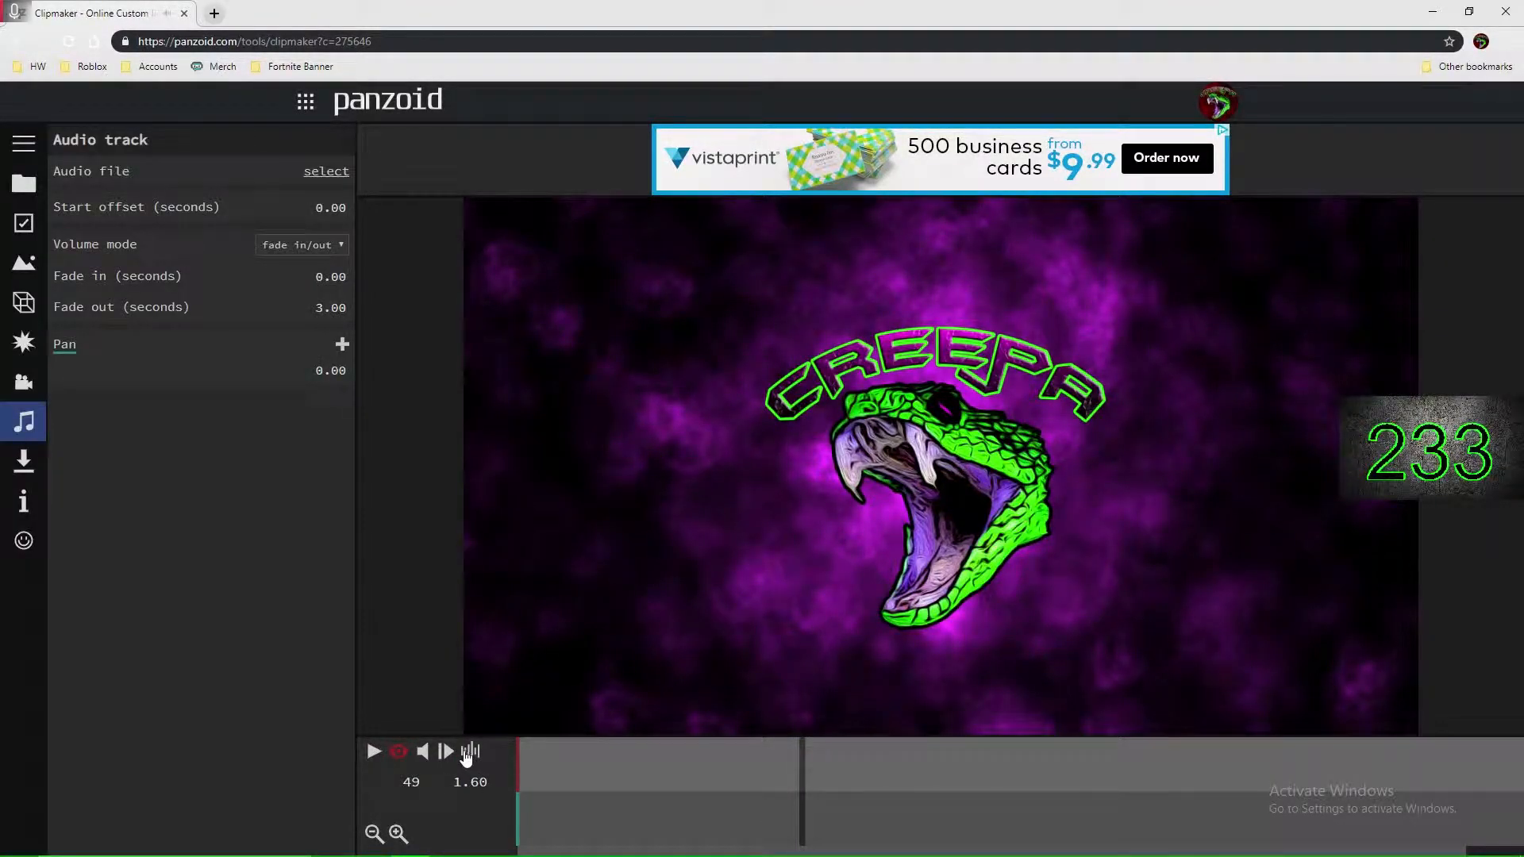
# Step: Set the clip's length to 10 seconds in the basic settings
pyautogui.click(22, 224)
pyautogui.click(343, 235)
pyautogui.write('10')
pyautogui.press('Return')
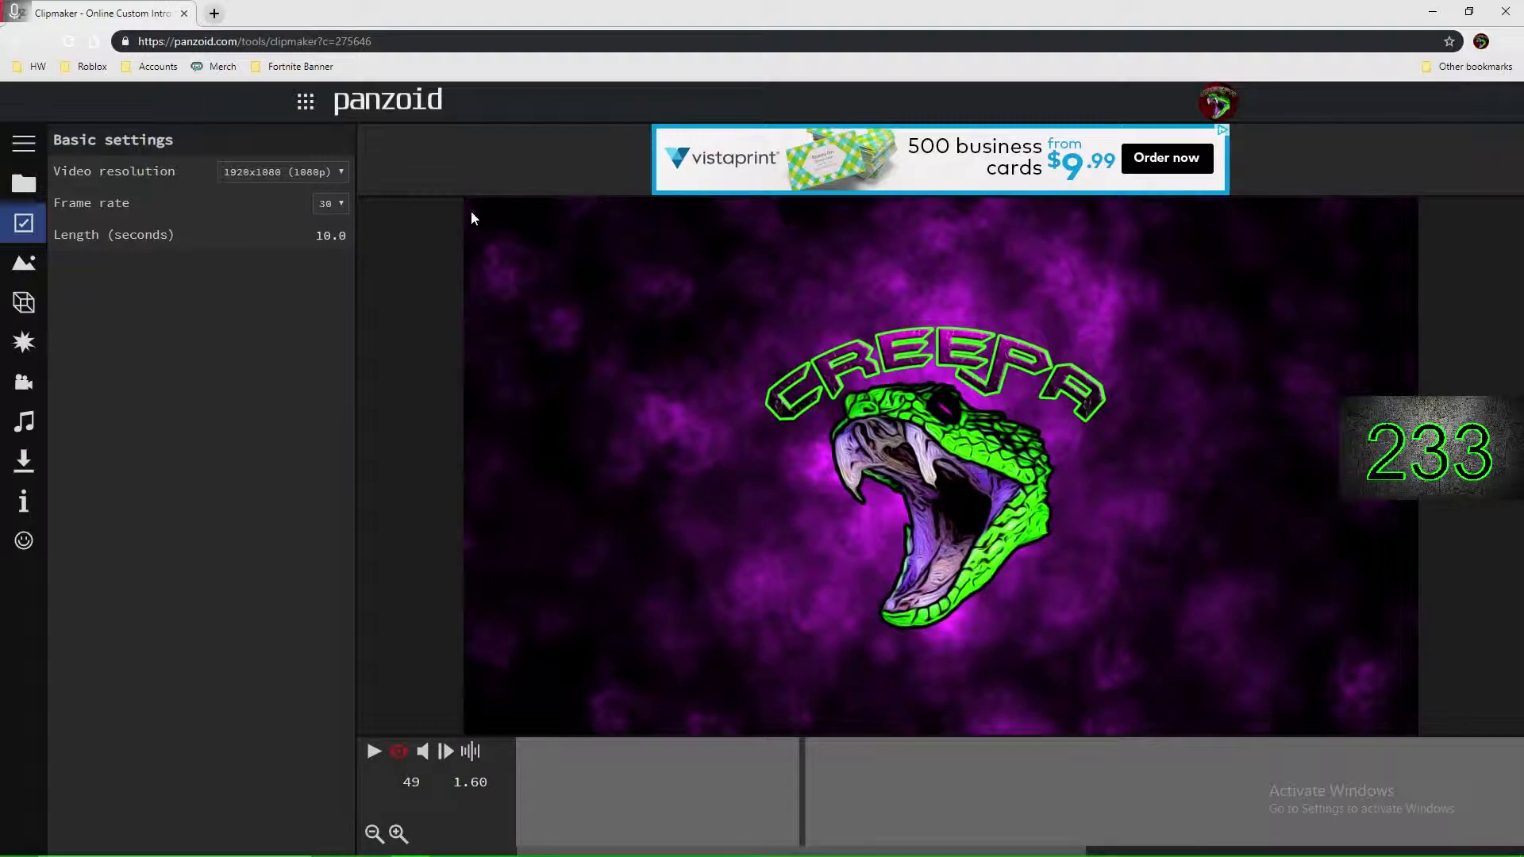
pyautogui.click(337, 236)
# Step: Show the audio waveform behind the box's timeline and play the clip from the start to frame 71
pyautogui.click(24, 302)
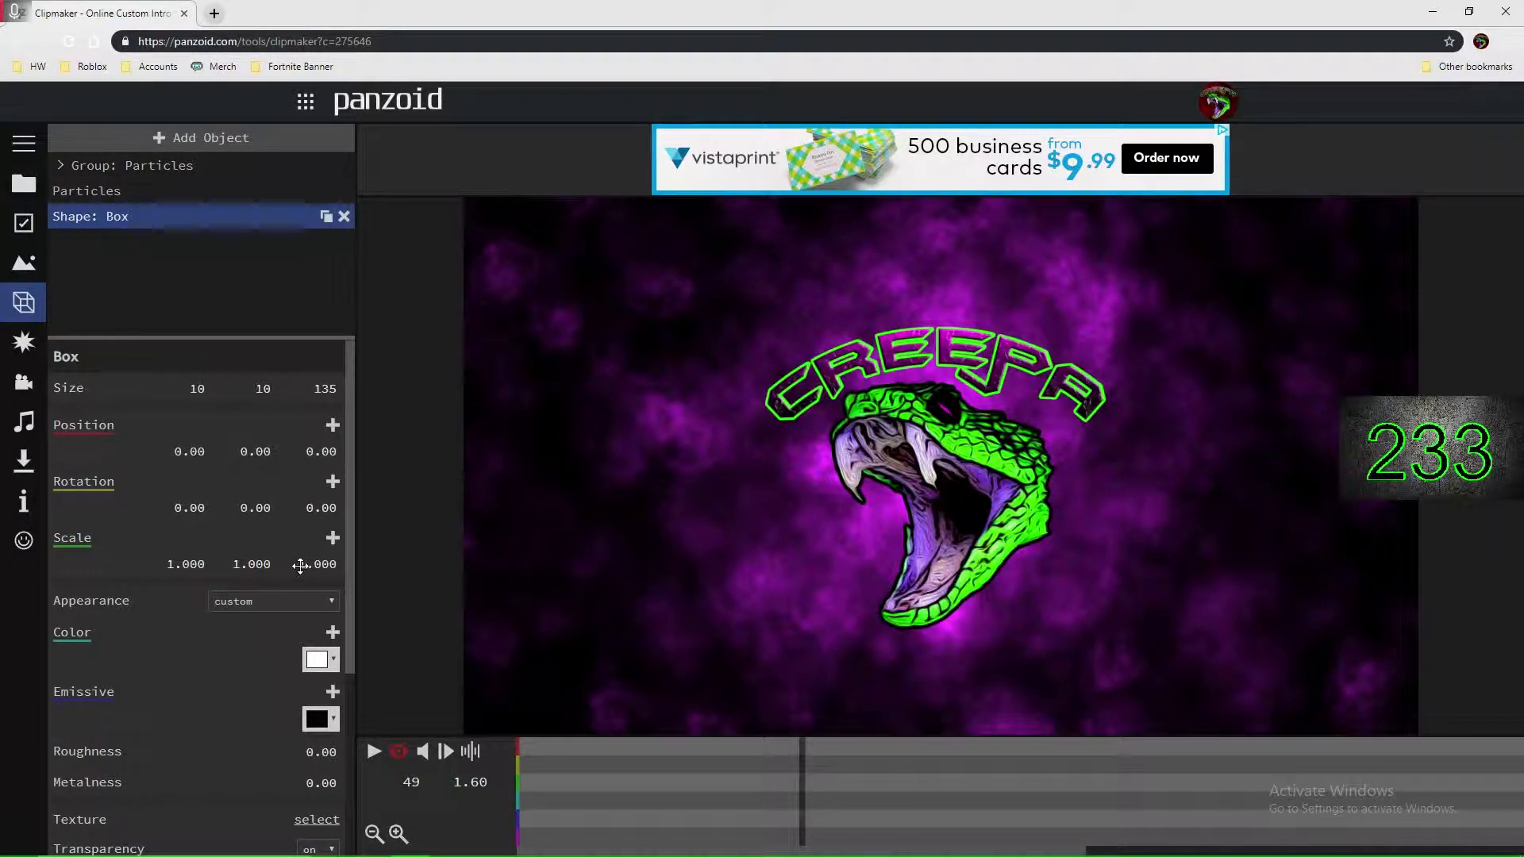
pyautogui.click(469, 750)
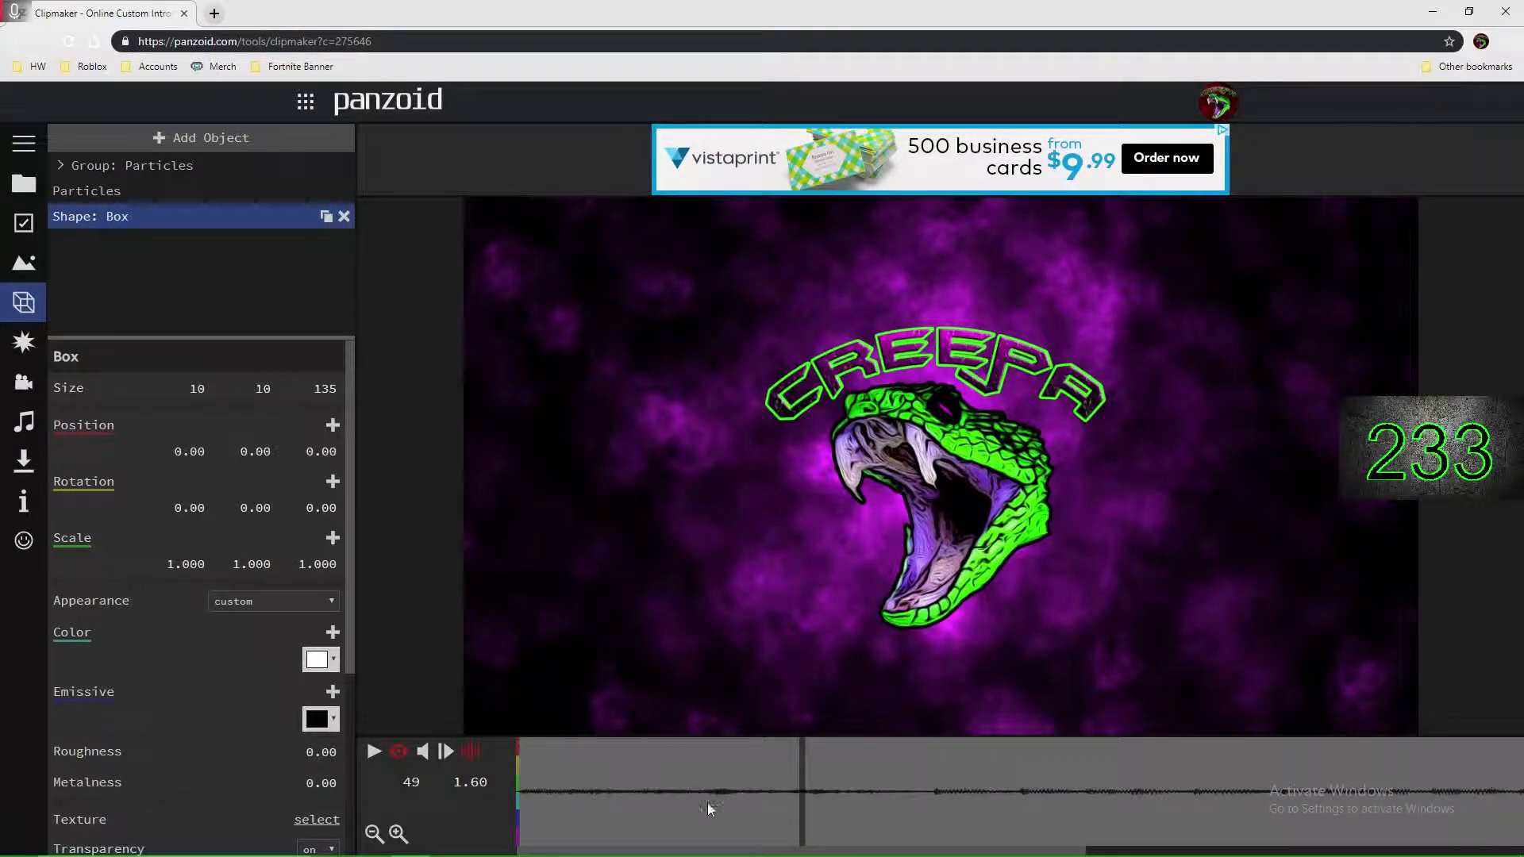
pyautogui.moveTo(797, 815); pyautogui.dragTo(516, 819)
pyautogui.press('space')
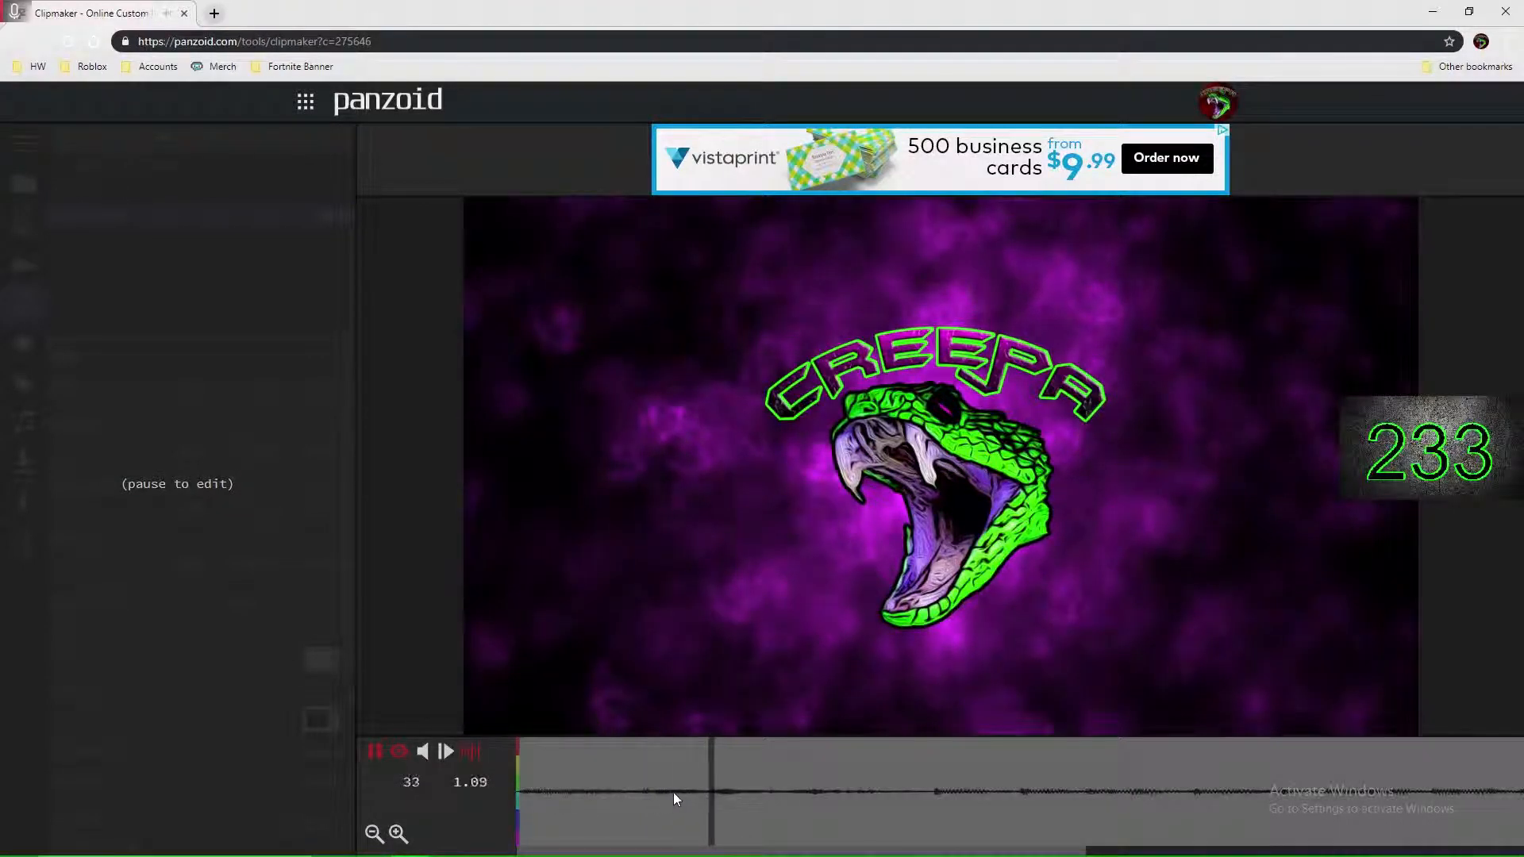
pyautogui.press('space')
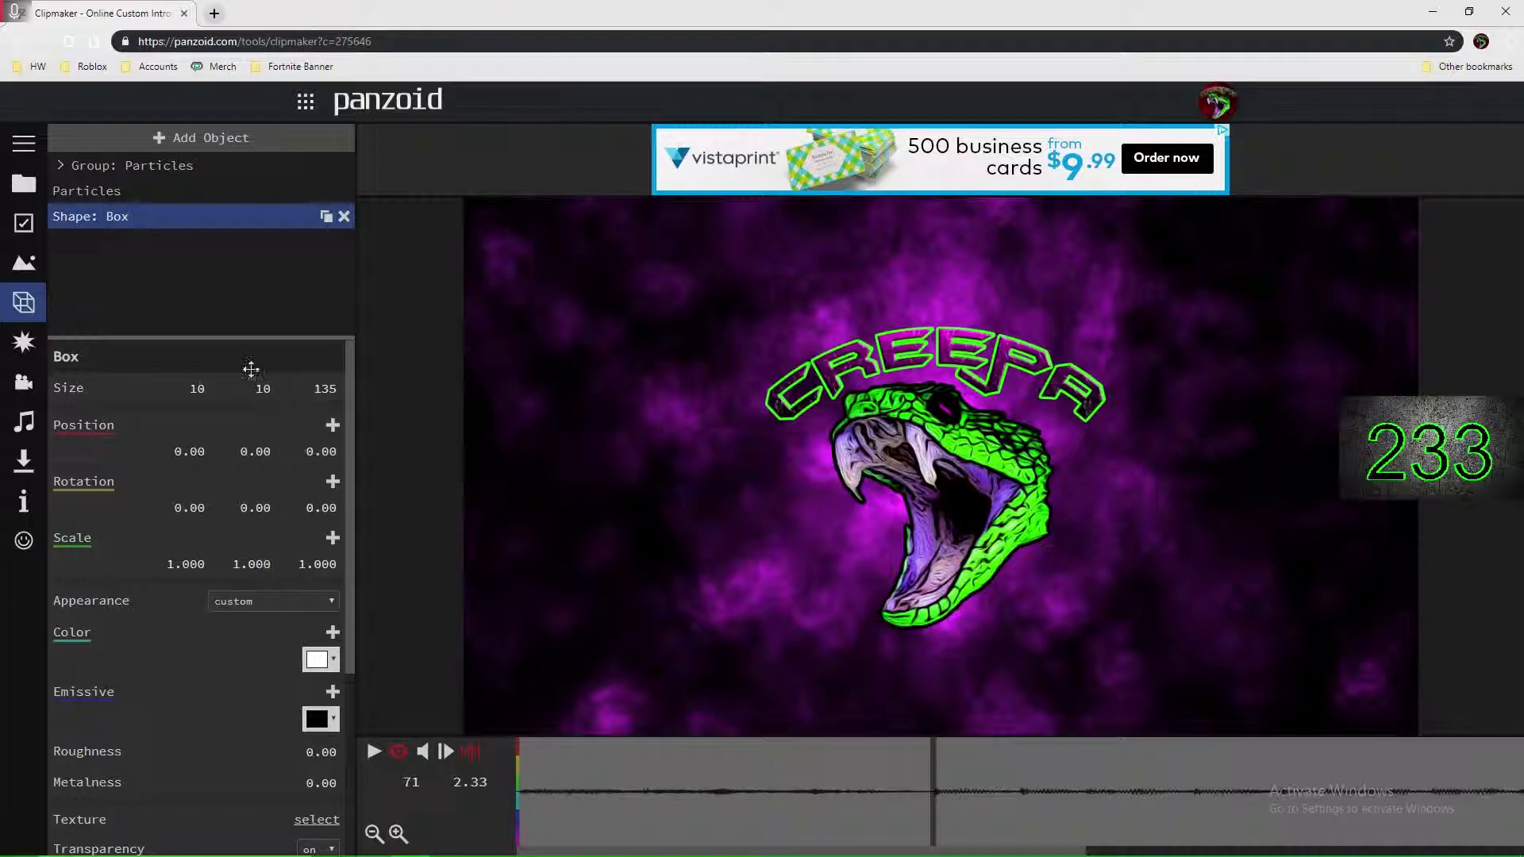
# Step: Try a third position value of -13.40 on the box and switch its blending mode to none and back to normal
pyautogui.moveTo(306, 458); pyautogui.dragTo(254, 492)
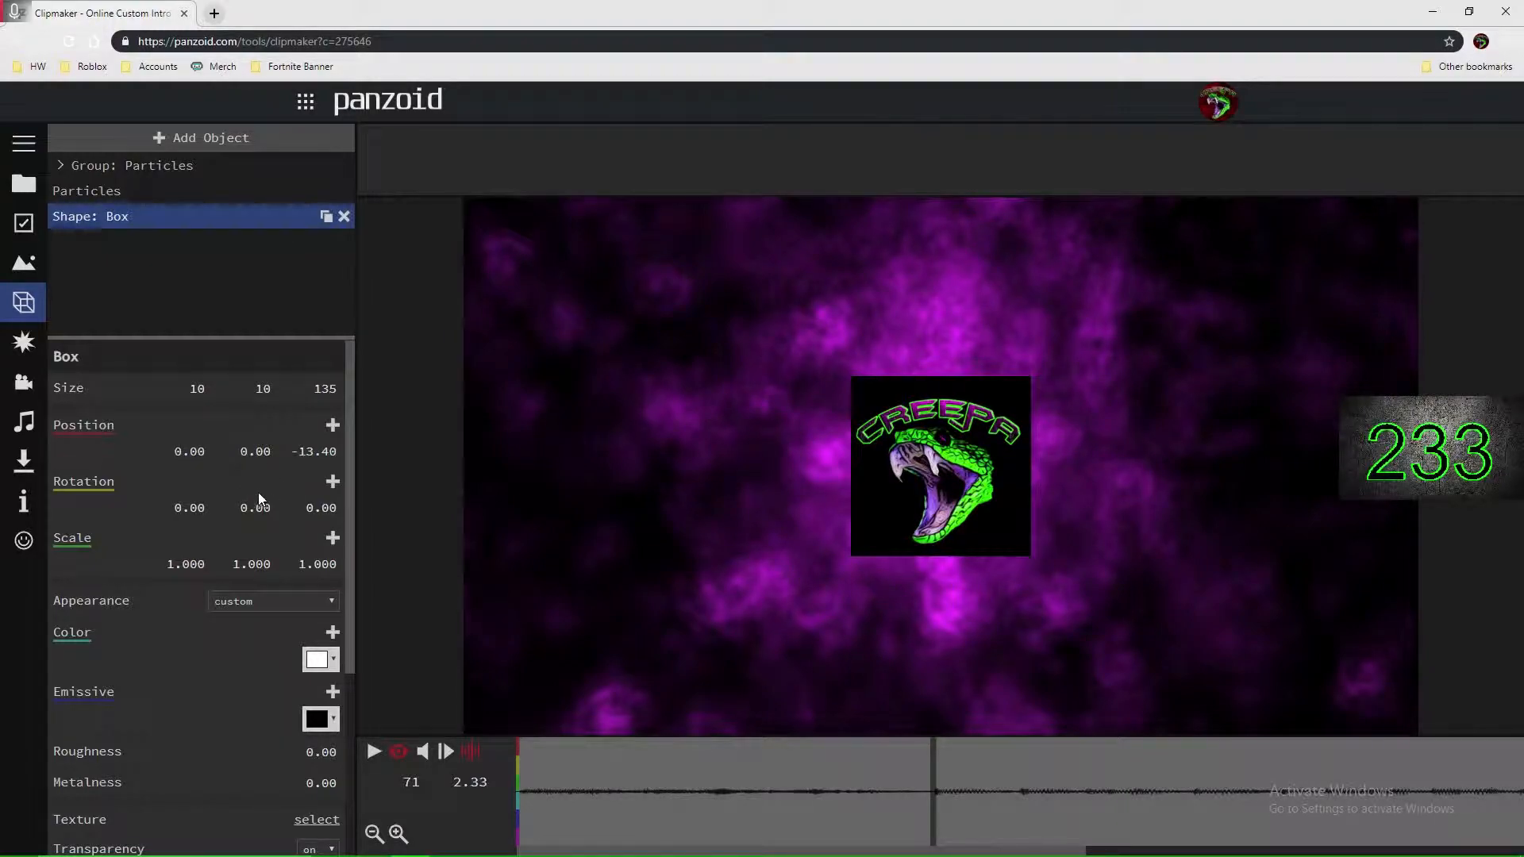
pyautogui.scroll(-2, 242, 526)
pyautogui.scroll(-2, 314, 756)
pyautogui.click(292, 657)
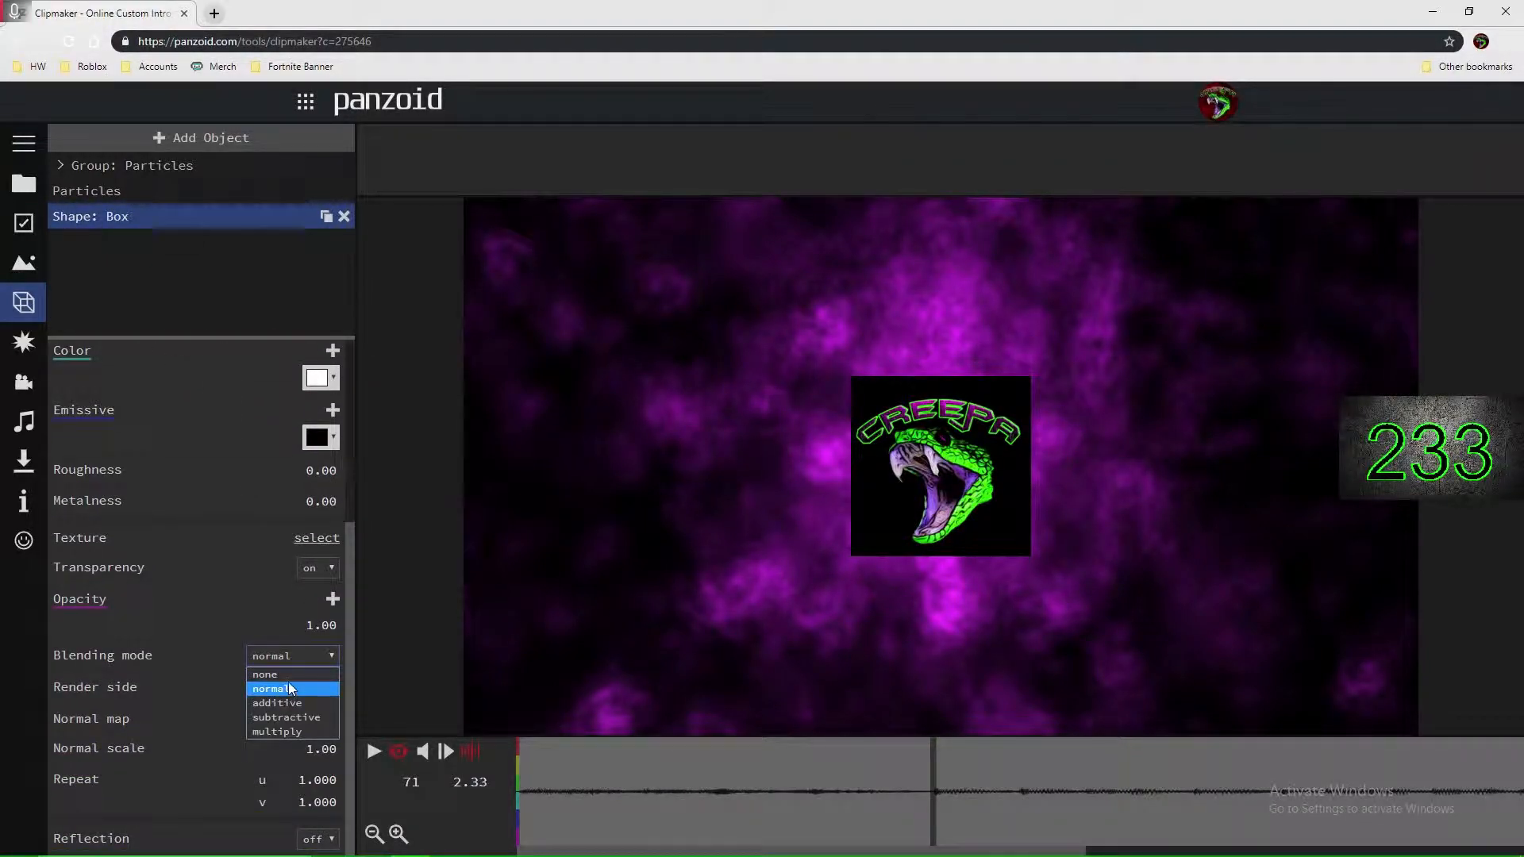
pyautogui.click(288, 676)
pyautogui.click(302, 657)
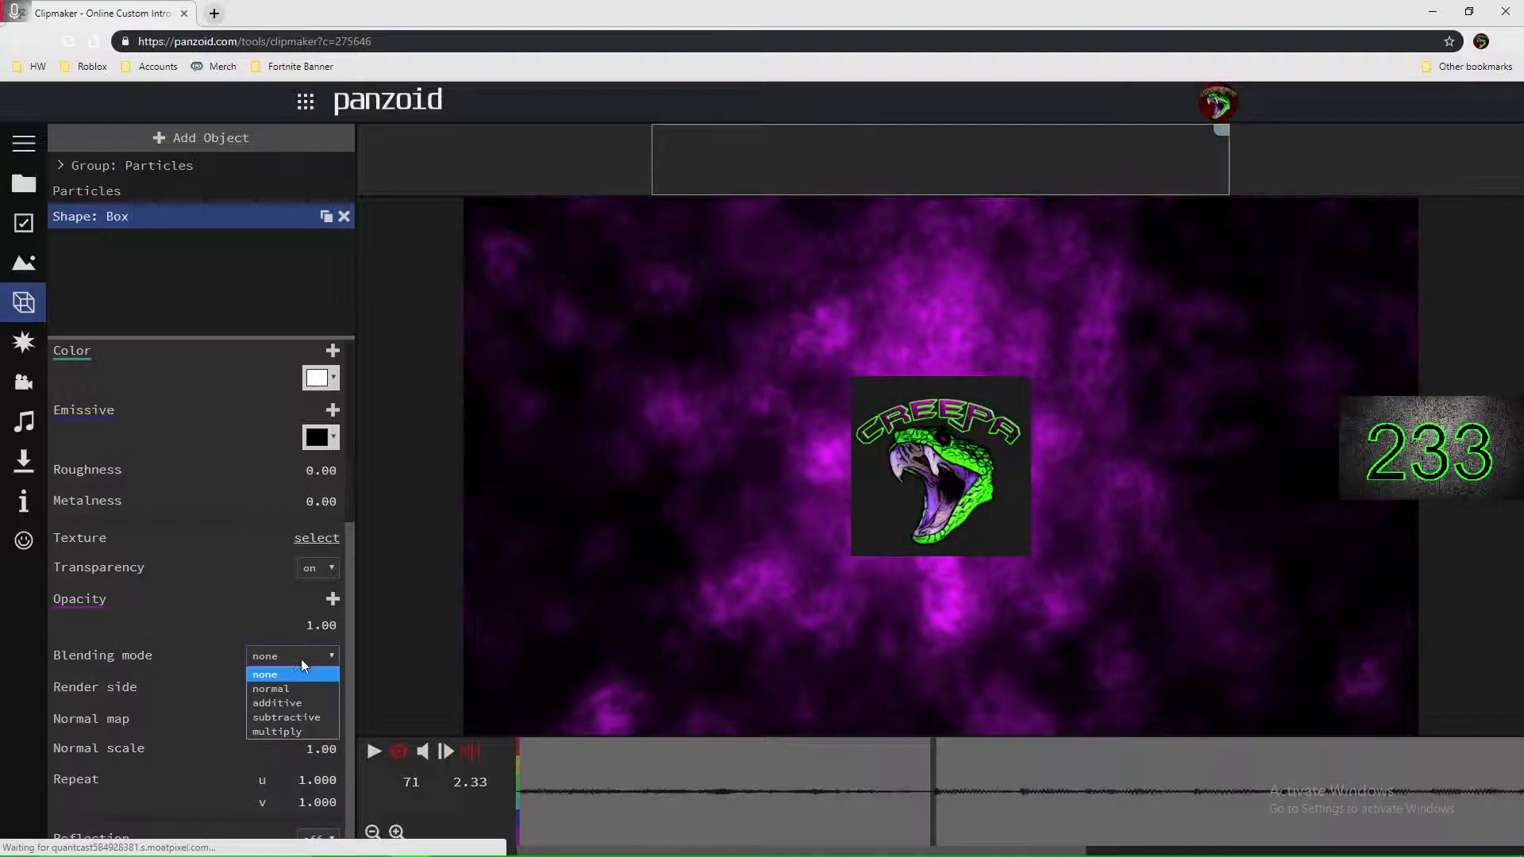
pyautogui.click(272, 688)
# Step: Switch the box's transparency off and on again
pyautogui.click(319, 569)
pyautogui.click(317, 586)
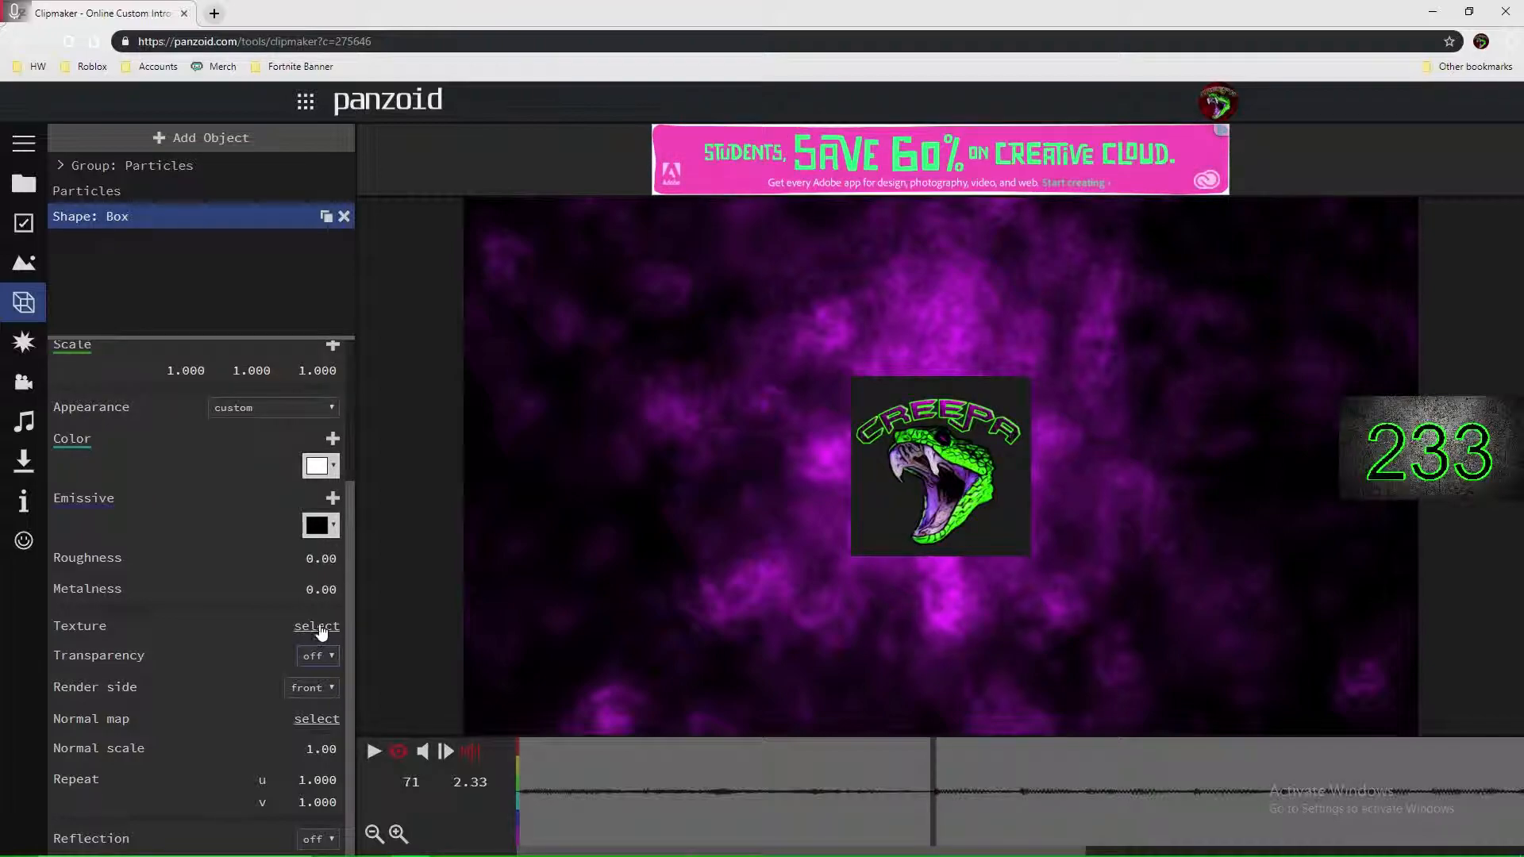
pyautogui.click(314, 655)
pyautogui.click(317, 683)
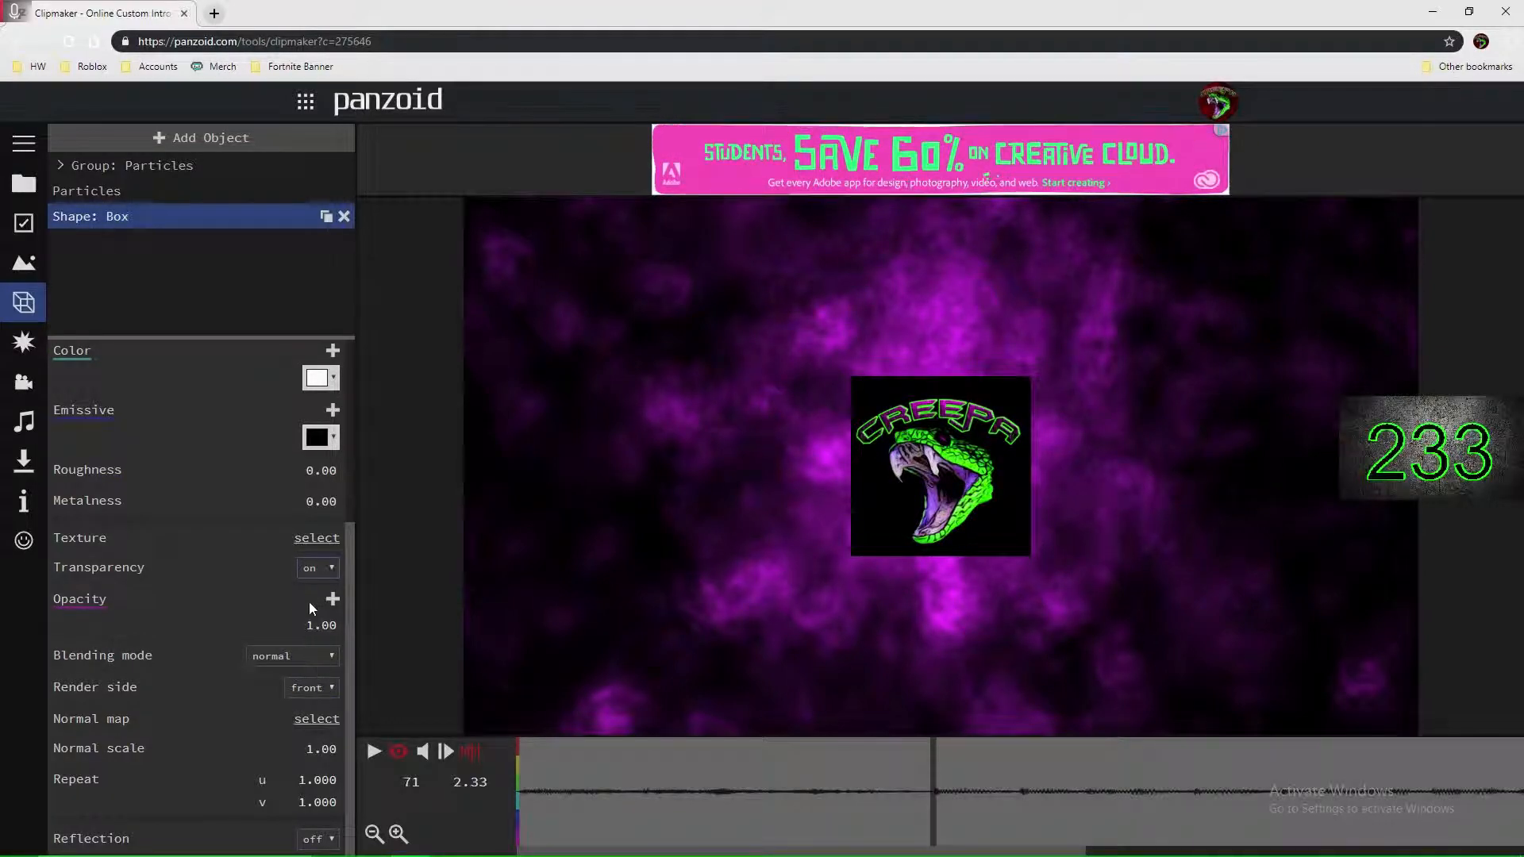
# Step: Set the box's third position value to 0 and lower its third size value to 86
pyautogui.scroll(4, 289, 509)
pyautogui.moveTo(309, 453)
pyautogui.mouseDown()
pyautogui.moveTo(160, 486)
pyautogui.moveTo(435, 452)
pyautogui.moveTo(354, 469)
pyautogui.moveTo(428, 466)
pyautogui.moveTo(335, 451)
pyautogui.mouseUp()
pyautogui.click(334, 451)
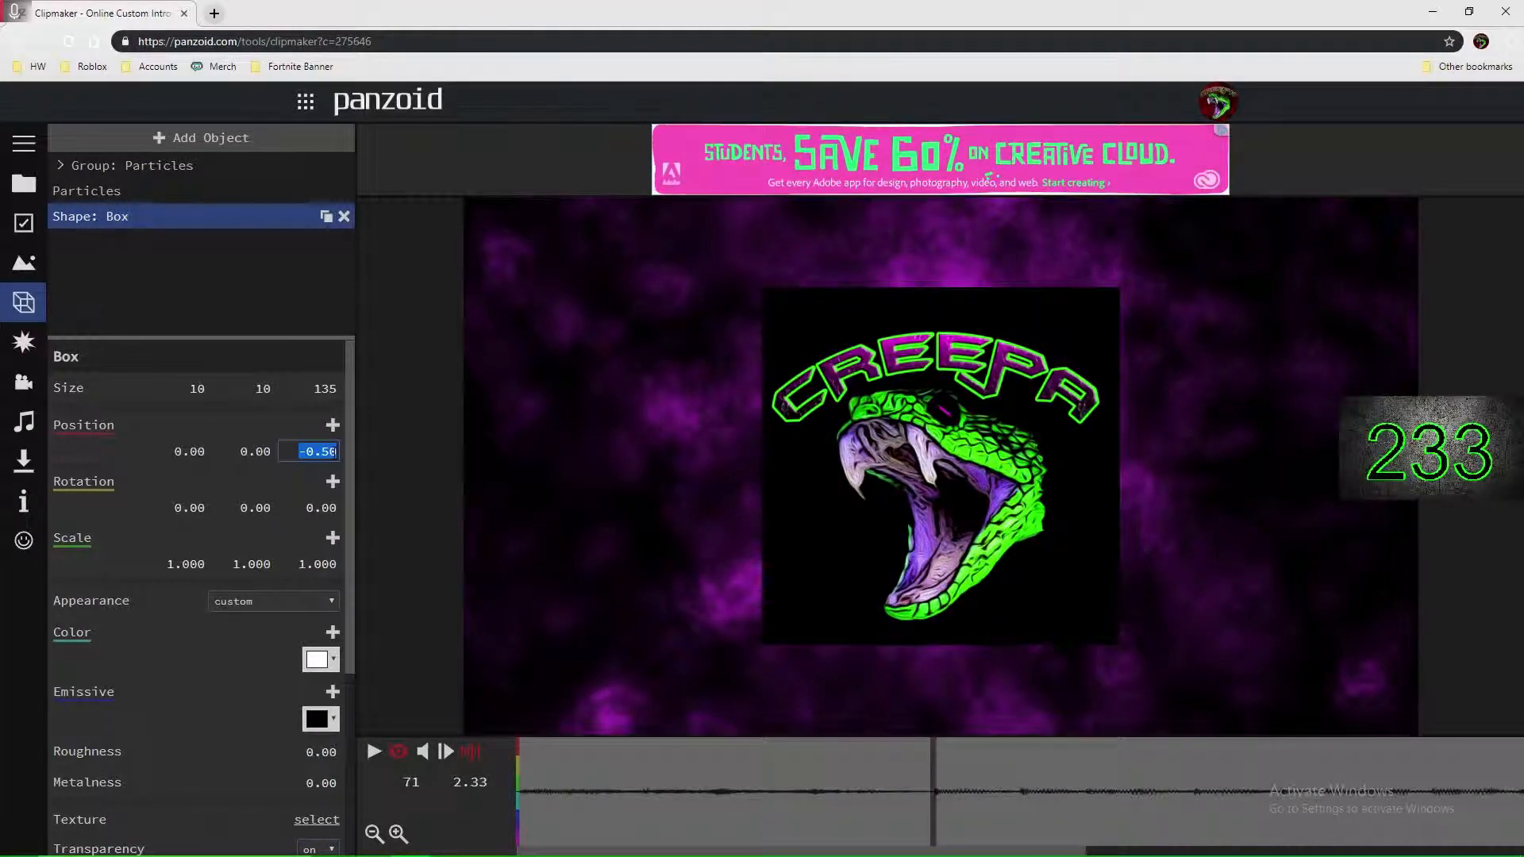
pyautogui.write('0')
pyautogui.press('Return')
pyautogui.moveTo(331, 388); pyautogui.dragTo(7, 465)
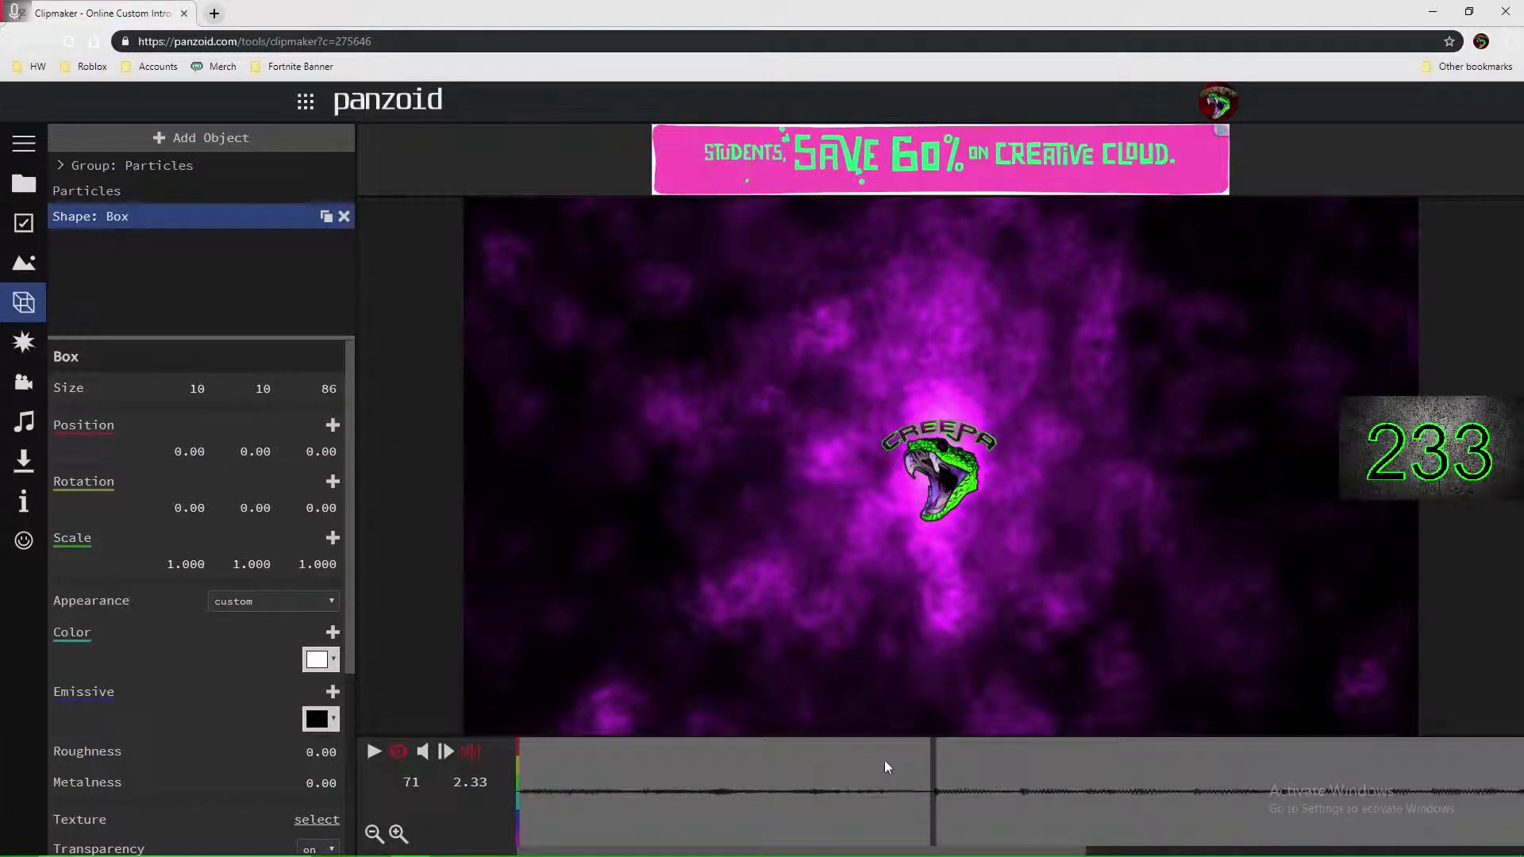
# Step: Keyframe the box's position at frame 65 with a third value of 24.10 and shift the keyframe slightly earlier
pyautogui.moveTo(930, 760); pyautogui.dragTo(899, 761)
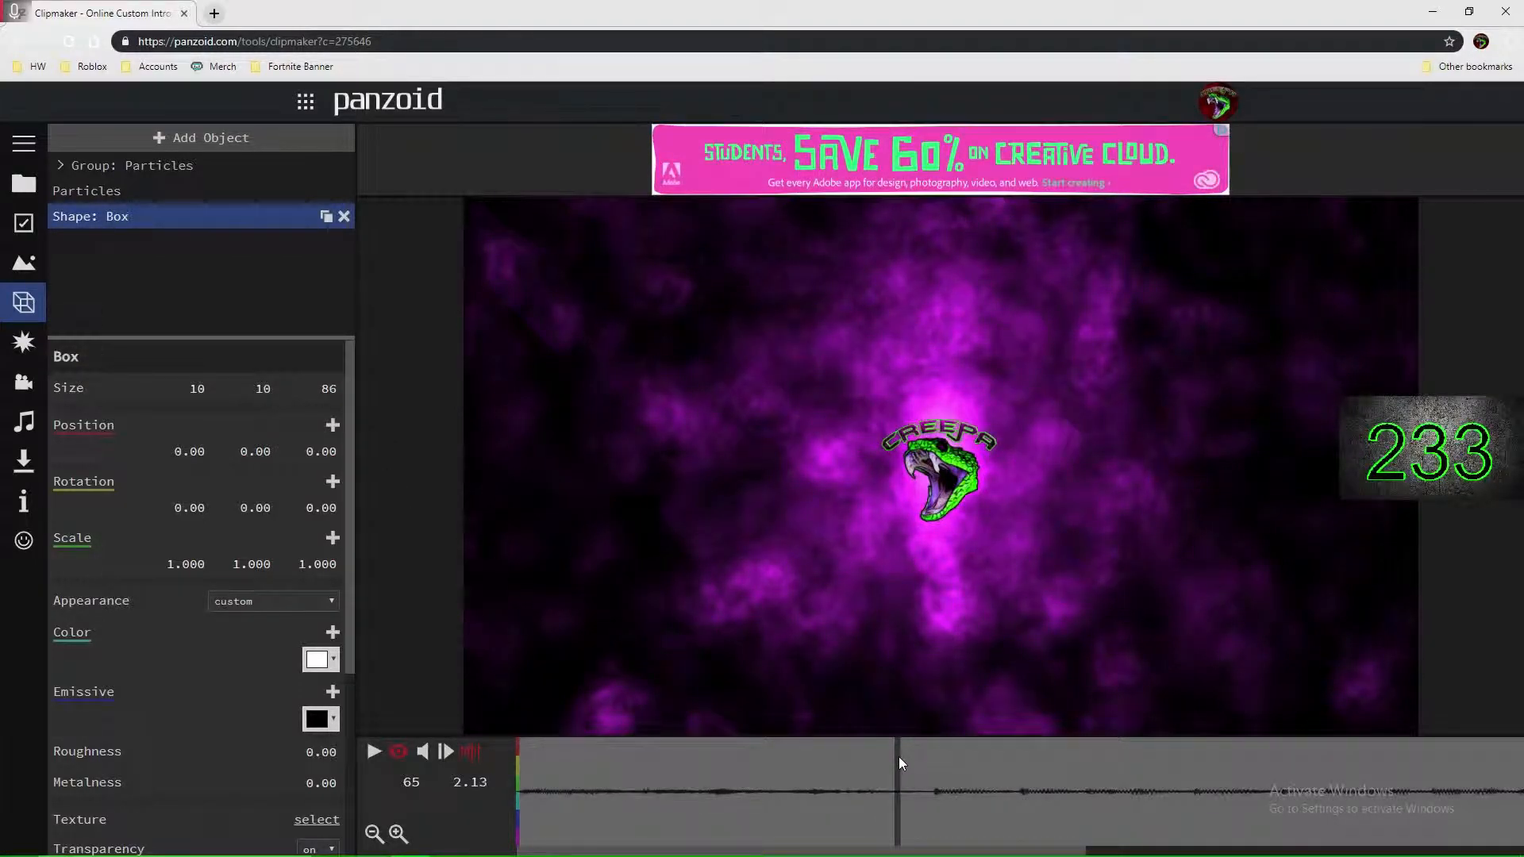
pyautogui.click(333, 425)
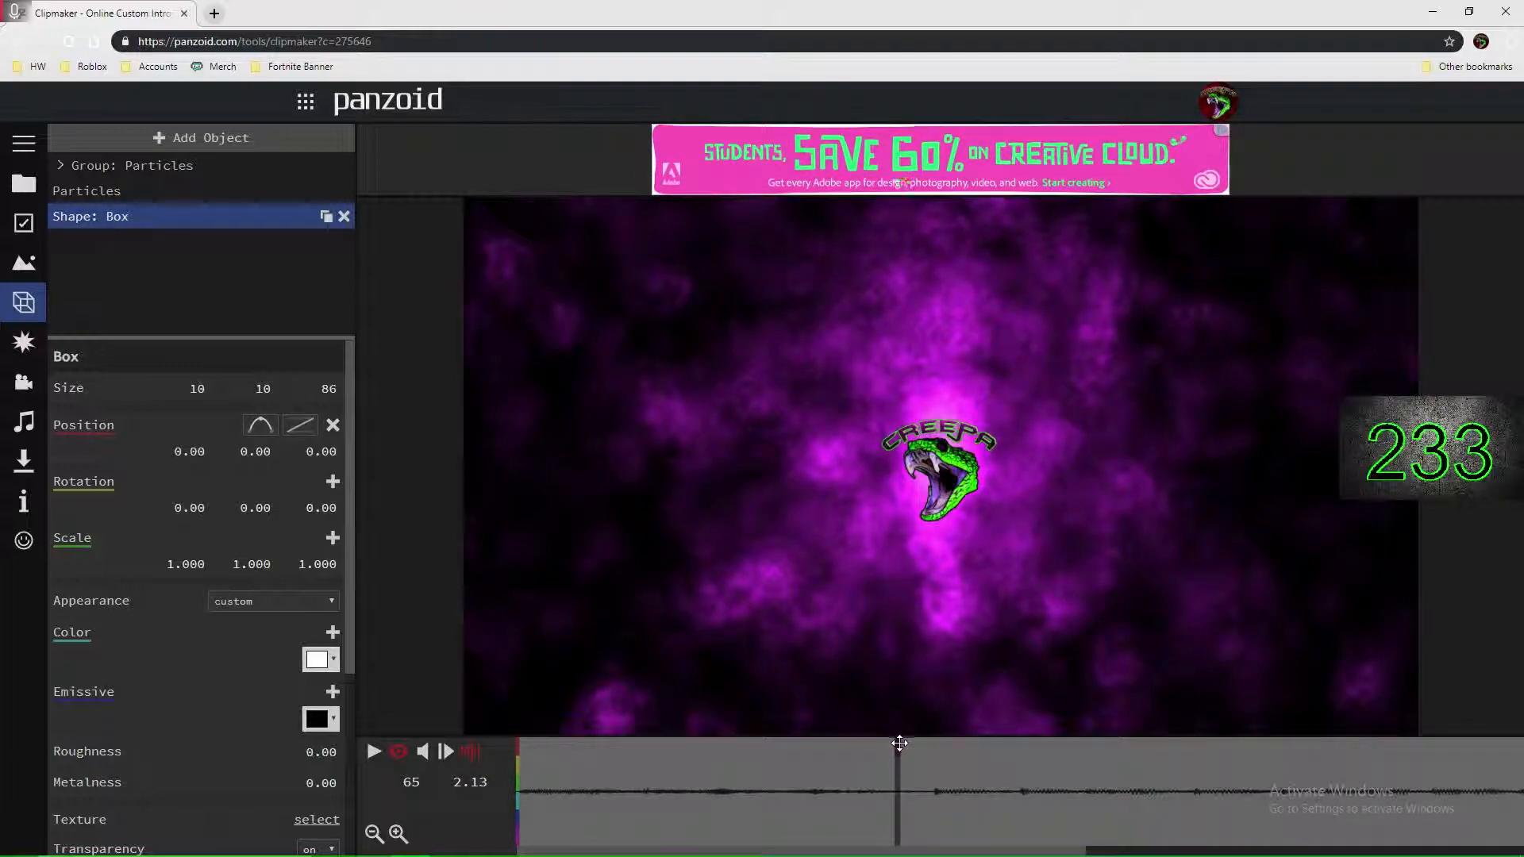
pyautogui.moveTo(319, 454); pyautogui.dragTo(715, 449)
pyautogui.moveTo(619, 470); pyautogui.dragTo(544, 489)
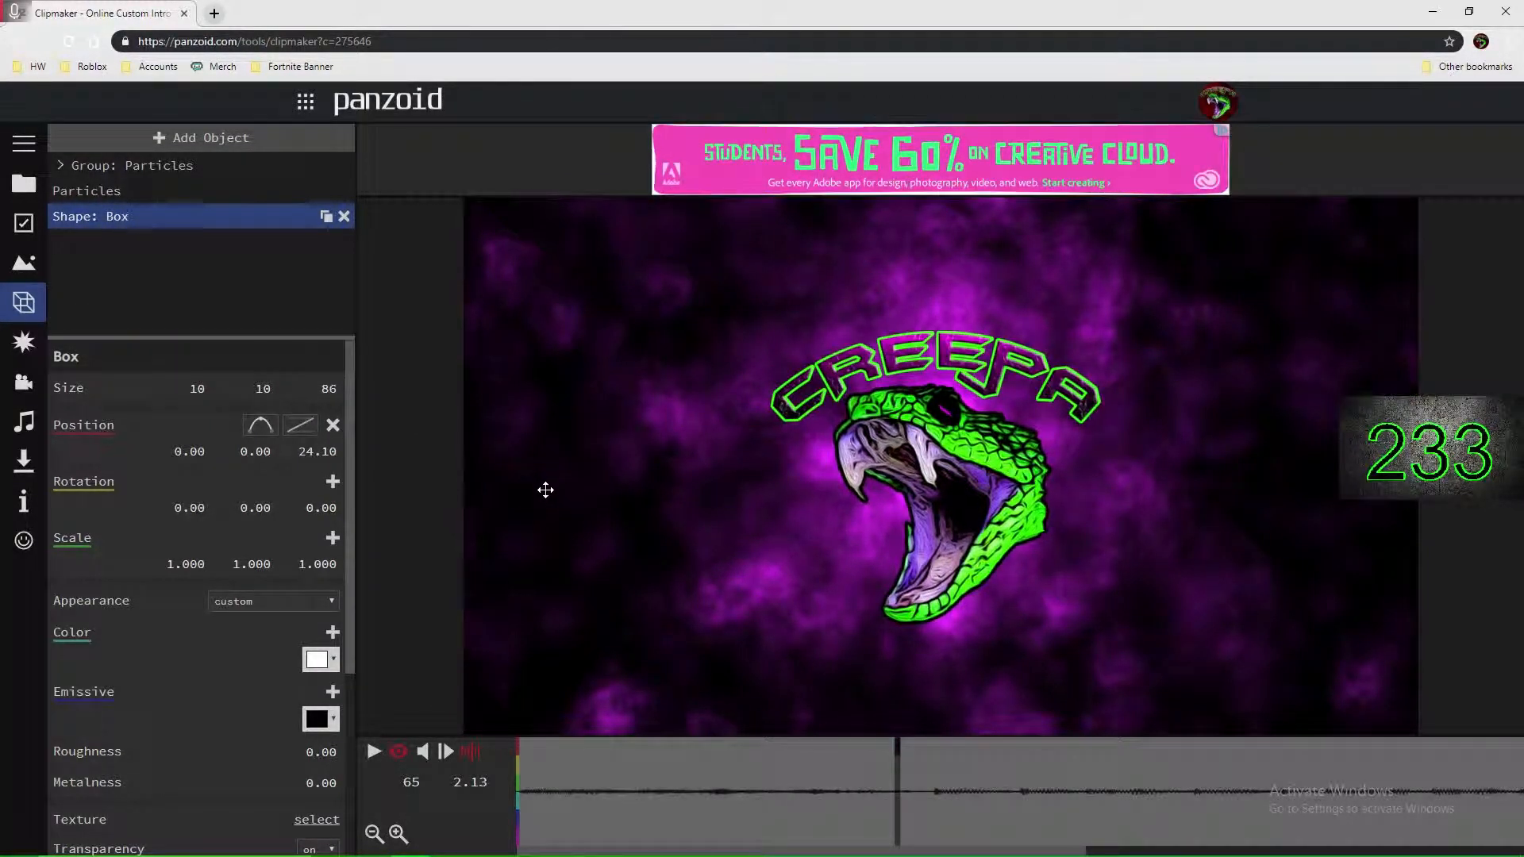
pyautogui.moveTo(706, 752); pyautogui.dragTo(509, 783)
pyautogui.press('space')
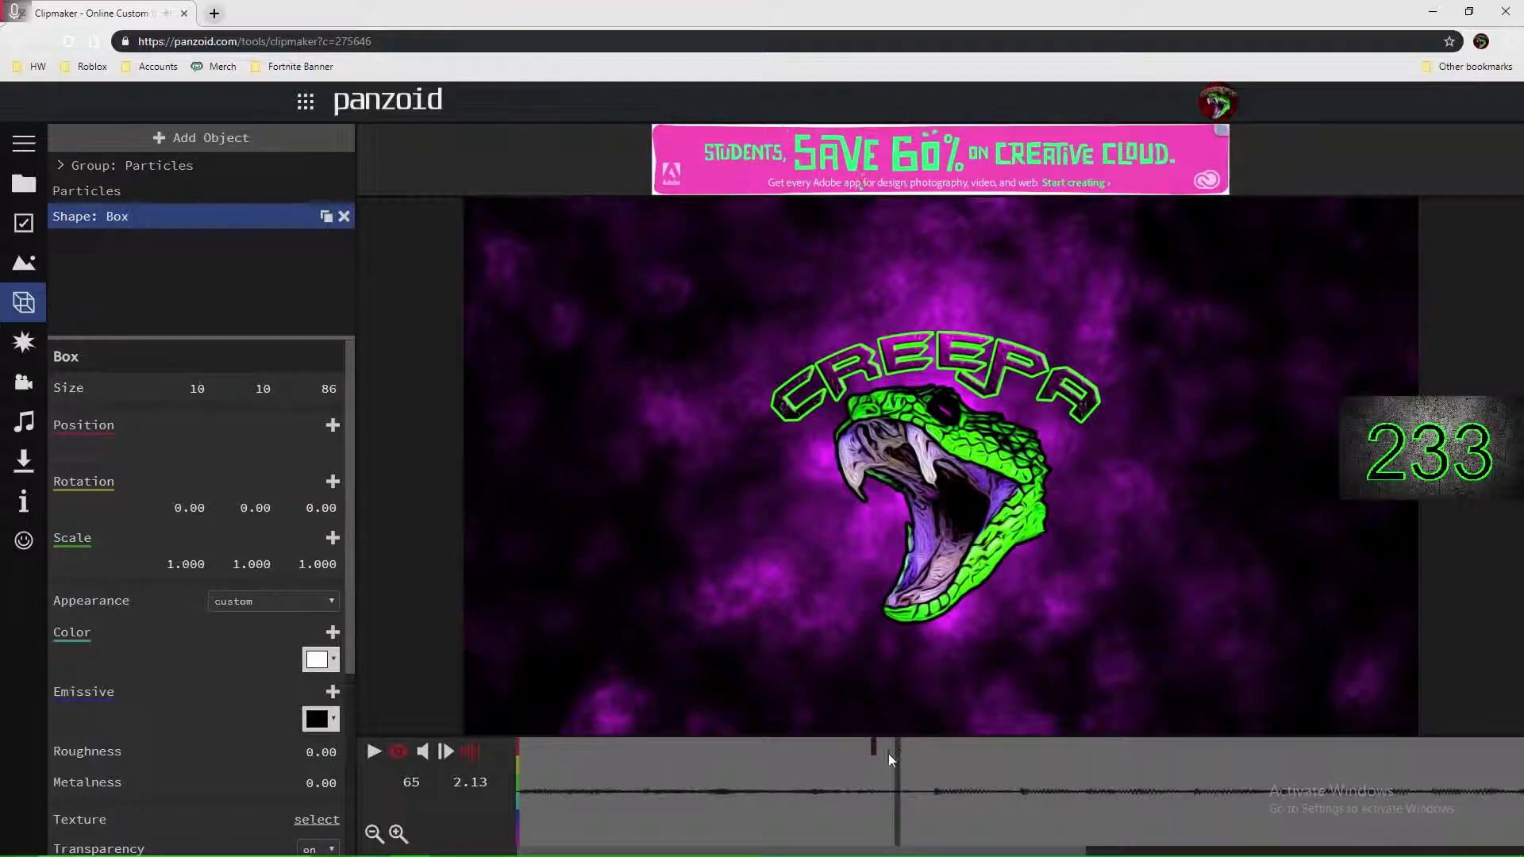
# Step: Keyframe the box's position at frame 69 with a third value of 28.40
pyautogui.moveTo(904, 749); pyautogui.dragTo(920, 750)
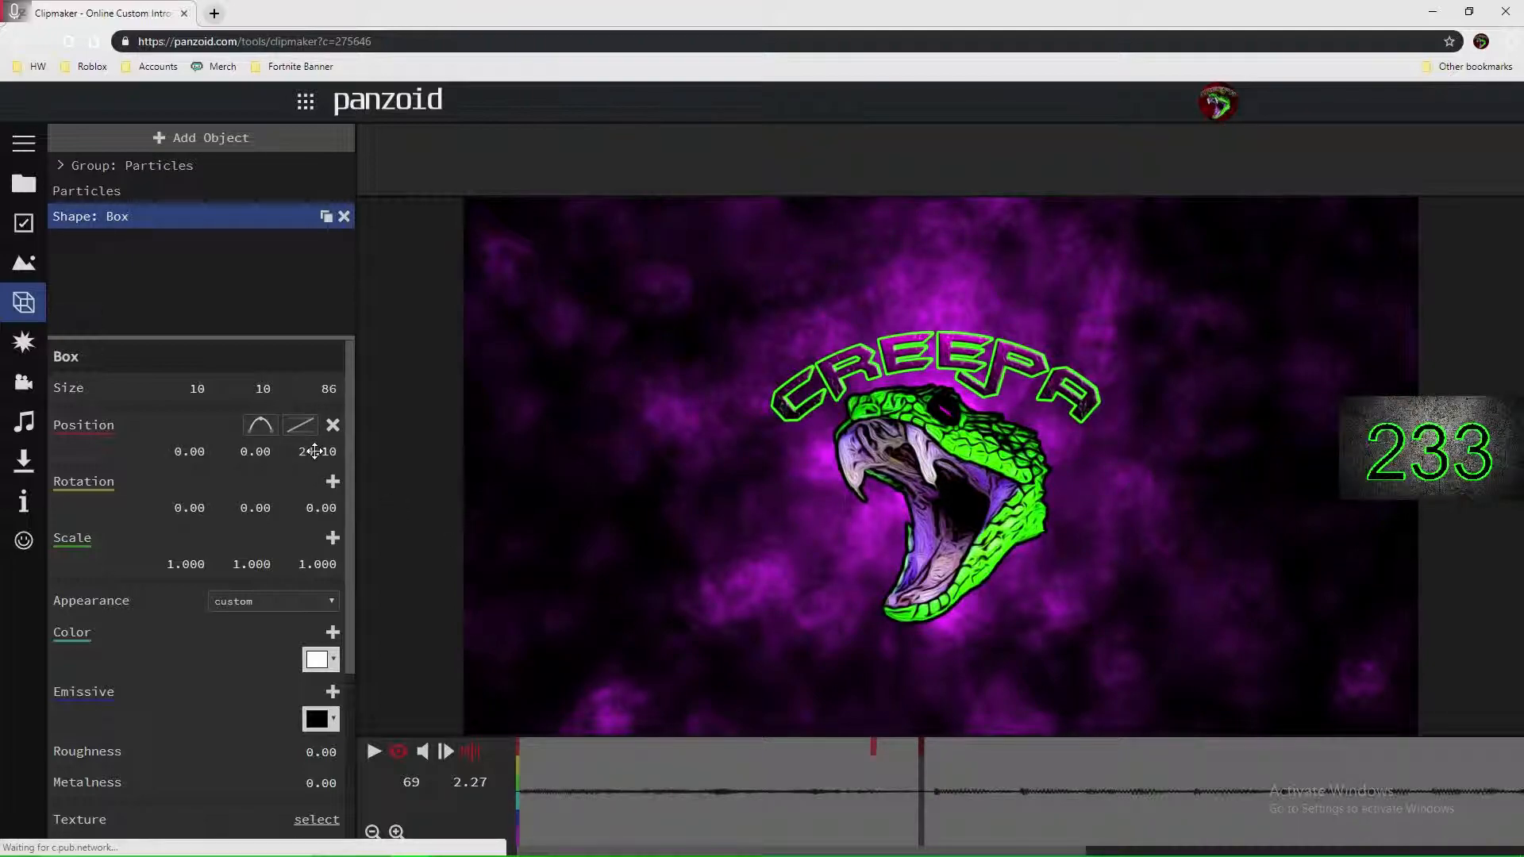
pyautogui.moveTo(318, 450); pyautogui.dragTo(351, 453)
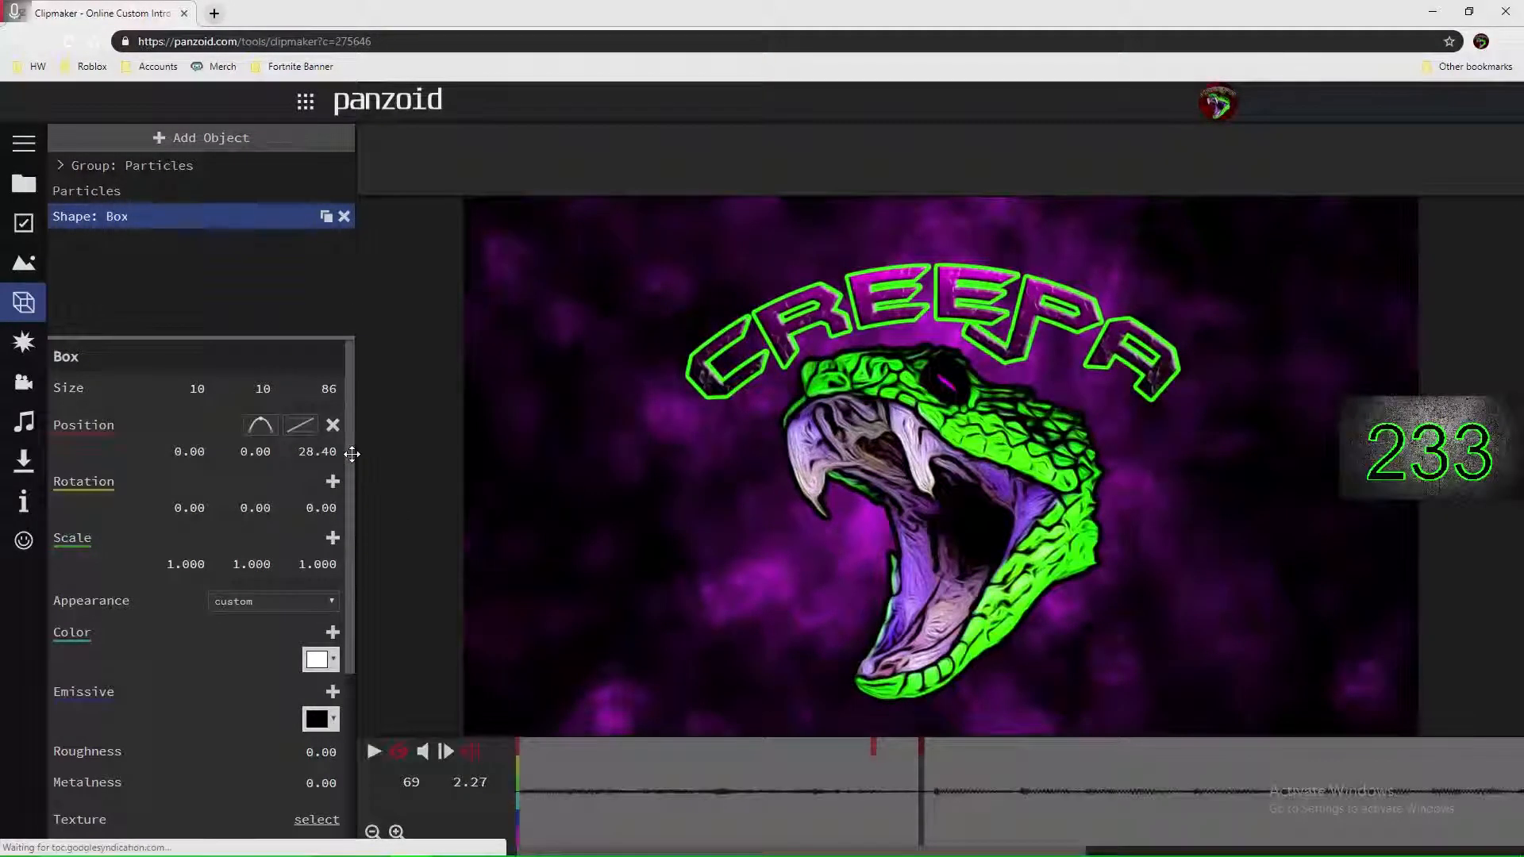
# Step: Keyframe the box's position at frame 70 and set its third value to 24.50
pyautogui.click(925, 778)
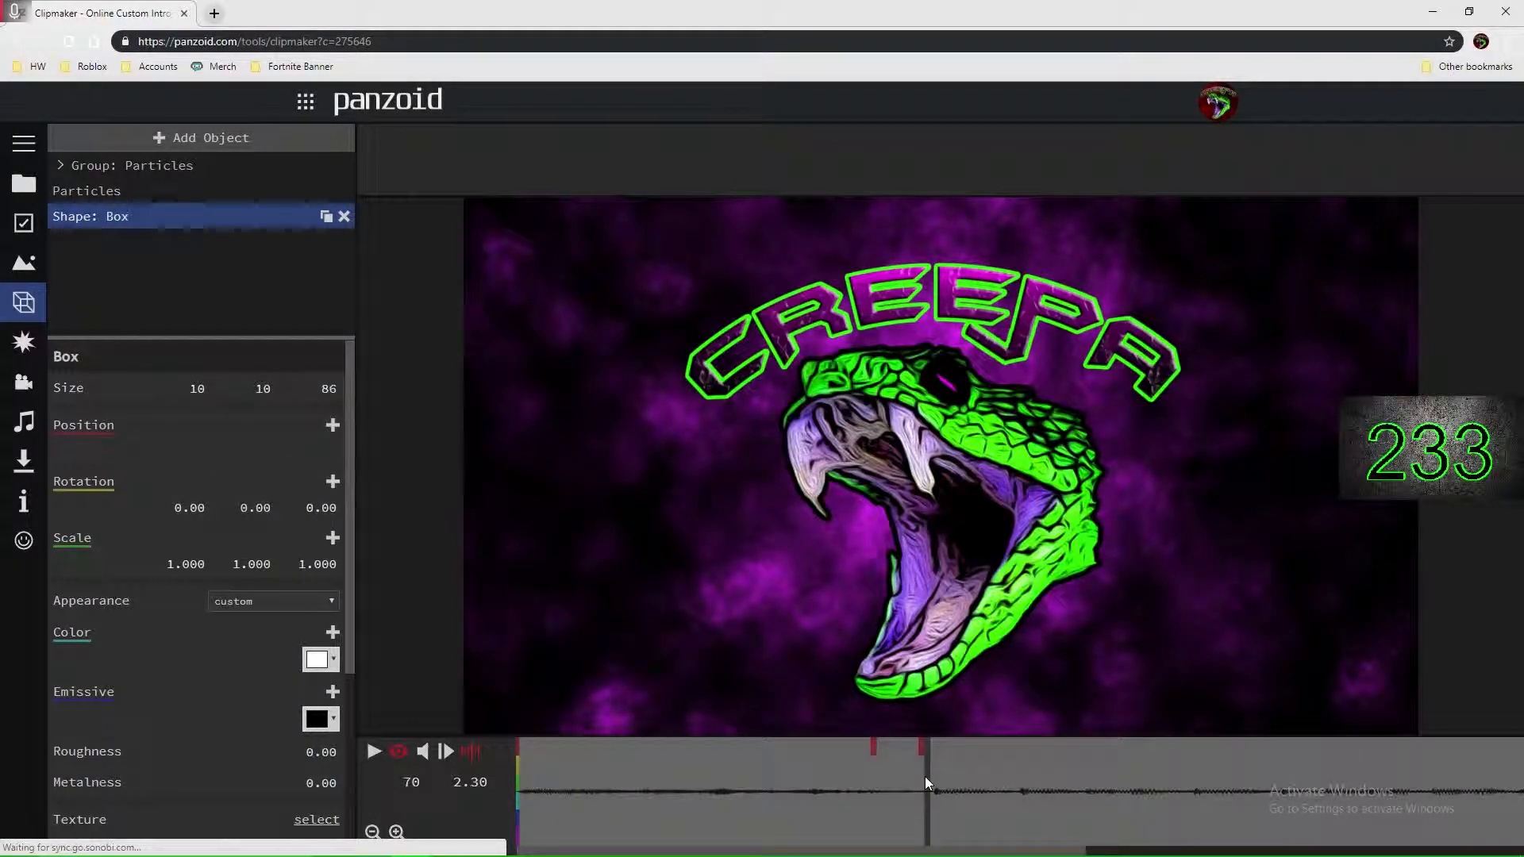
pyautogui.click(332, 425)
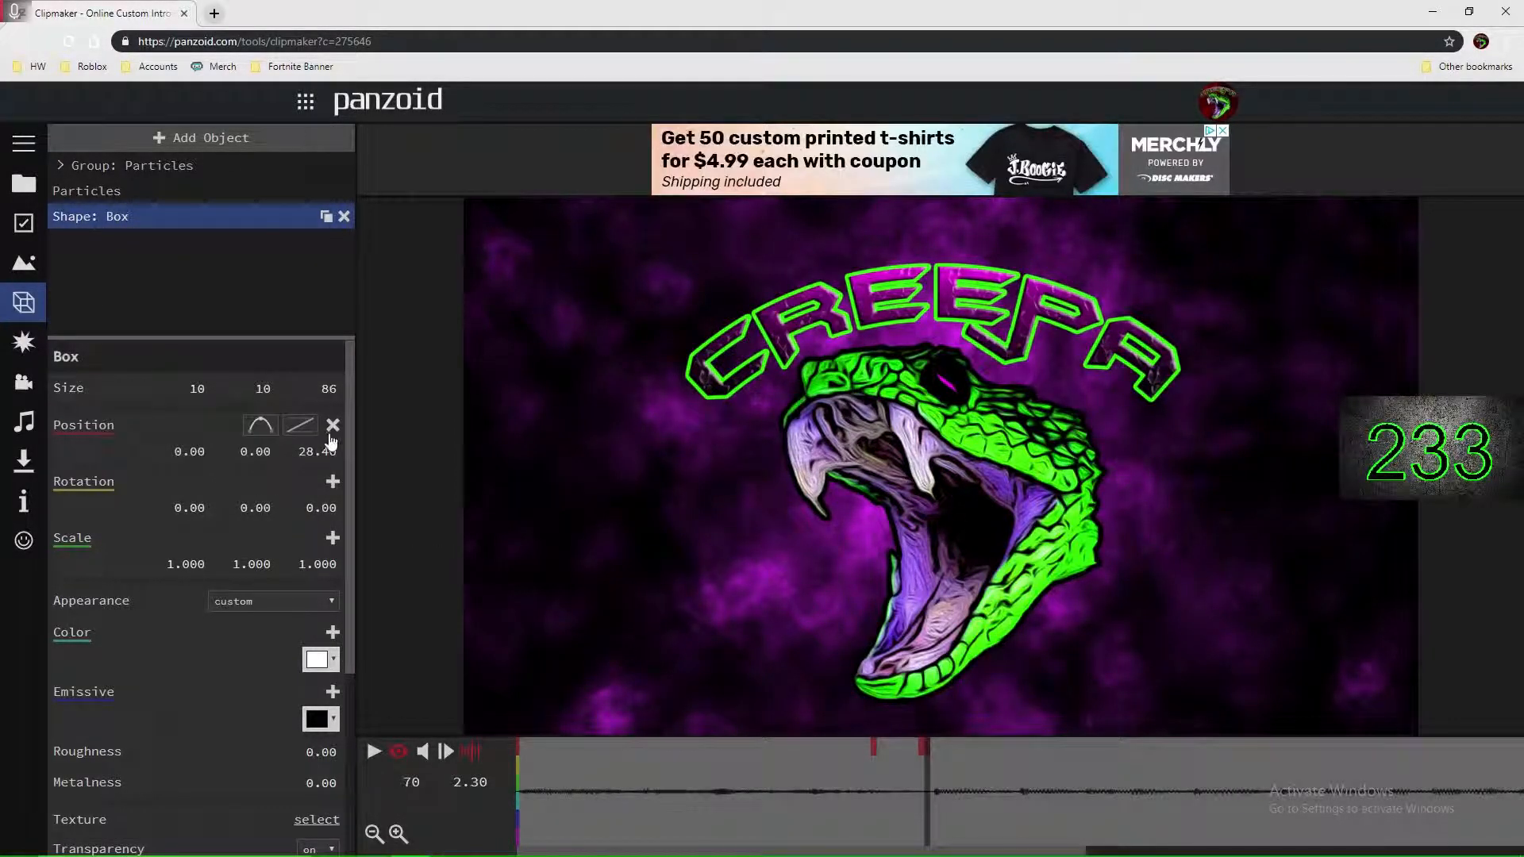
pyautogui.moveTo(320, 450); pyautogui.dragTo(296, 453)
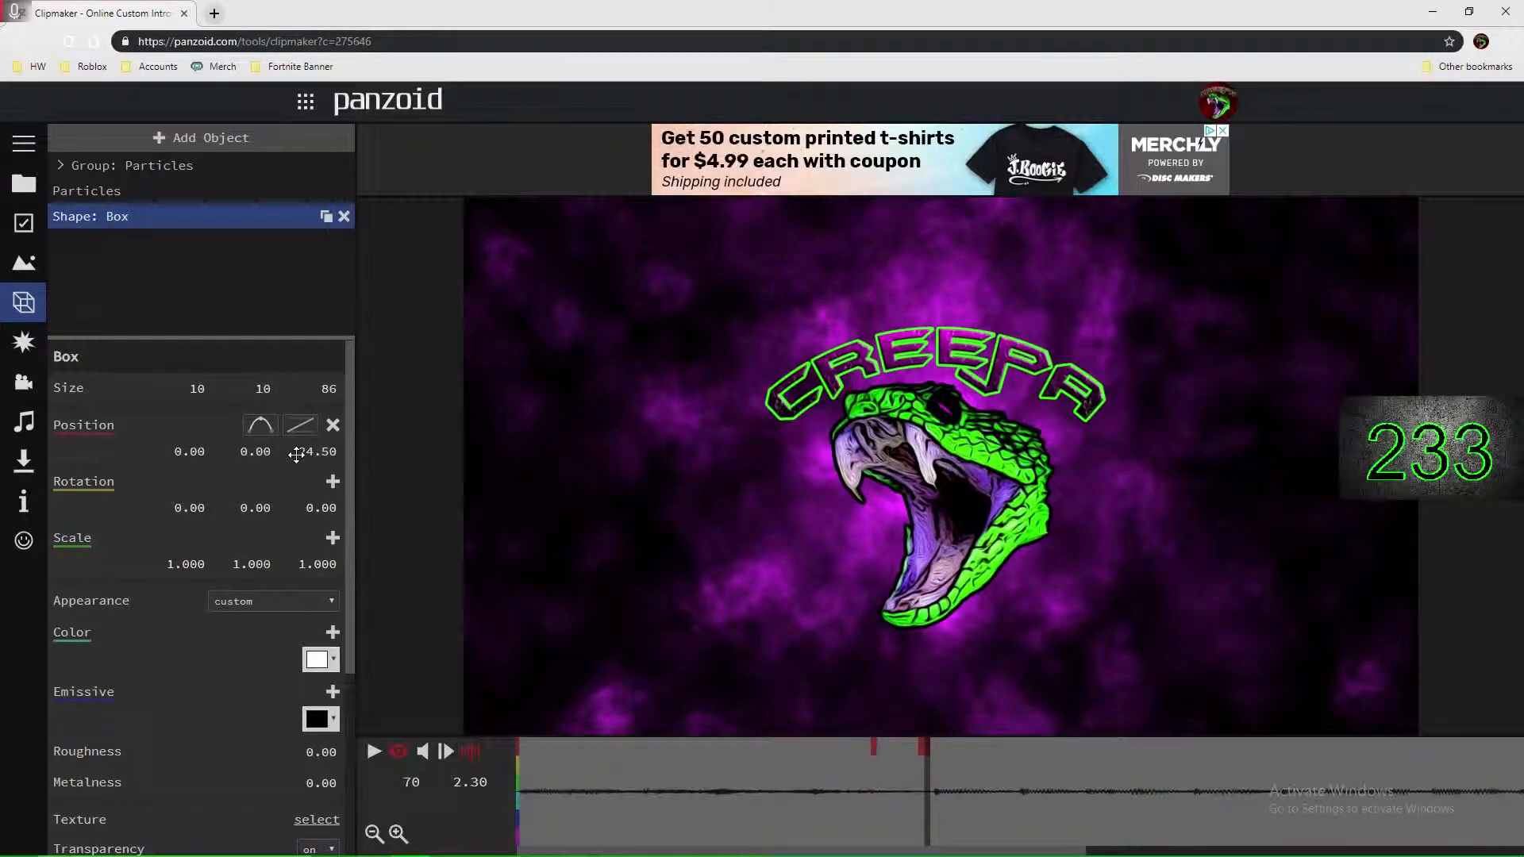
# Step: Play the audio past frame 70 and copy the box's position keyframe pair onto the next beats, near frames 78 and 85
pyautogui.press('space')
pyautogui.press('space')
pyautogui.click(805, 767)
pyautogui.press('space')
pyautogui.press('space')
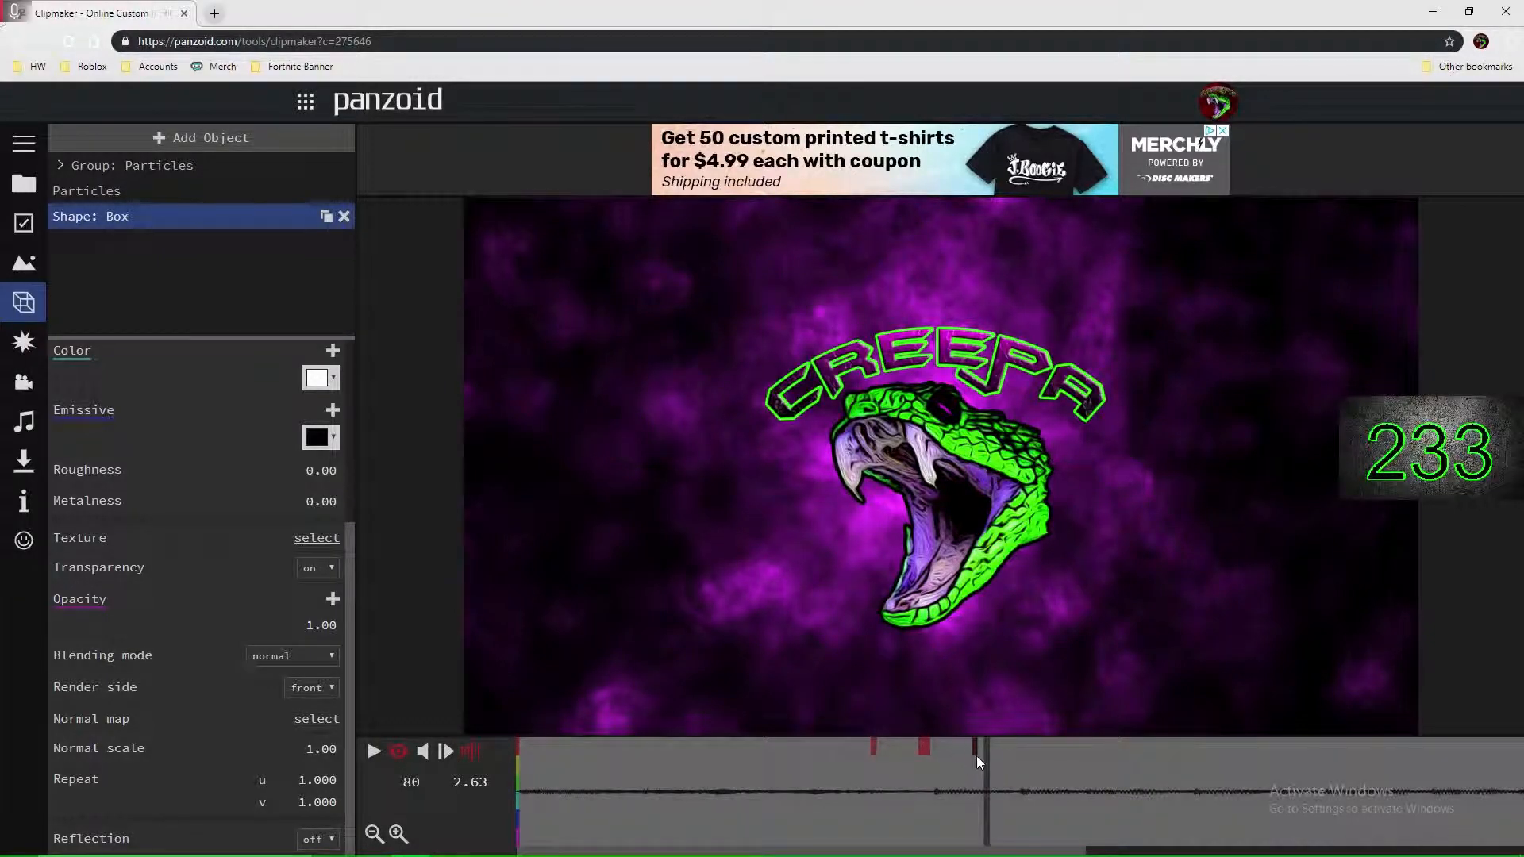
pyautogui.hotkey('ctrl', 'z')
pyautogui.moveTo(981, 760); pyautogui.dragTo(1020, 748)
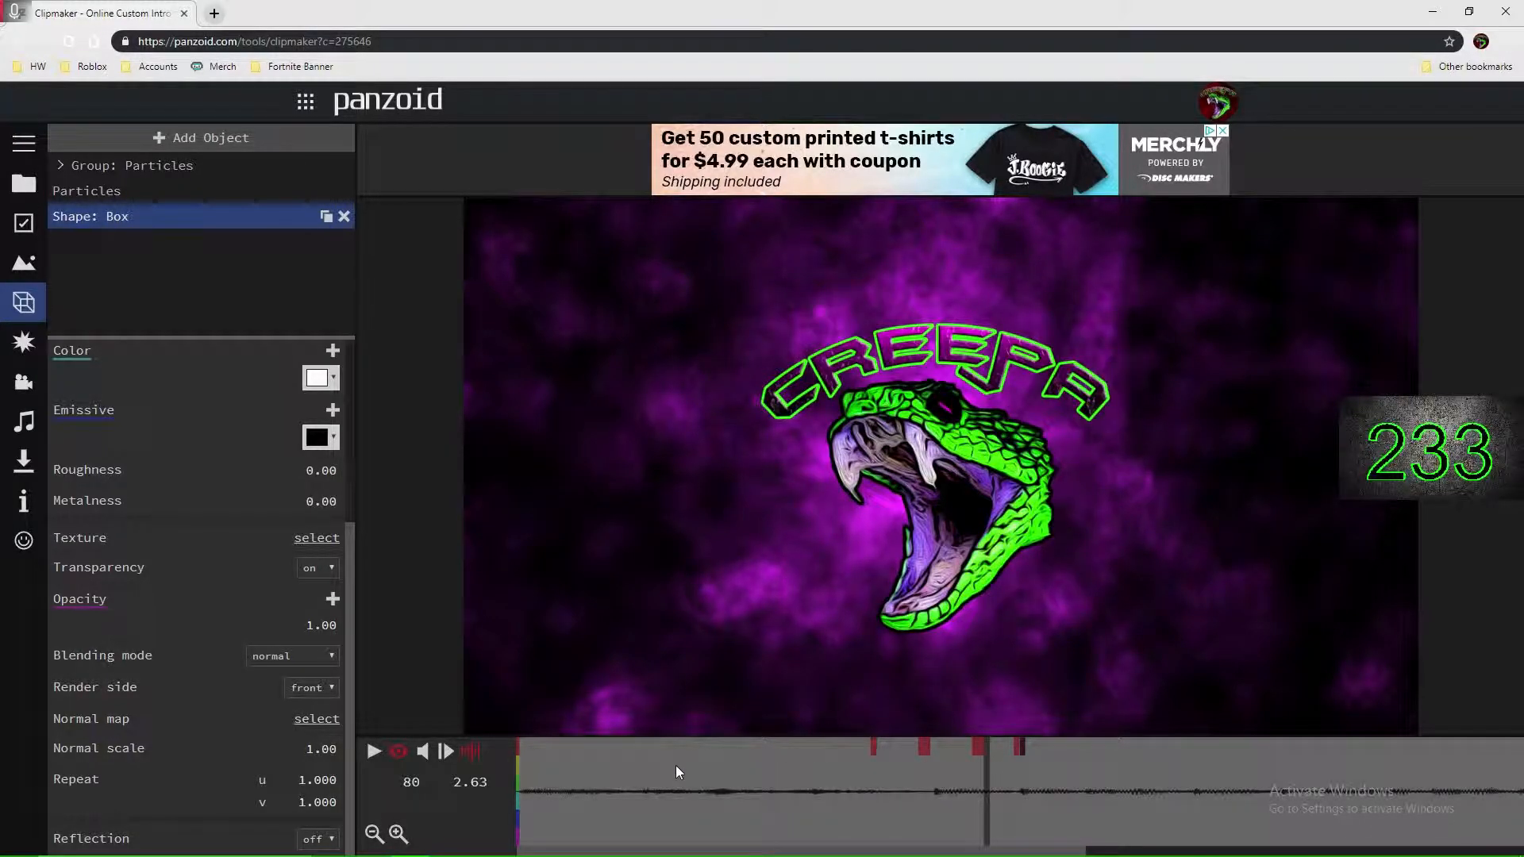
# Step: Replay the beats, copy the position keyframe pair to about frame 96 and delete the pair near frame 78
pyautogui.click(675, 765)
pyautogui.press('space')
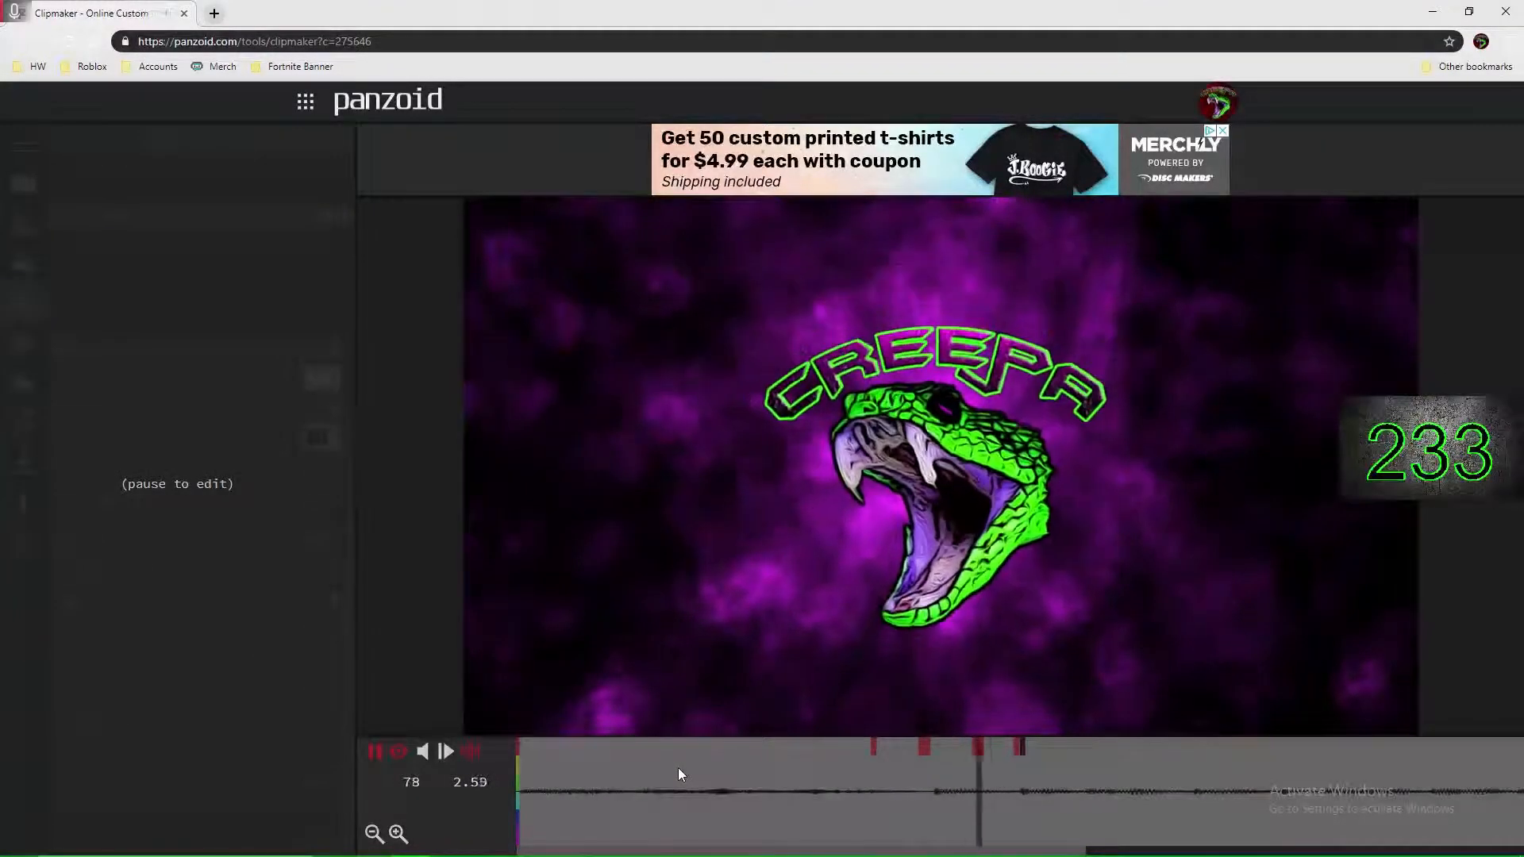
pyautogui.press('space')
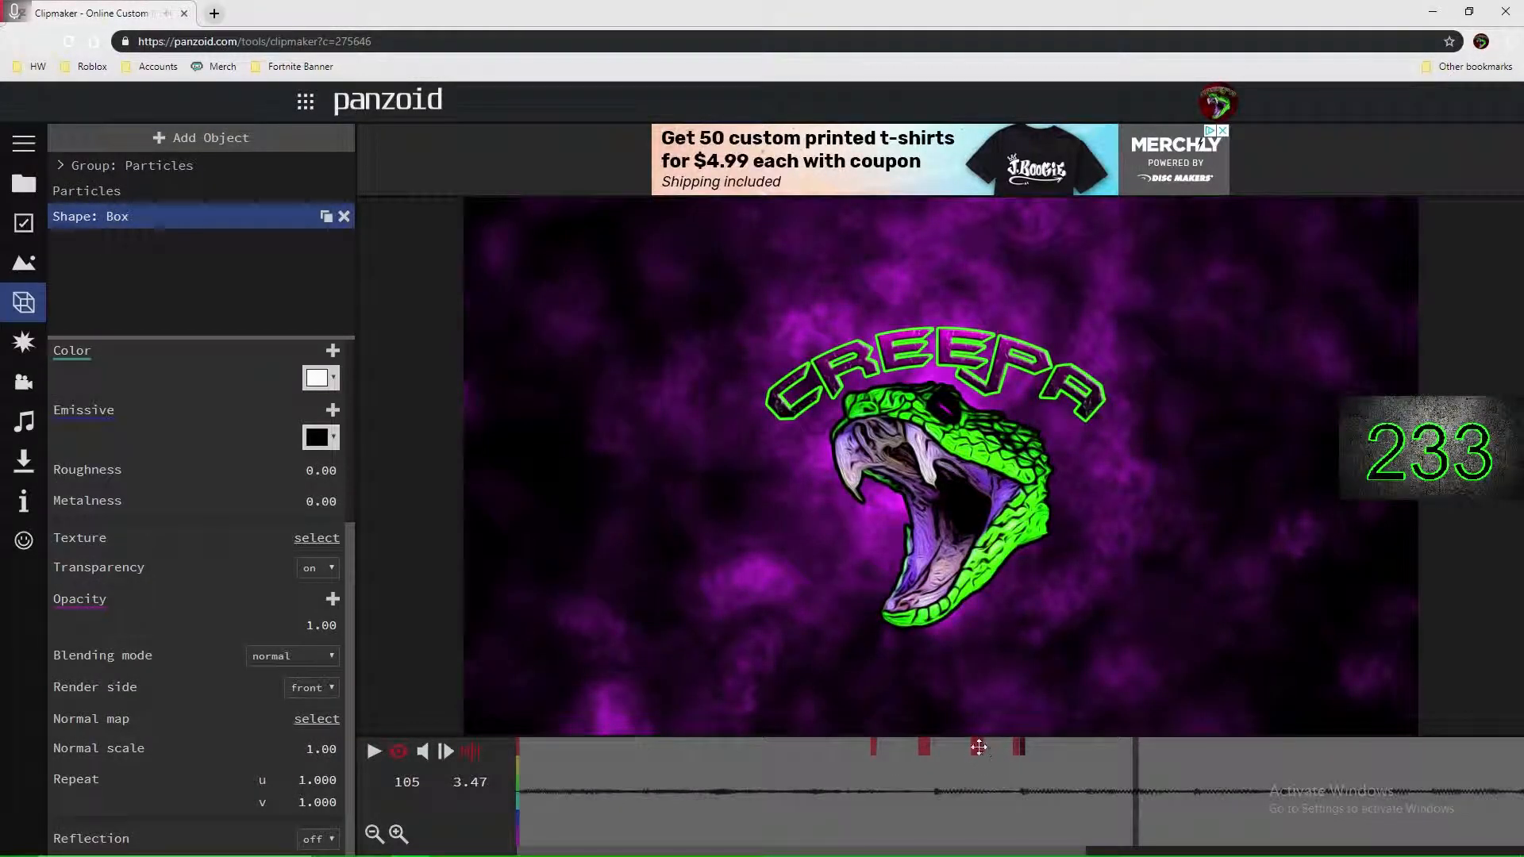
pyautogui.moveTo(1090, 781); pyautogui.dragTo(1084, 780)
pyautogui.click(976, 751)
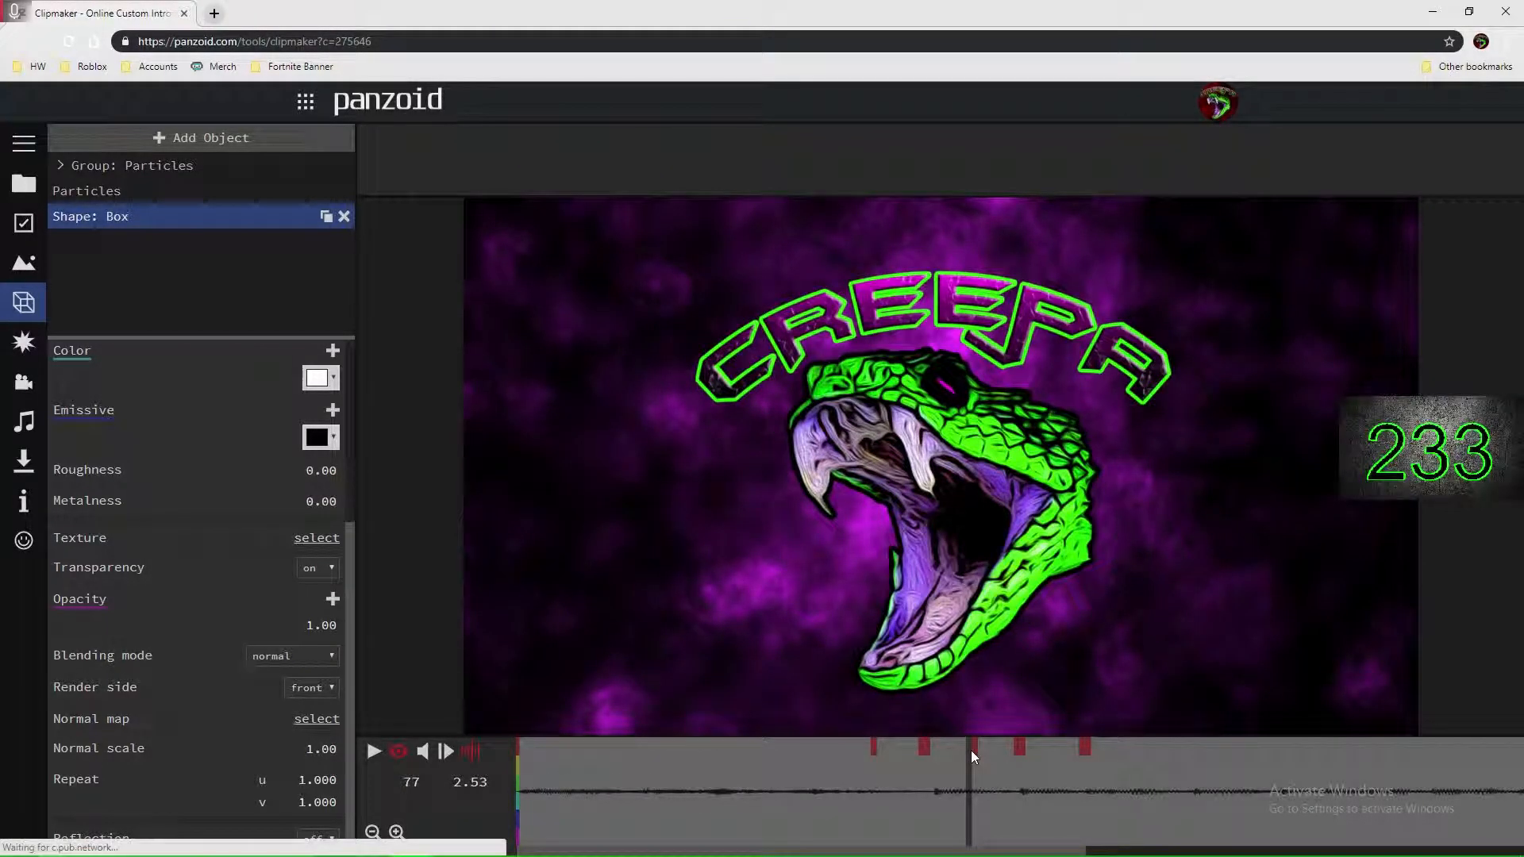
pyautogui.click(832, 760)
pyautogui.press('space')
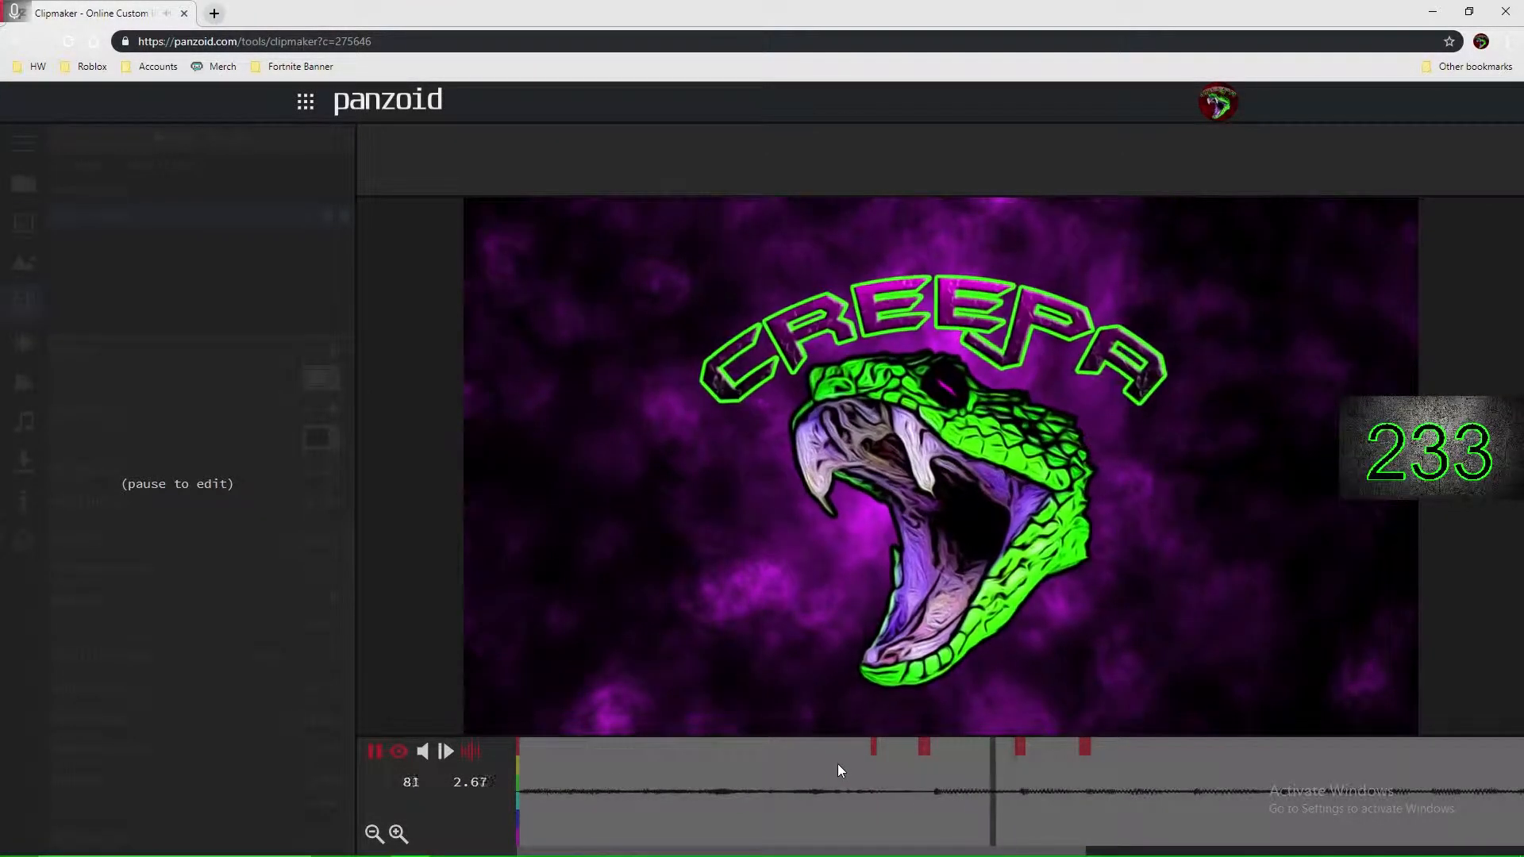
pyautogui.press('space')
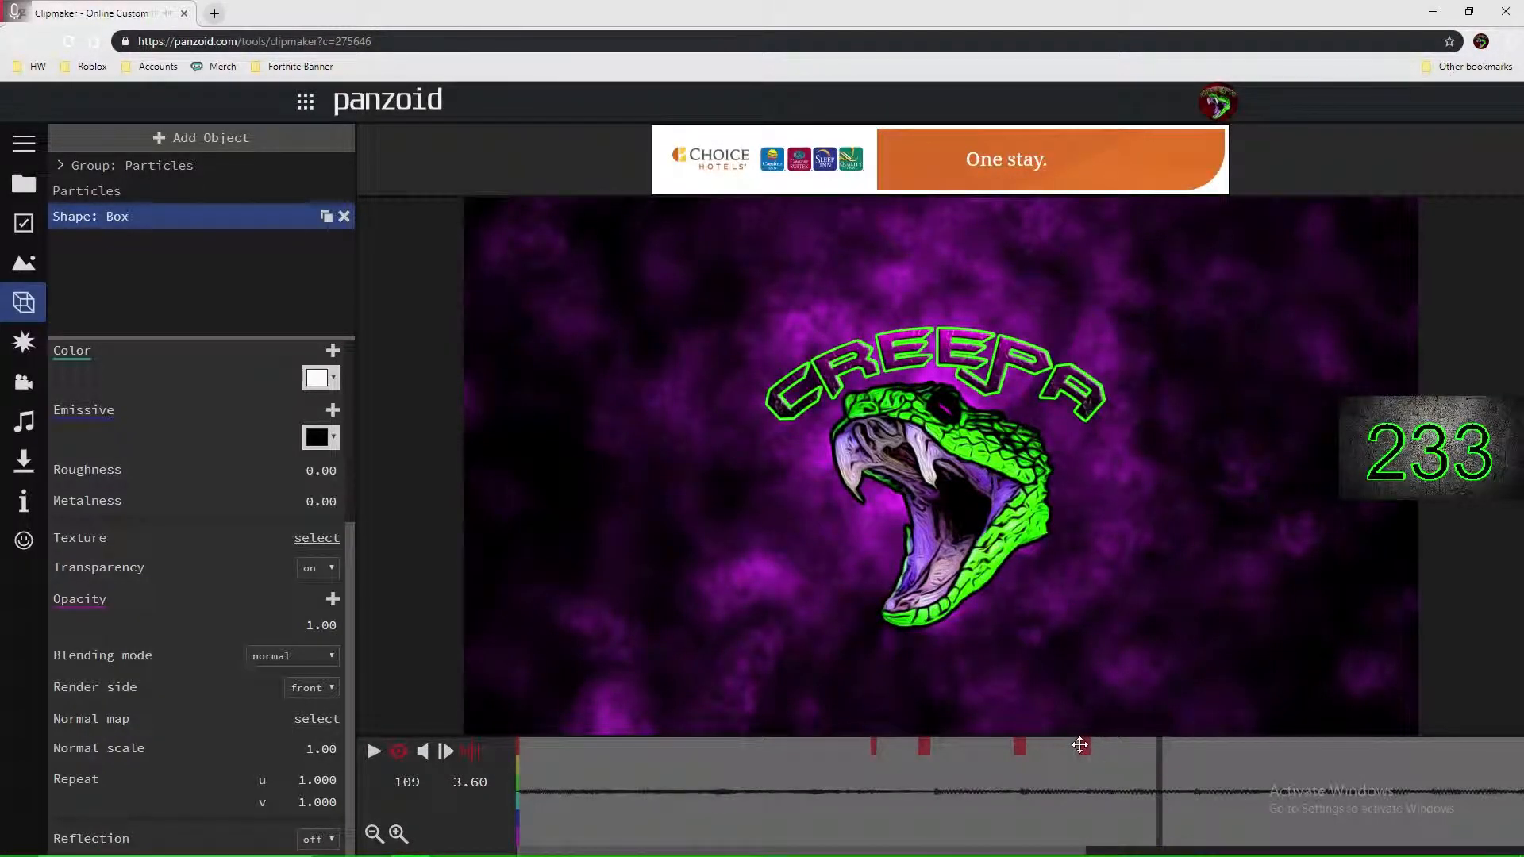
# Step: Place four more copies of the position keyframe pair near frames 100, 104, 108 and 114
pyautogui.moveTo(1111, 756); pyautogui.dragTo(1106, 755)
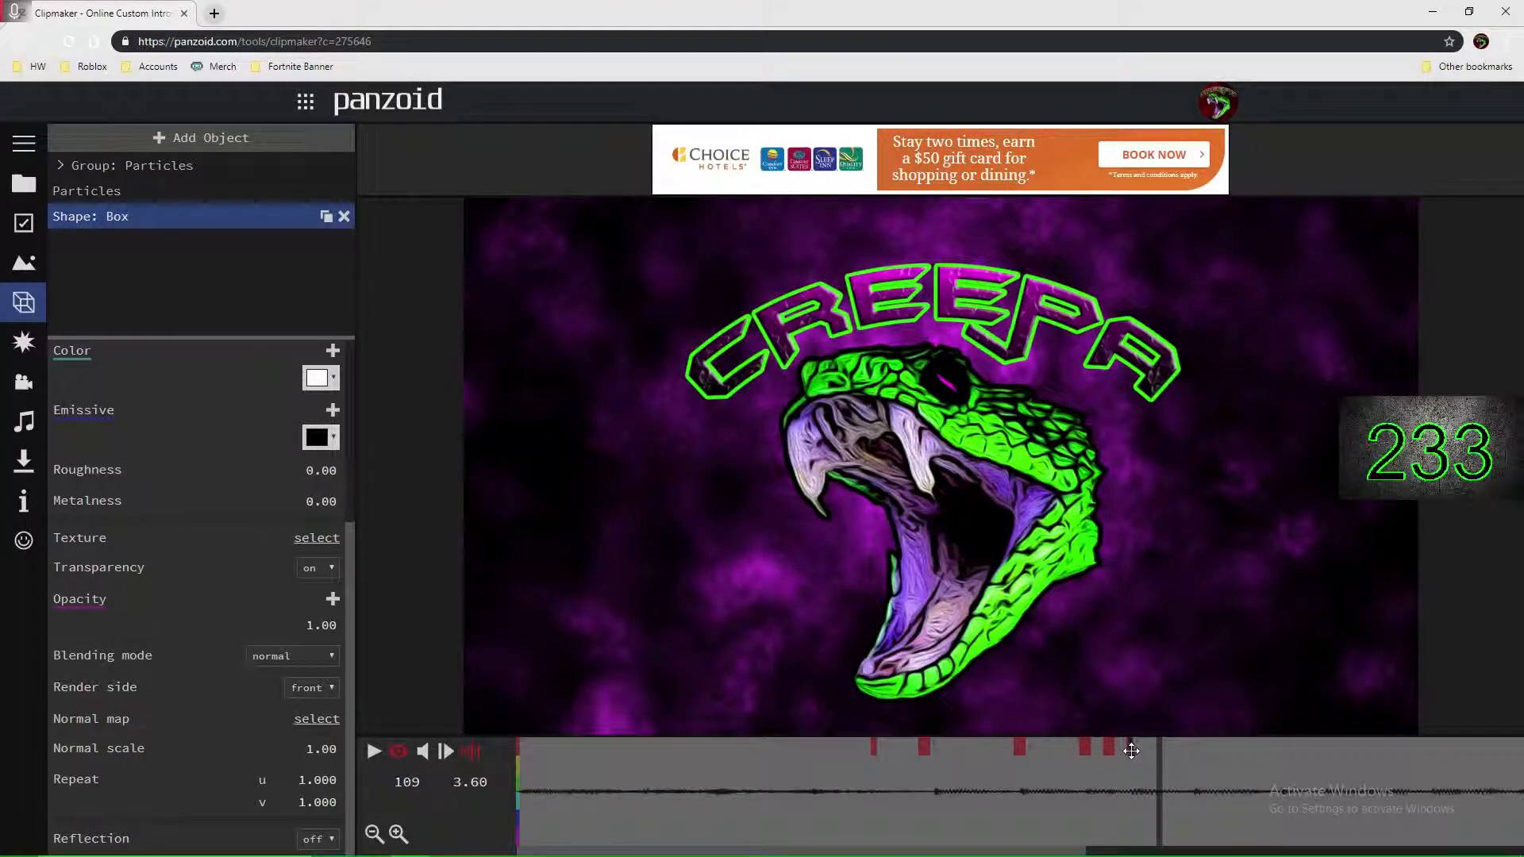
pyautogui.moveTo(1130, 748); pyautogui.dragTo(1136, 748)
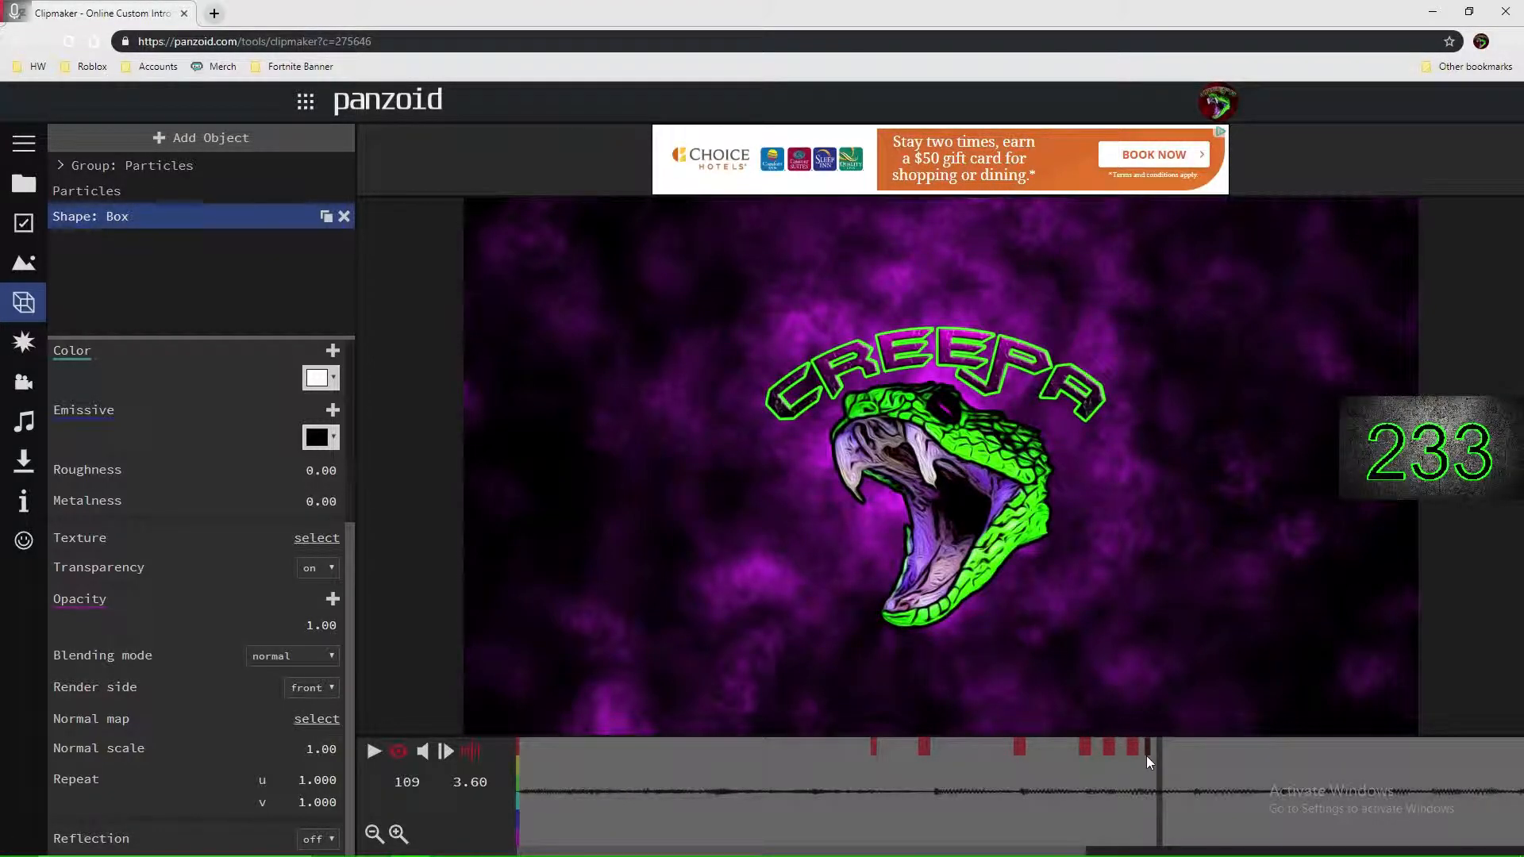
pyautogui.moveTo(1145, 748); pyautogui.dragTo(1160, 749)
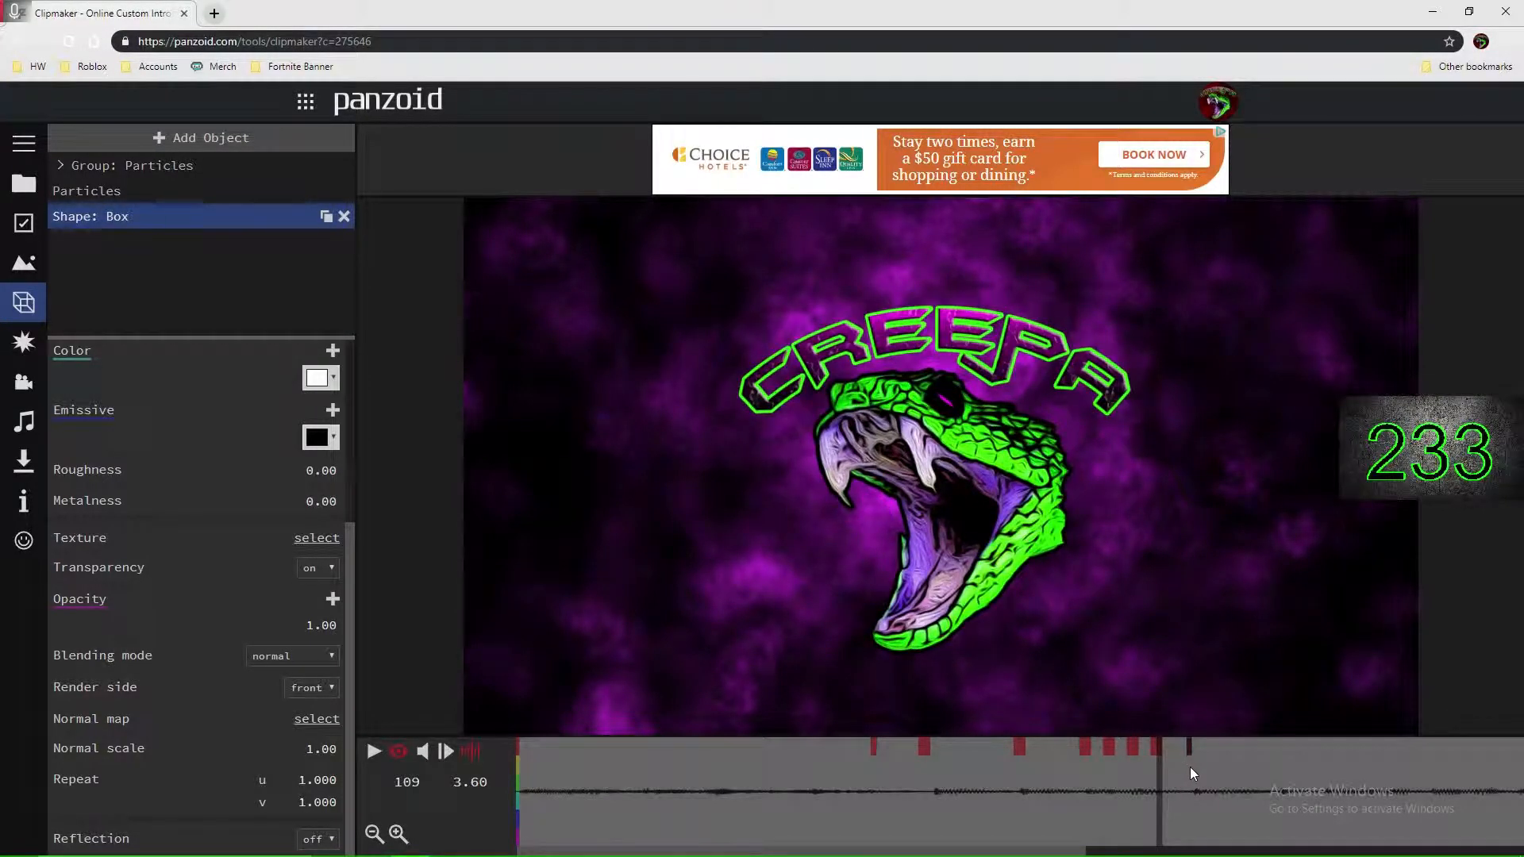
pyautogui.click(1189, 767)
# Step: Copy the position keyframe pair to about frame 130 and play the intro from the beginning
pyautogui.click(924, 817)
pyautogui.scroll(-5, 794, 818)
pyautogui.doubleClick(857, 748)
pyautogui.moveTo(857, 750); pyautogui.dragTo(892, 750)
pyautogui.doubleClick(898, 748)
pyautogui.click(445, 751)
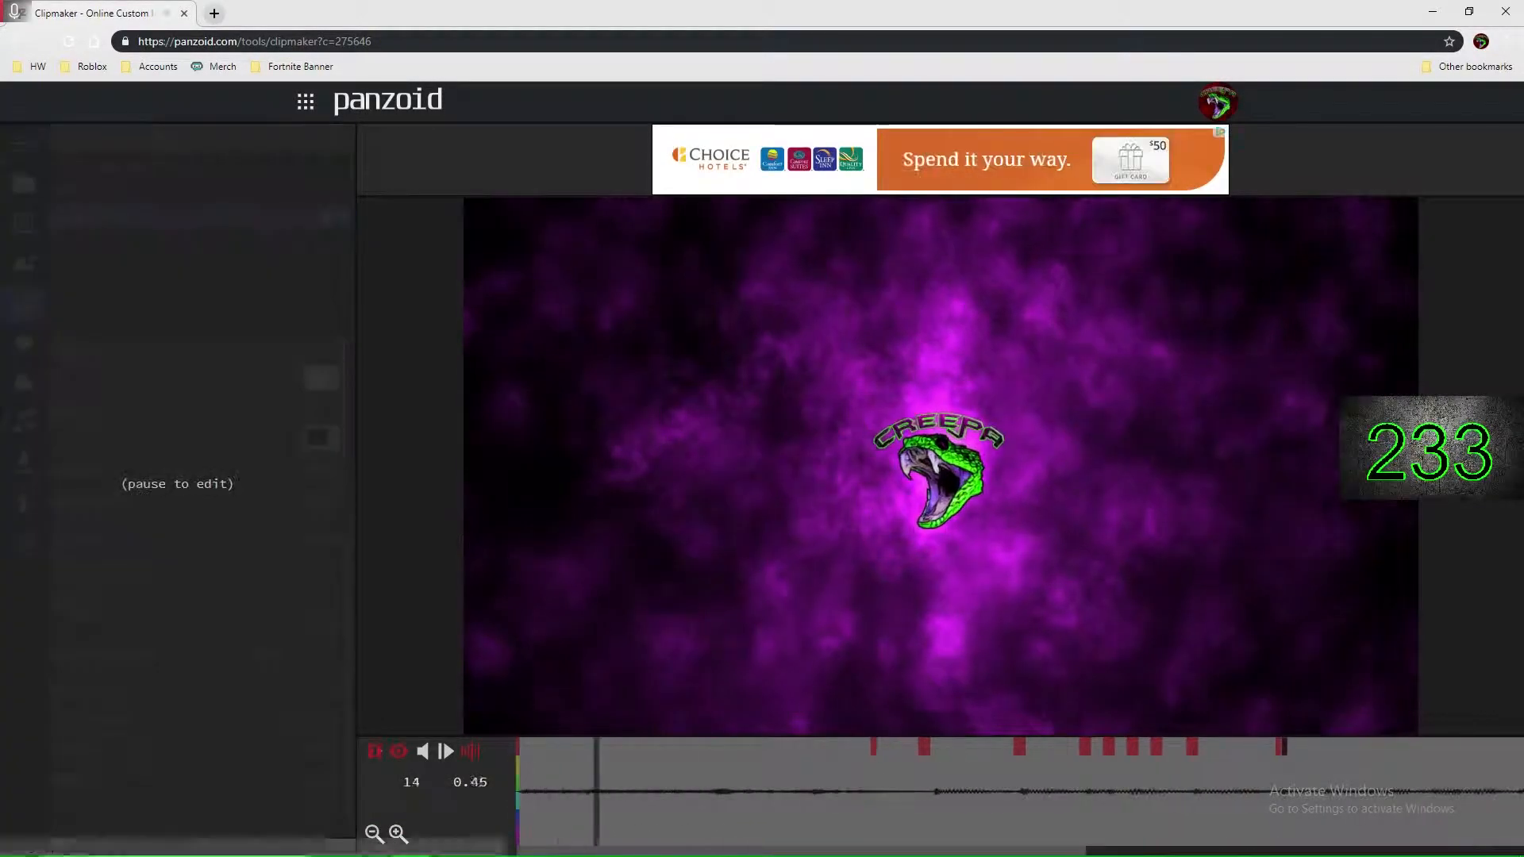
pyautogui.press('space')
# Step: Delete the position keyframe pairs near frames 104 and 108, replaying the audio to check the timing
pyautogui.click(1129, 755)
pyautogui.press('space')
pyautogui.press('space')
pyautogui.doubleClick(1156, 748)
pyautogui.press('space')
pyautogui.press('space')
pyautogui.click(1099, 773)
pyautogui.moveTo(1054, 851); pyautogui.dragTo(1214, 851)
pyautogui.press('space')
pyautogui.press('space')
# Step: Place copies of the position keyframe pair on the beats near frames 136, 140 and 145
pyautogui.doubleClick(1038, 749)
pyautogui.doubleClick(1043, 753)
pyautogui.doubleClick(1060, 753)
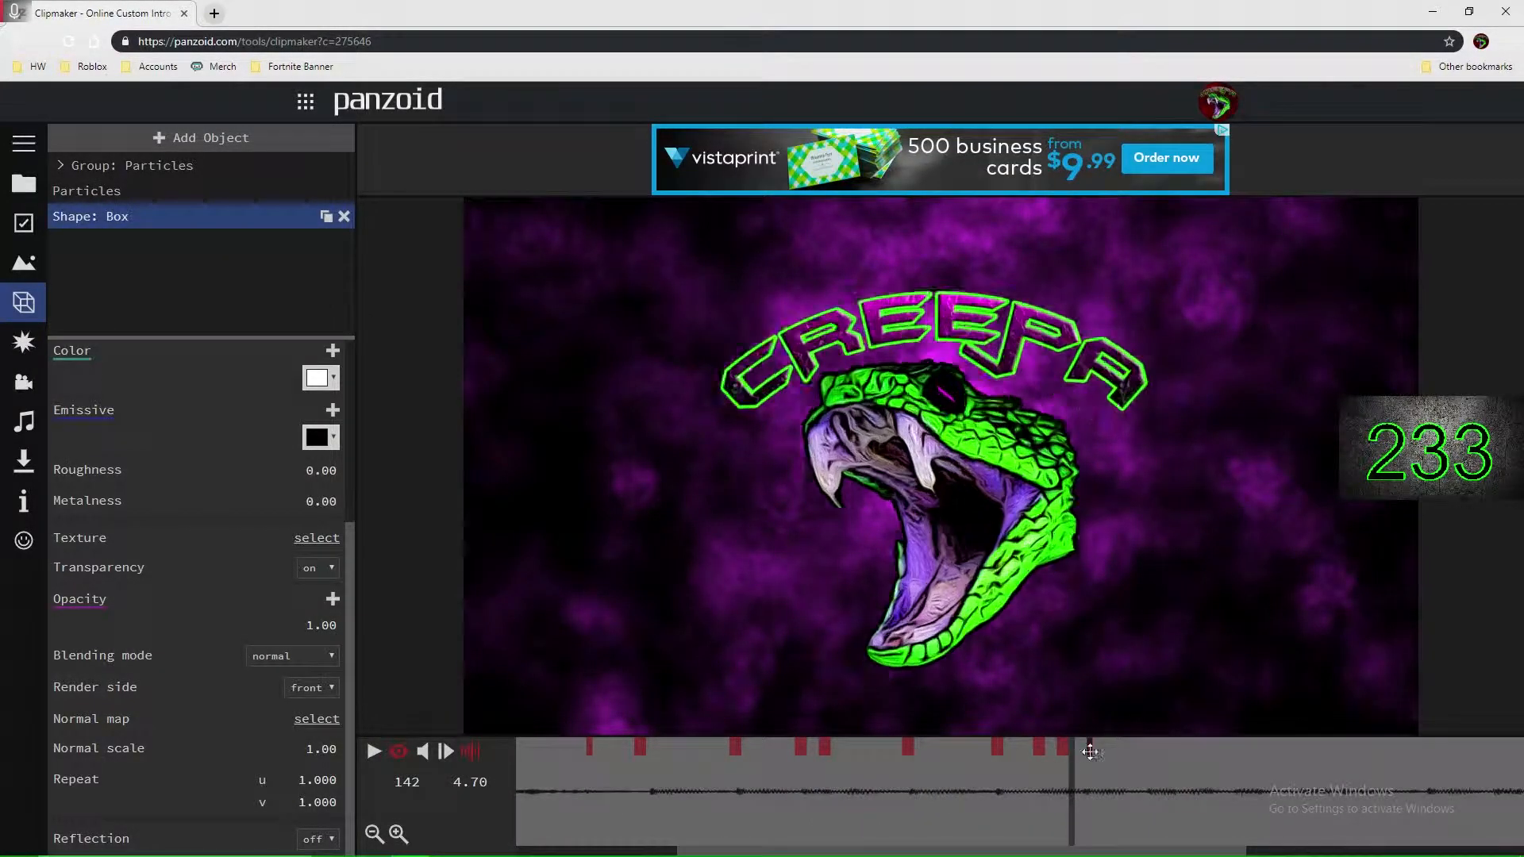
pyautogui.press('space')
pyautogui.press('space')
# Step: Copy the position keyframe pair onto the following beats near frames 155, 163 and 170
pyautogui.doubleClick(1149, 754)
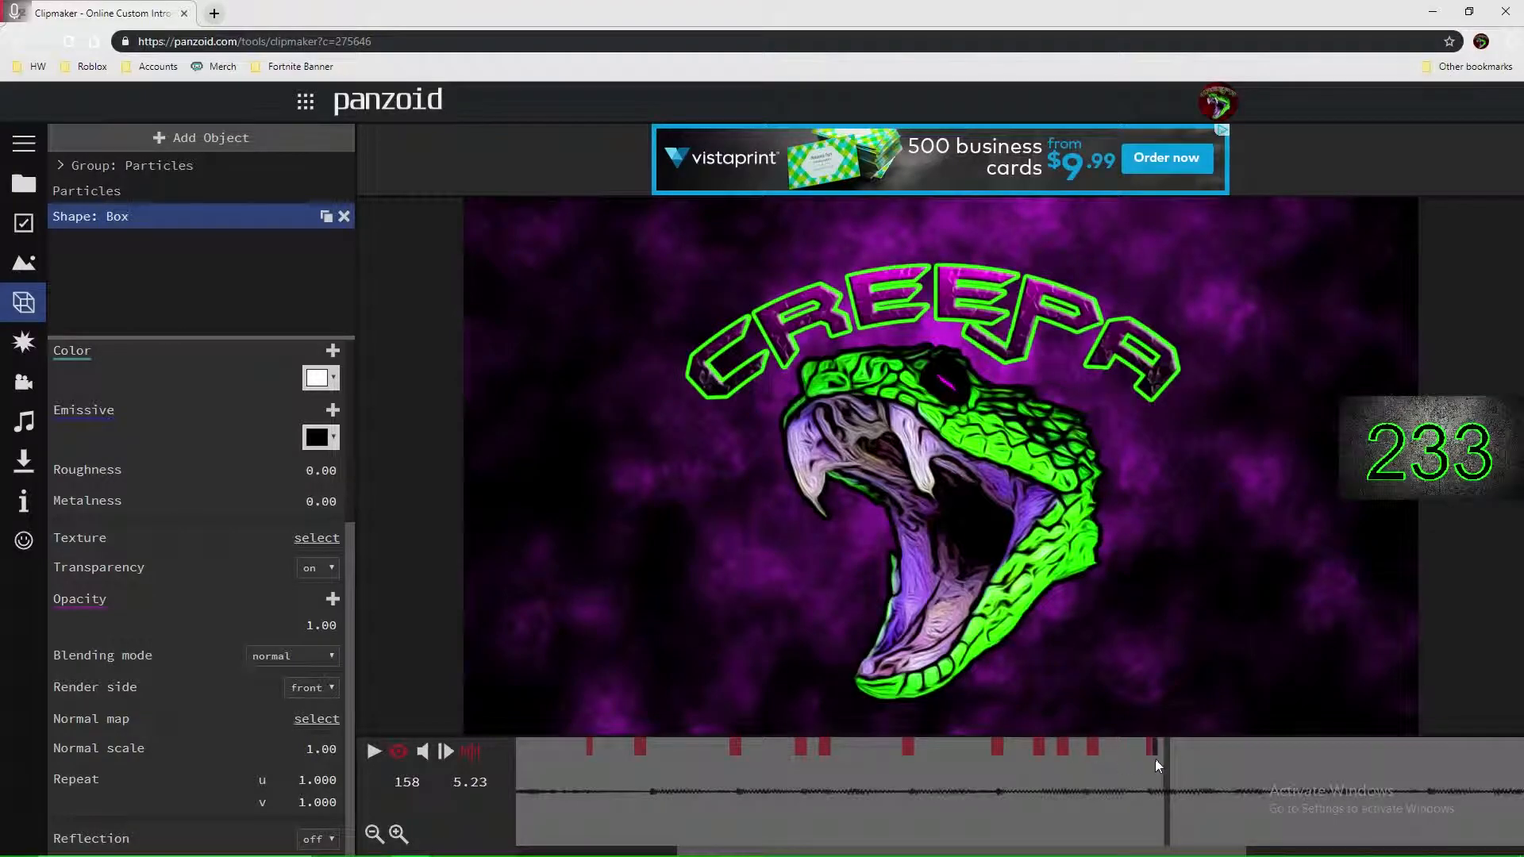
pyautogui.doubleClick(1199, 748)
pyautogui.press('space')
pyautogui.press('space')
pyautogui.doubleClick(1238, 749)
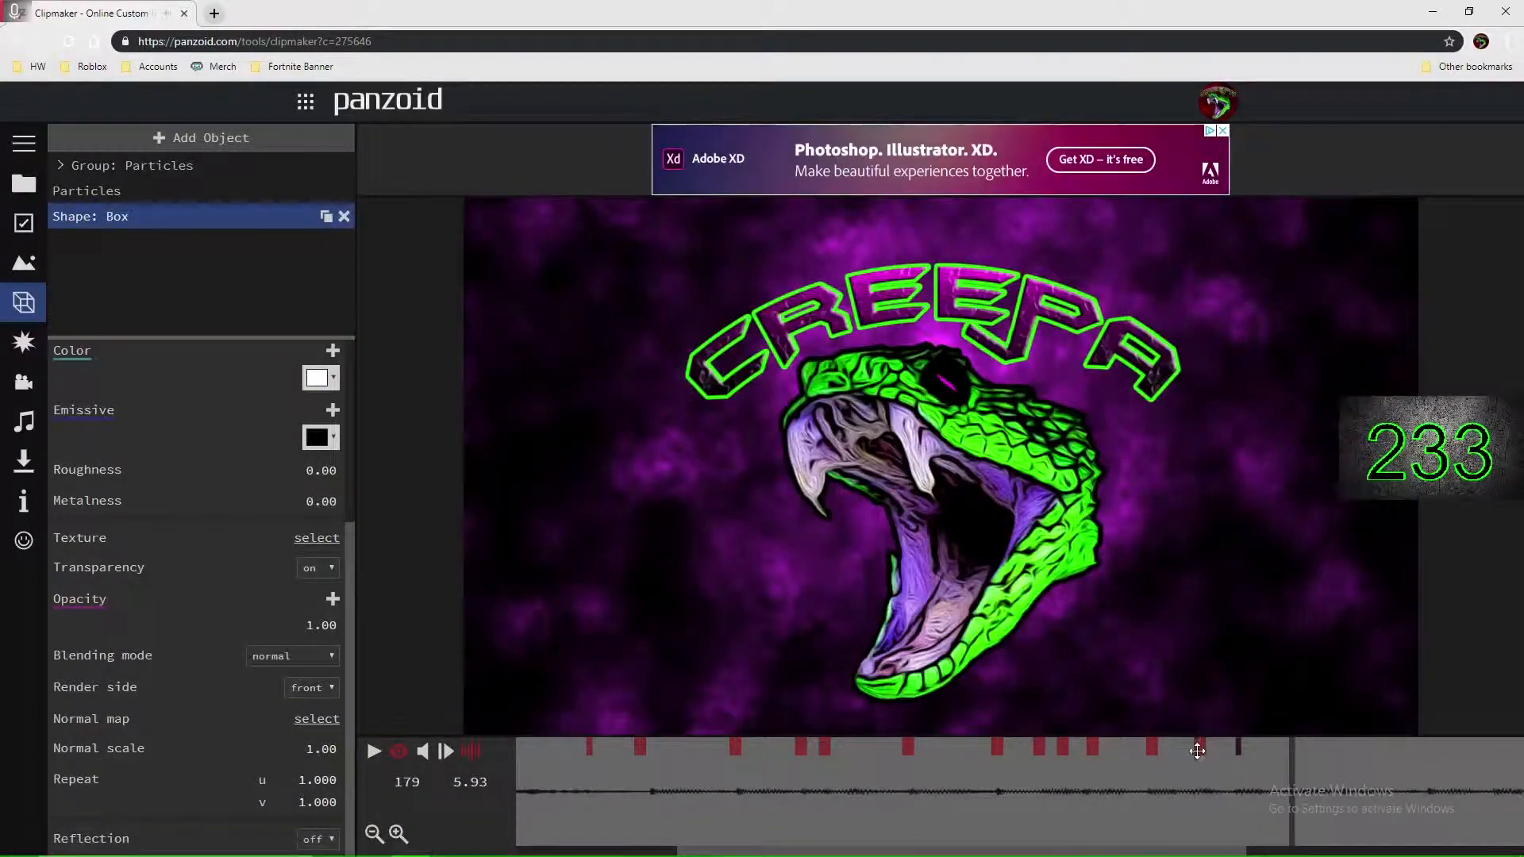
pyautogui.click(1199, 753)
pyautogui.doubleClick(1243, 750)
# Step: Add copies of the position keyframe pair near frames 181, 188, 195 and 202 and play back that section
pyautogui.moveTo(1162, 849); pyautogui.dragTo(1487, 828)
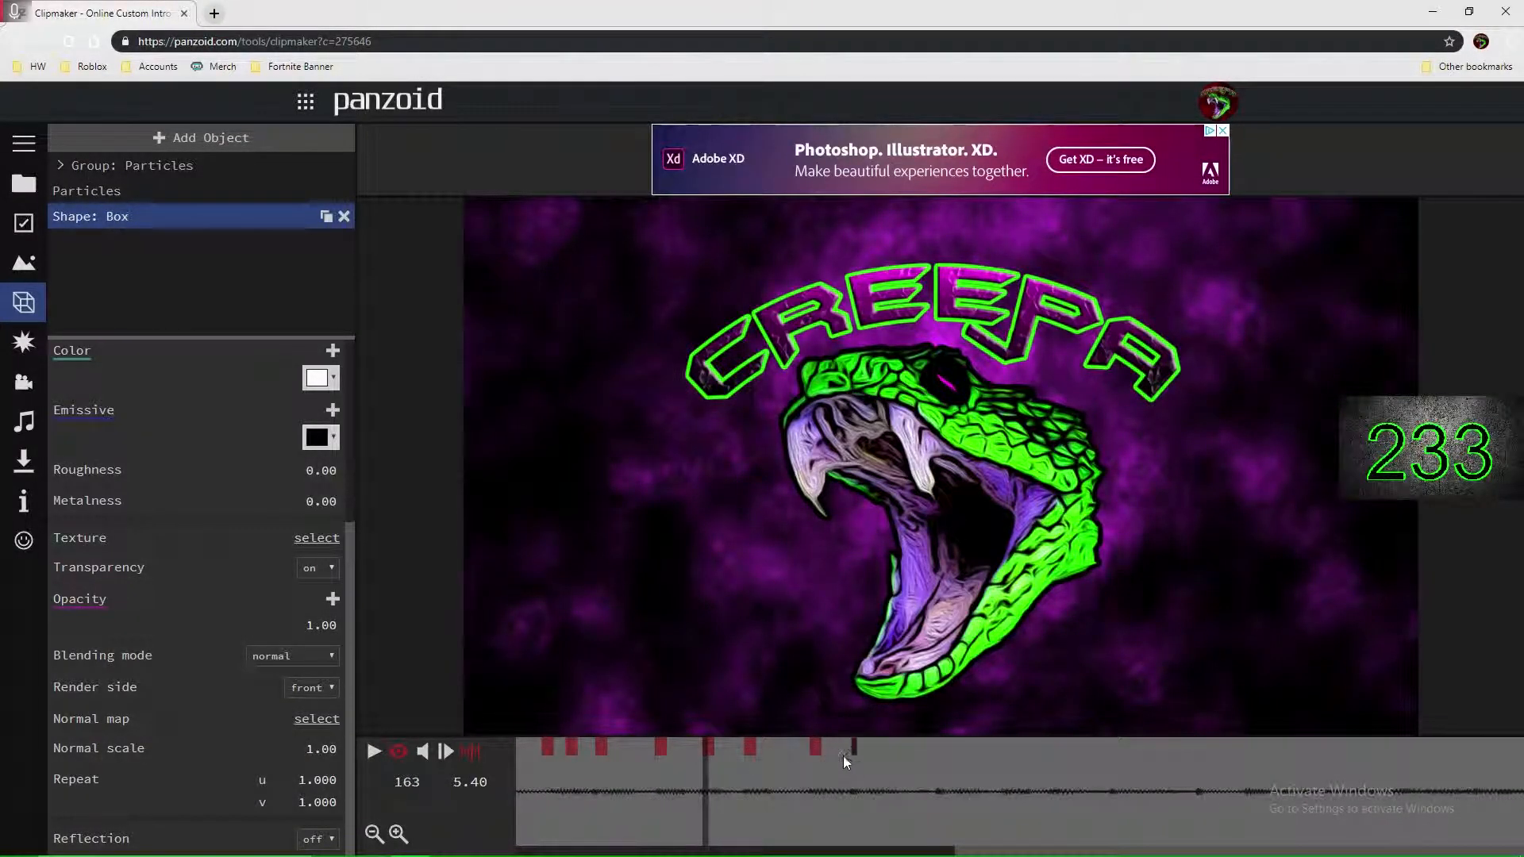
pyautogui.press('space')
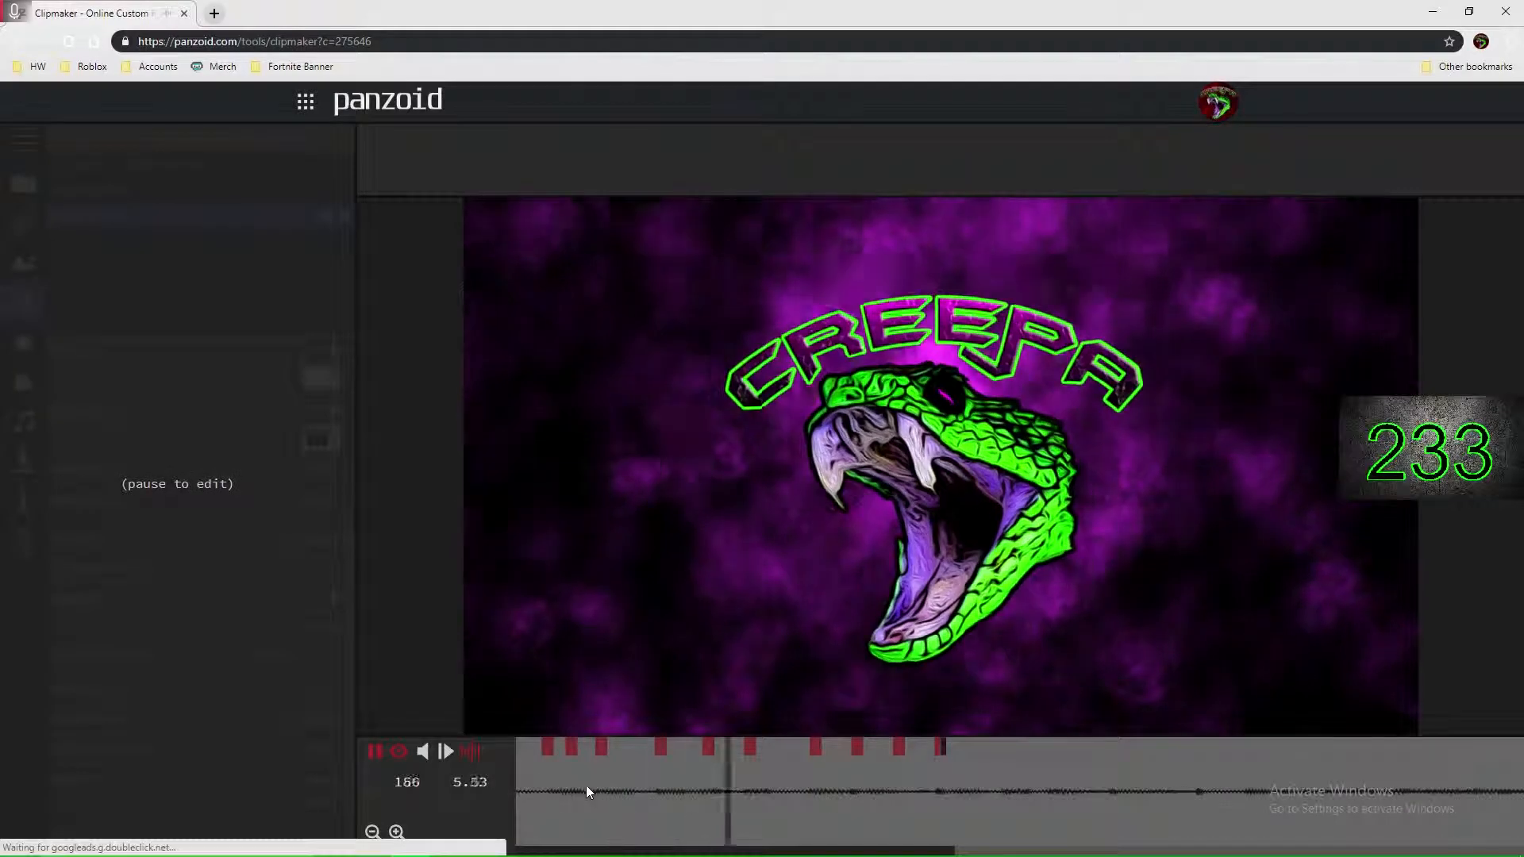
pyautogui.press('space')
# Step: Delete the position keyframe pairs near frames 195 and 140 and replay the section against the audio
pyautogui.doubleClick(898, 747)
pyautogui.click(544, 777)
pyautogui.press('space')
pyautogui.press('space')
pyautogui.doubleClick(571, 748)
pyautogui.click(538, 762)
pyautogui.press('space')
pyautogui.press('space')
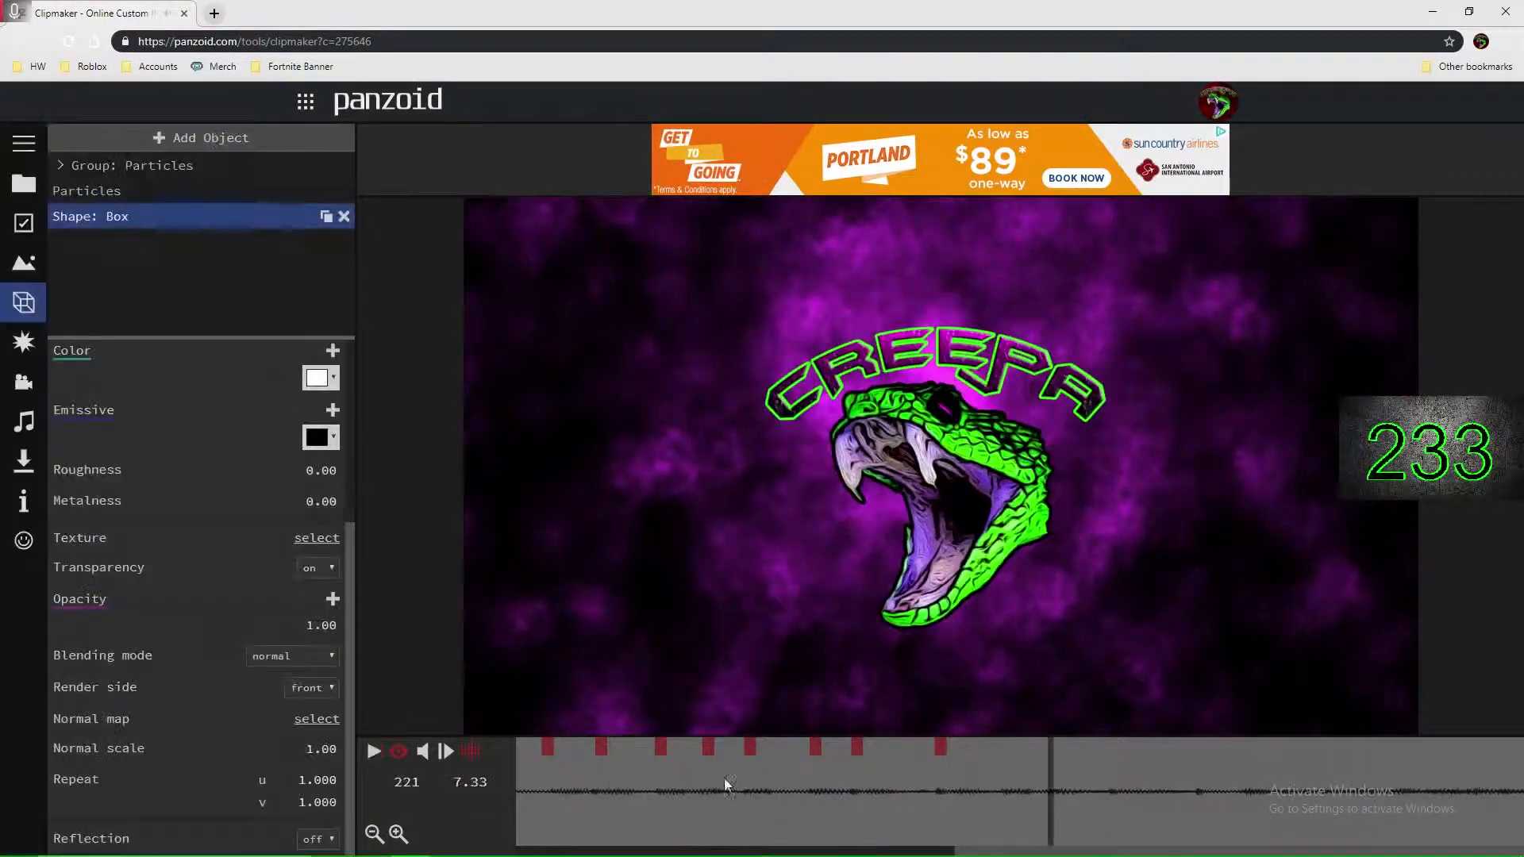
# Step: Place copies of the position keyframe pair near frames 212, 220, 230, 245 and 254
pyautogui.doubleClick(1001, 749)
pyautogui.doubleClick(1045, 749)
pyautogui.doubleClick(1108, 762)
pyautogui.doubleClick(1197, 760)
pyautogui.doubleClick(1246, 759)
# Step: Play on from there and add the last copies of the position keyframe pair near frames 264, 278 and 291
pyautogui.press('space')
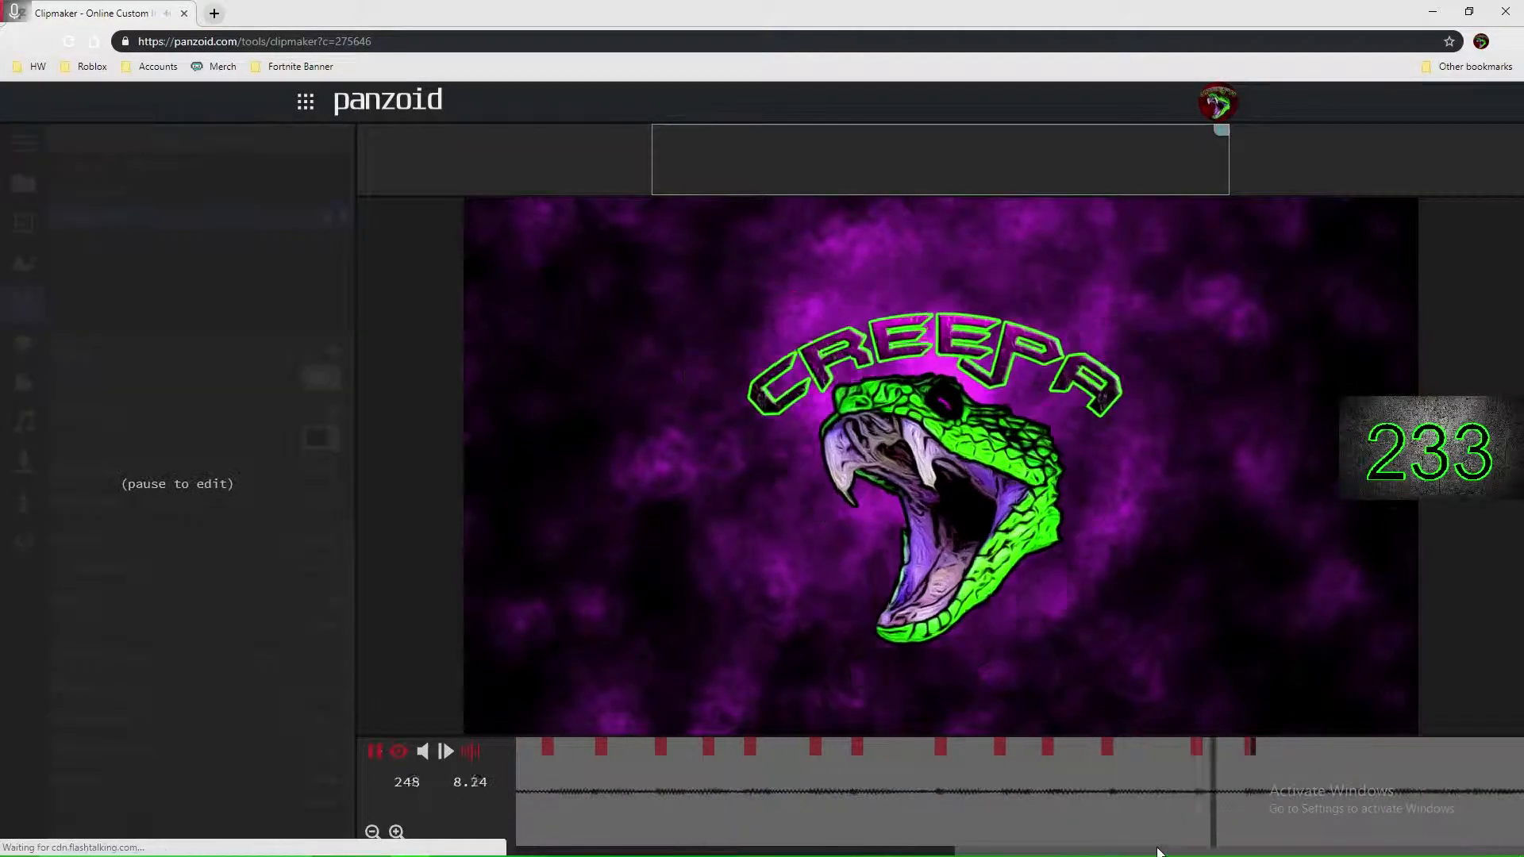
pyautogui.press('space')
pyautogui.doubleClick(1307, 755)
pyautogui.doubleClick(1469, 746)
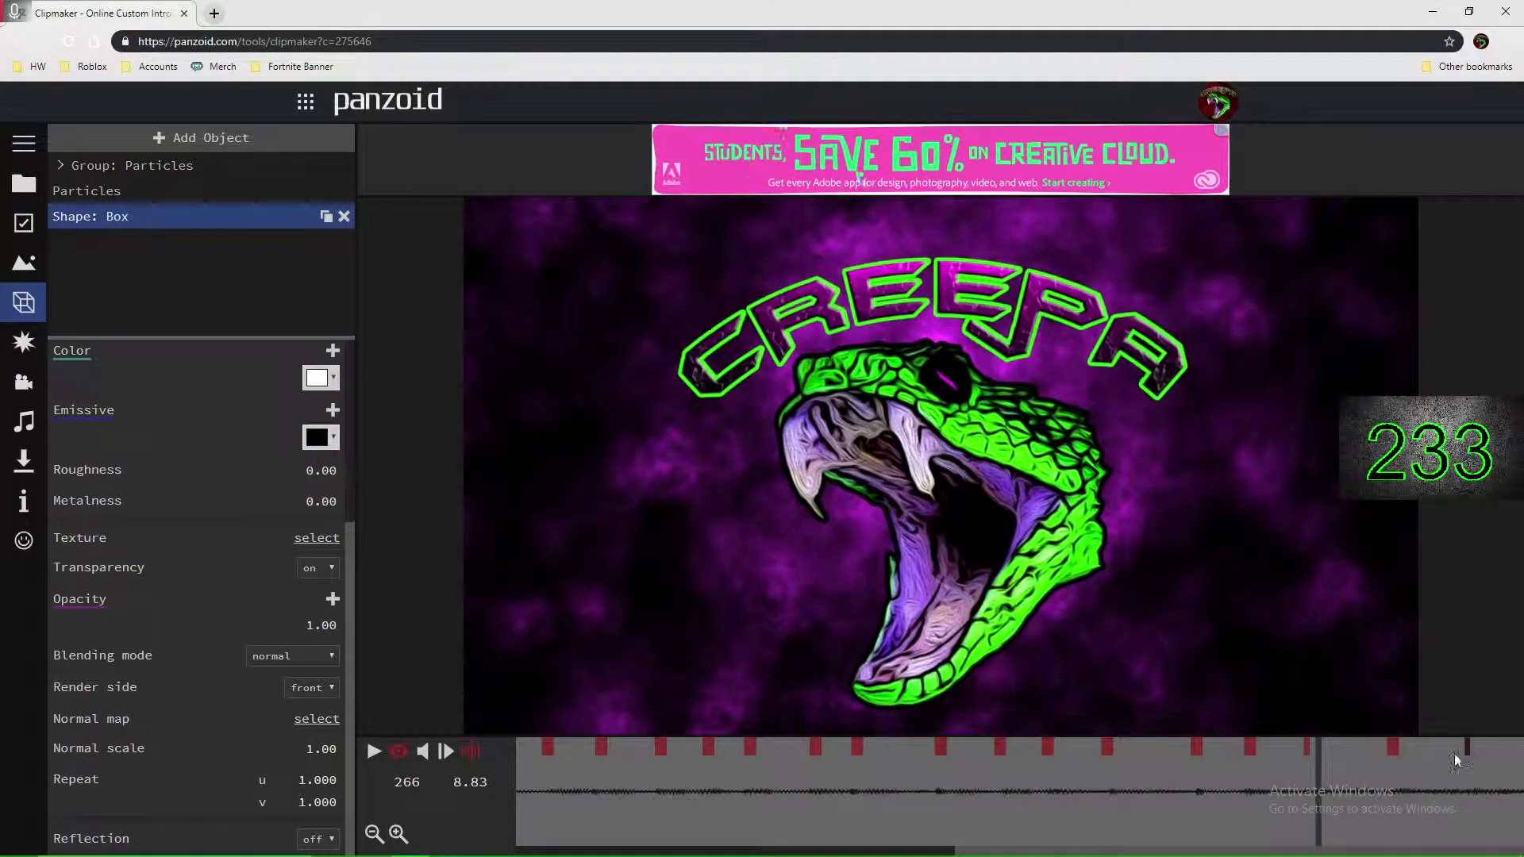
# Step: Play the end of the timeline, return to the first frame and play the whole intro to check its sync
pyautogui.press('space')
pyautogui.press('space')
pyautogui.moveTo(1110, 853); pyautogui.dragTo(517, 758)
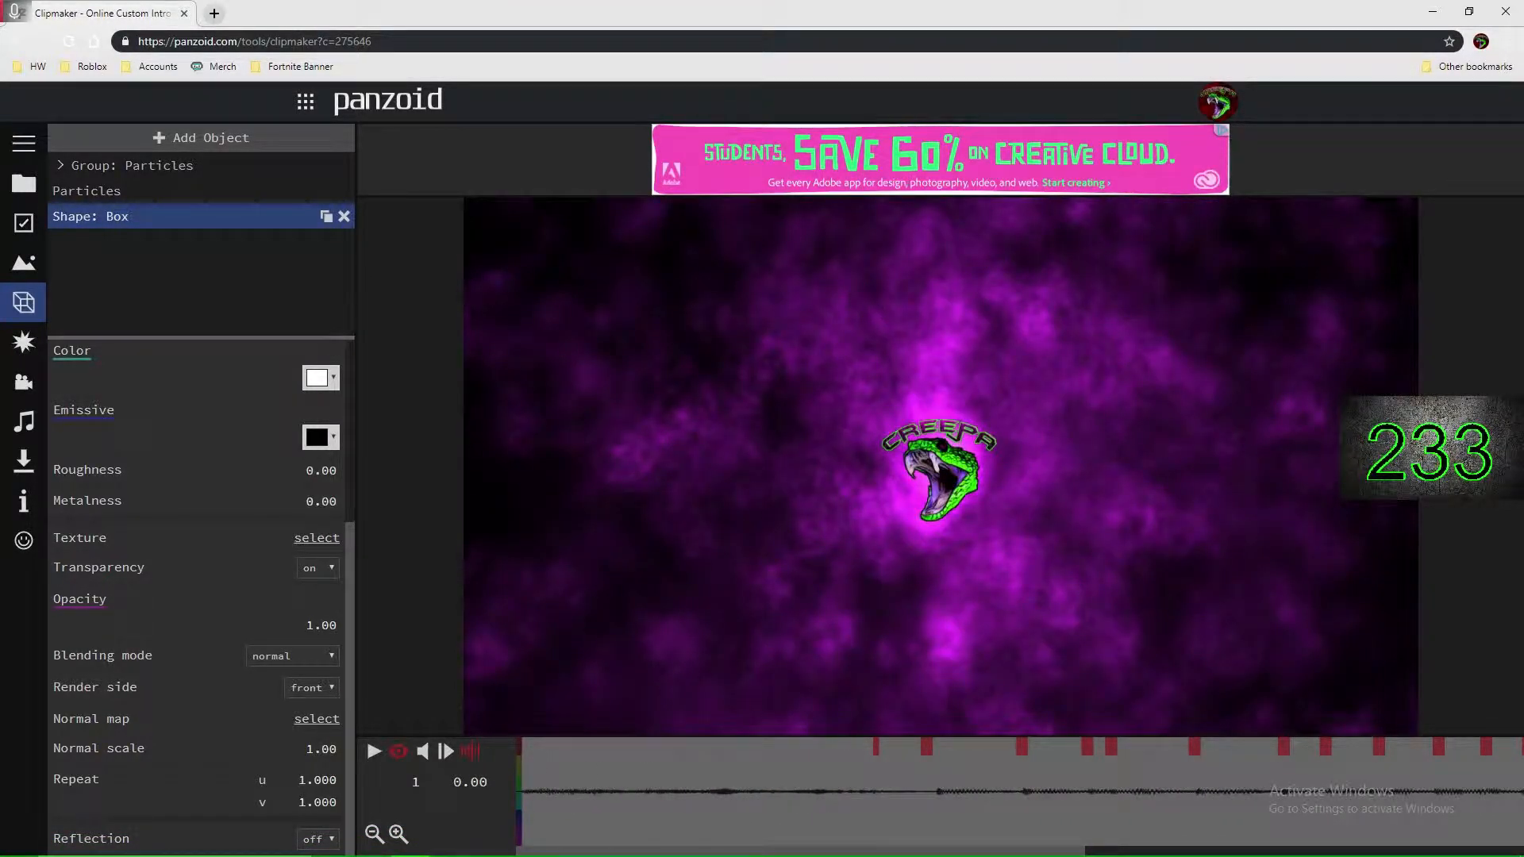
pyautogui.press('space')
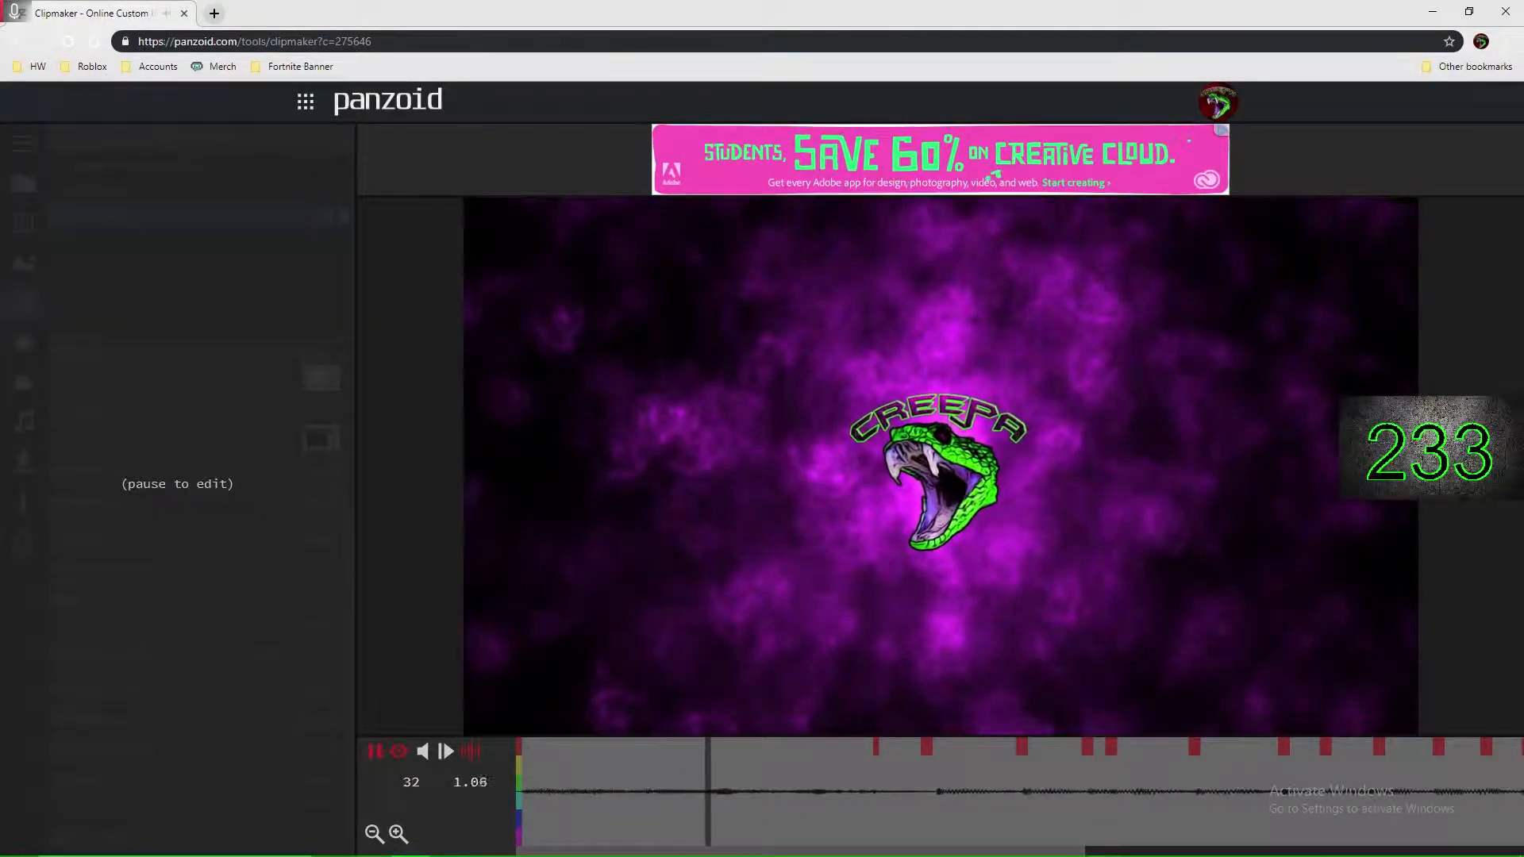